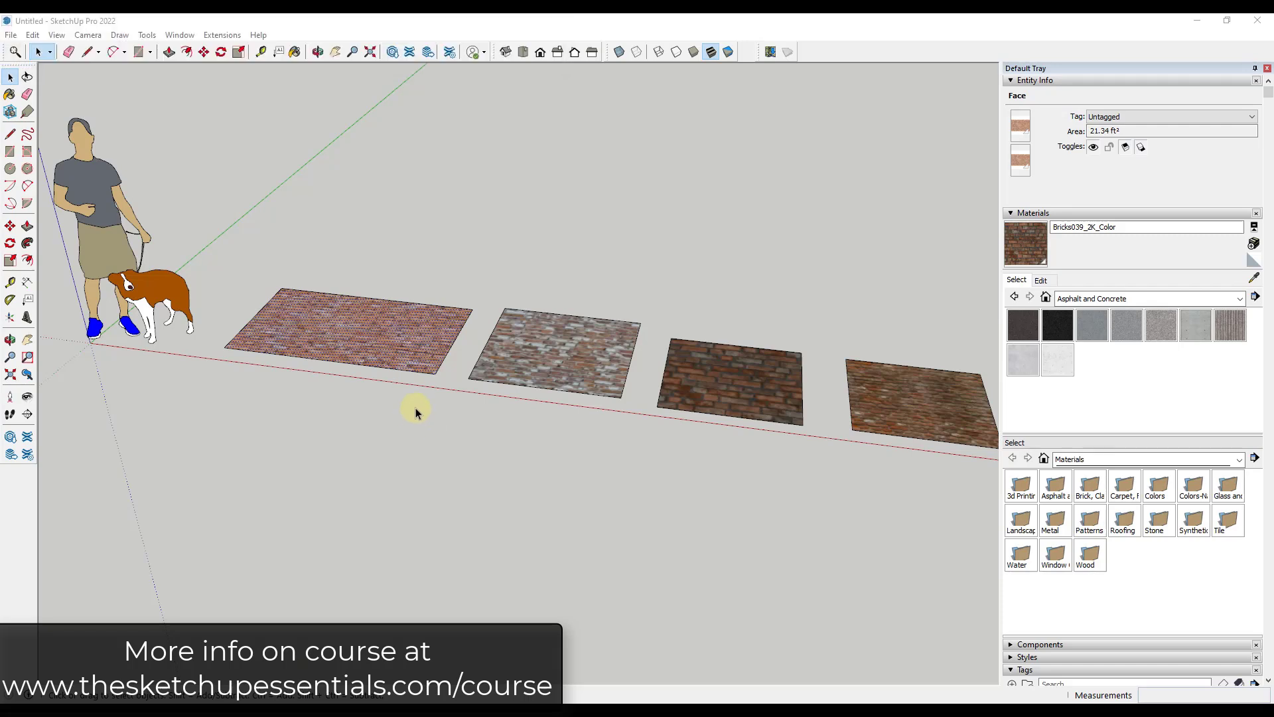
Orbit around the four brick tiles, selecting the second and third tiles.
{"action": "mouse_move", "coordinate": [416, 407]}
{"action": "middle_mouse_down"}
{"action": "mouse_move", "coordinate": [396, 400]}
{"action": "mouse_move", "coordinate": [404, 390]}
{"action": "middle_mouse_up"}
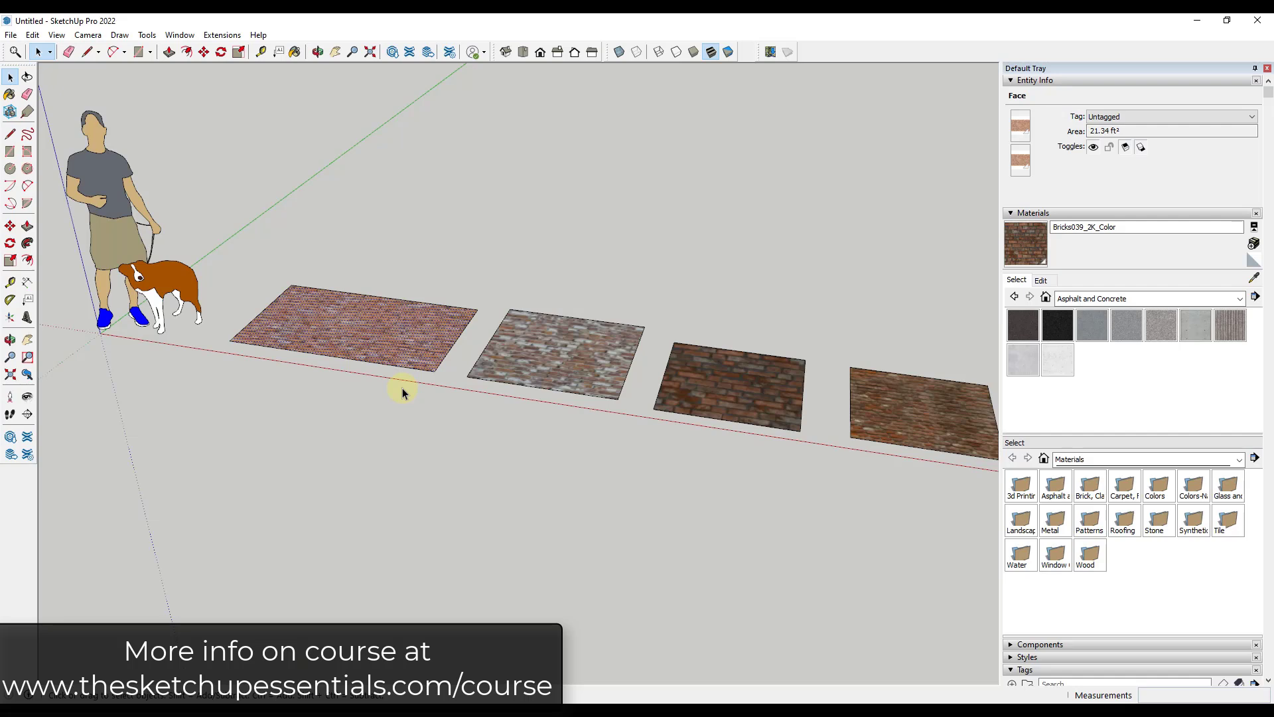
{"action": "middle_click_drag", "start_coordinate": [407, 363], "coordinate": [418, 407]}
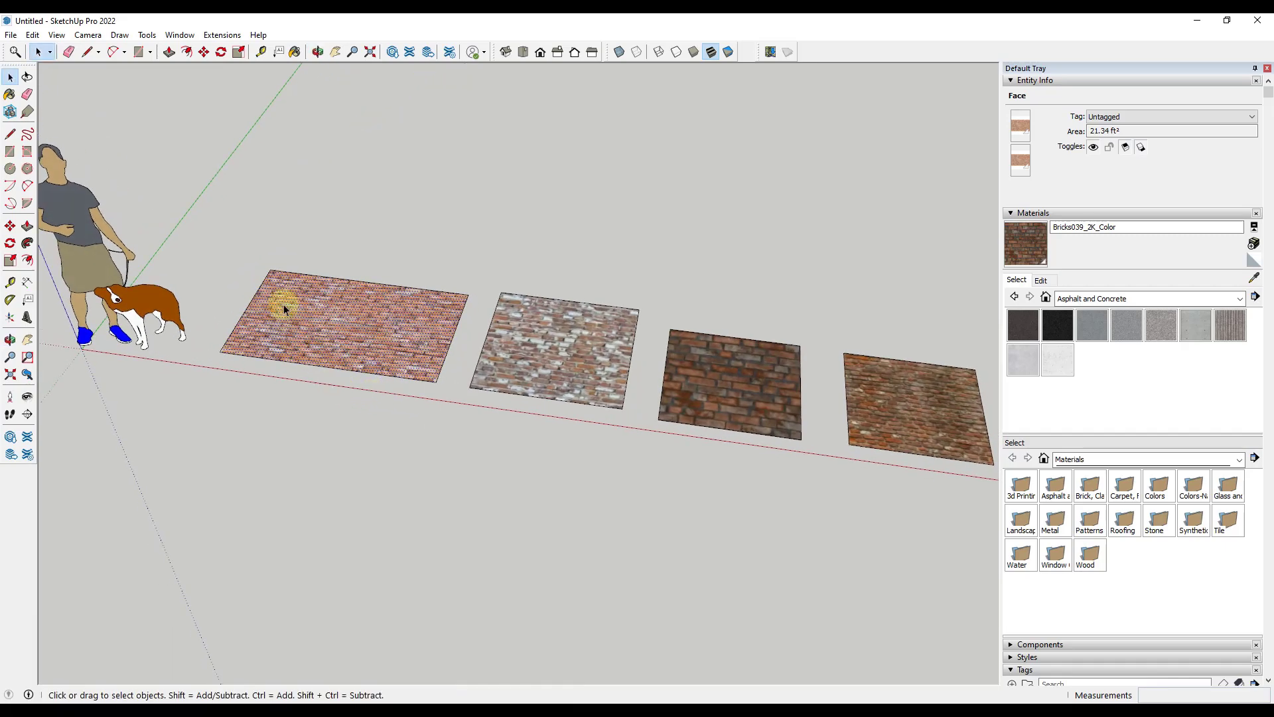
{"action": "scroll", "coordinate": [284, 304], "scroll_direction": "up", "scroll_amount": 3}
{"action": "middle_click_drag", "start_coordinate": [304, 341], "coordinate": [330, 418]}
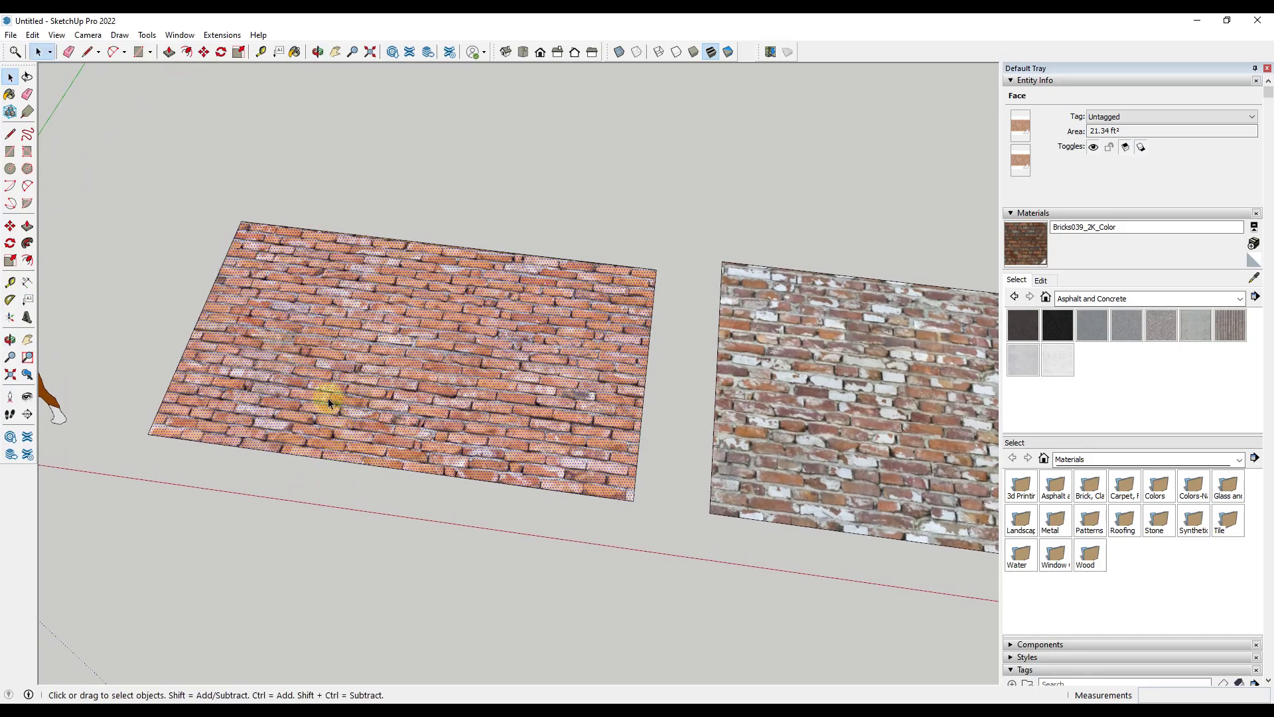
{"action": "middle_click_drag", "start_coordinate": [794, 400], "coordinate": [846, 346]}
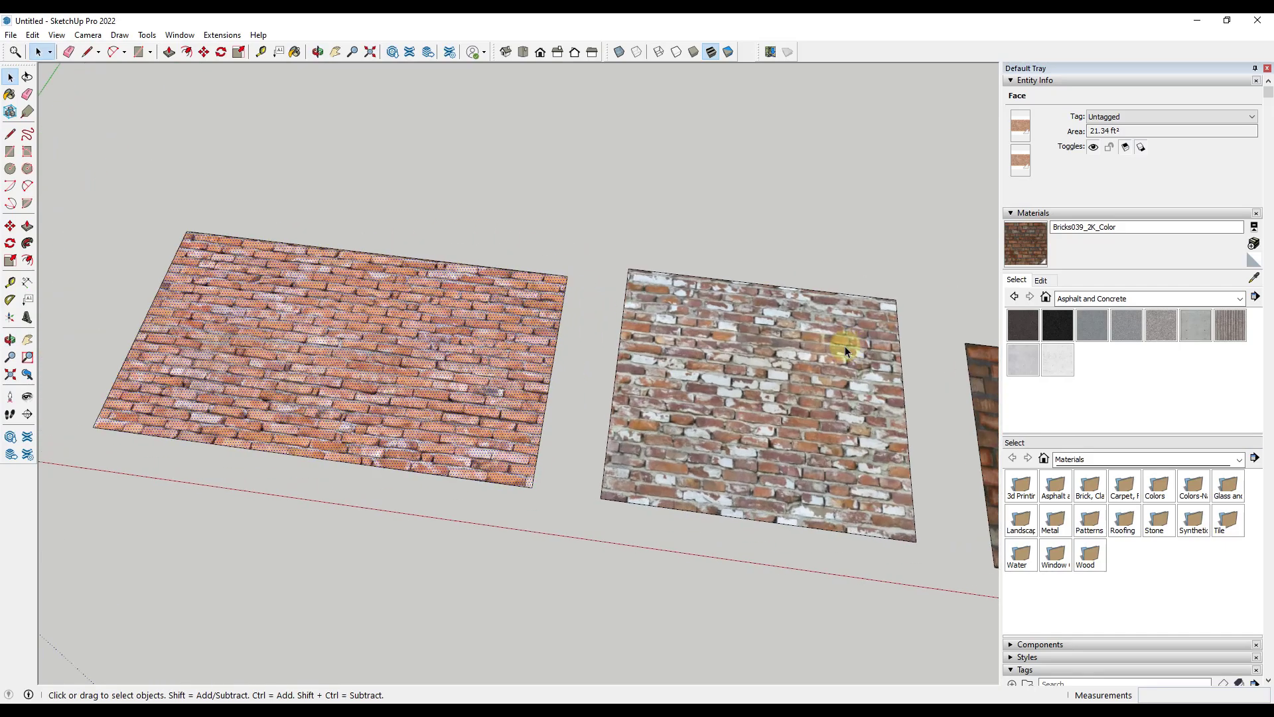
{"action": "left_click", "coordinate": [763, 369]}
{"action": "middle_click_drag", "start_coordinate": [309, 337], "coordinate": [617, 368]}
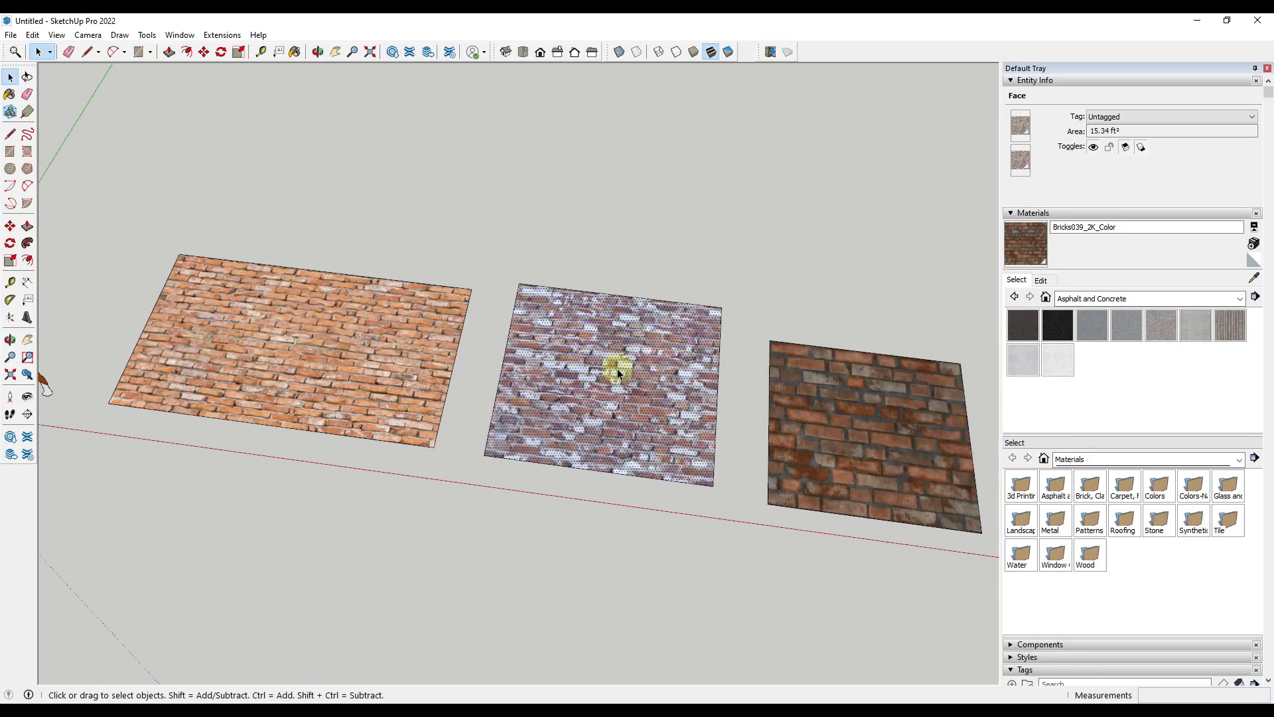
{"action": "left_click", "coordinate": [855, 428]}
{"action": "mouse_move", "coordinate": [855, 427]}
{"action": "middle_mouse_down"}
{"action": "mouse_move", "coordinate": [293, 350]}
{"action": "mouse_move", "coordinate": [867, 419]}
{"action": "middle_mouse_up"}
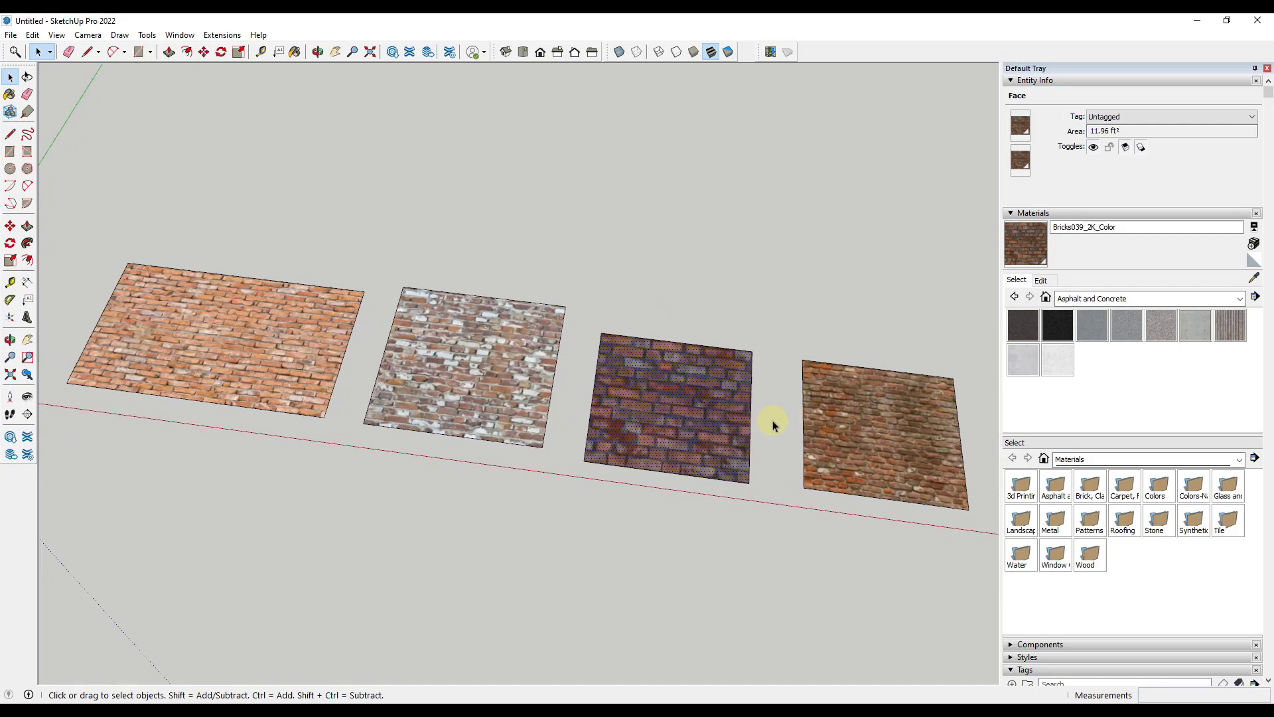
{"action": "middle_click_drag", "start_coordinate": [469, 432], "coordinate": [258, 345]}
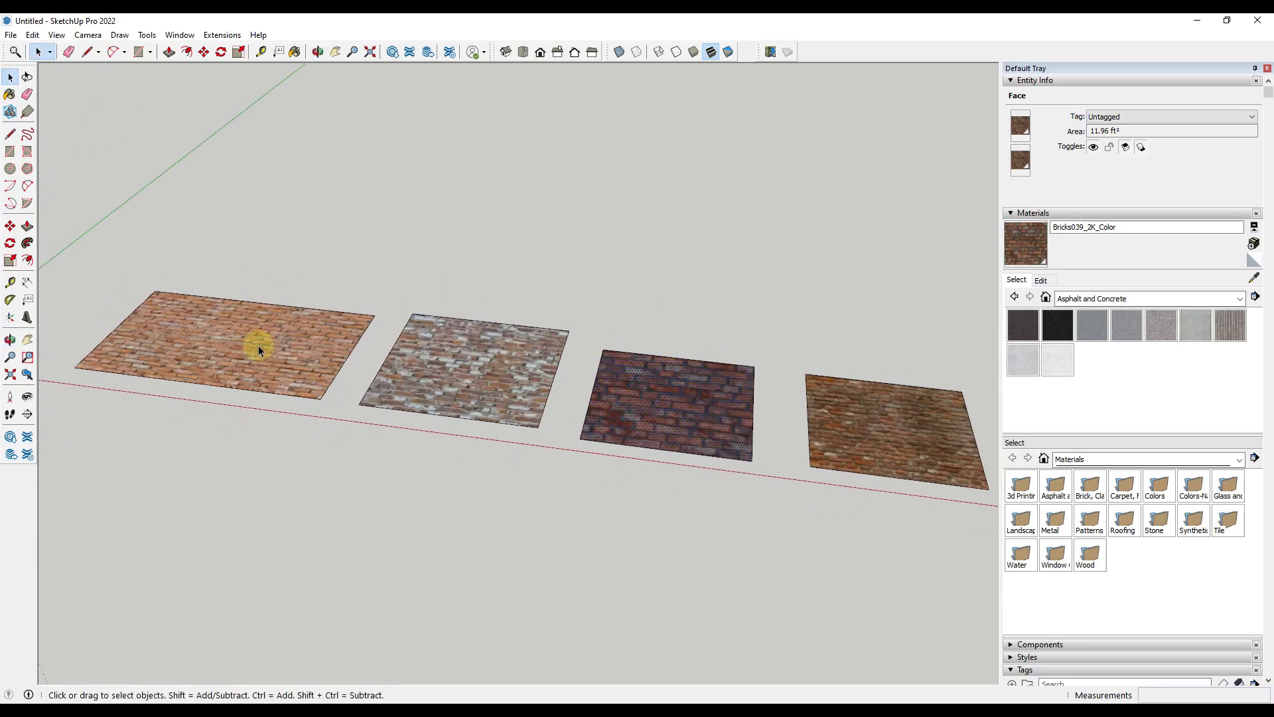
Look through the material collections list without changing it, then tilt the view overhead.
{"action": "left_click", "coordinate": [1122, 298]}
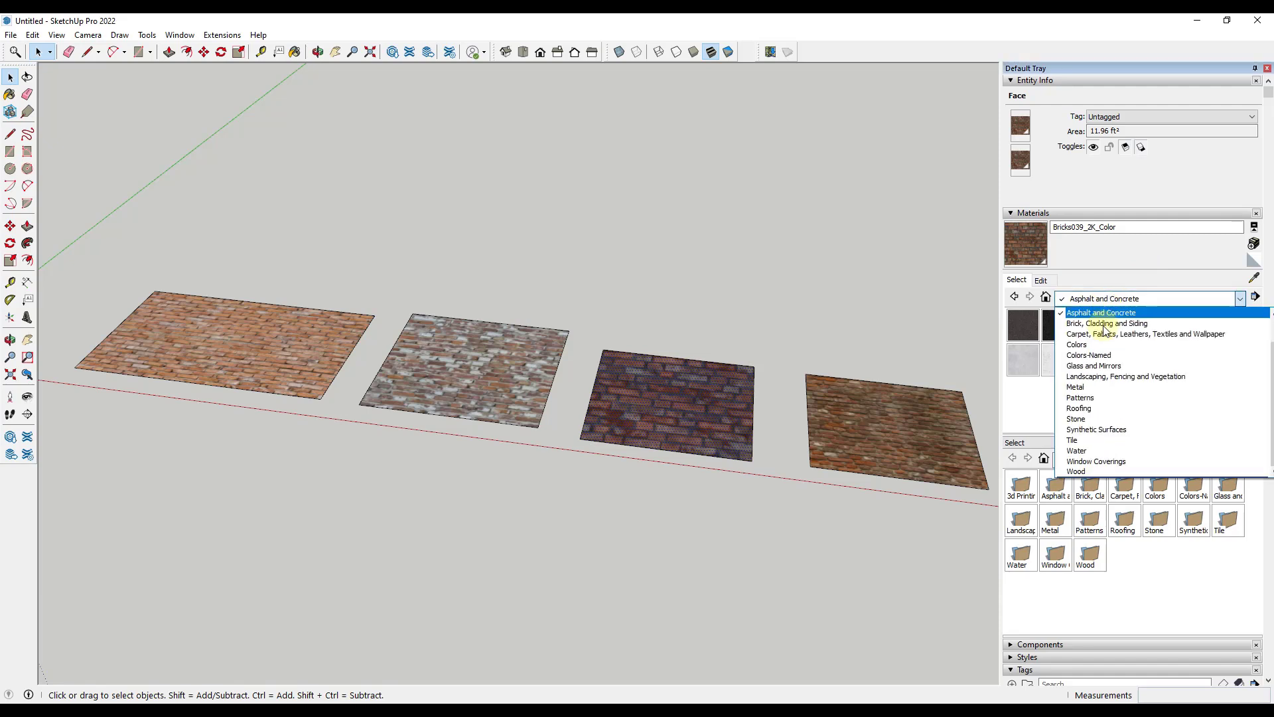
{"action": "scroll", "coordinate": [1108, 376], "scroll_direction": "up", "scroll_amount": 1}
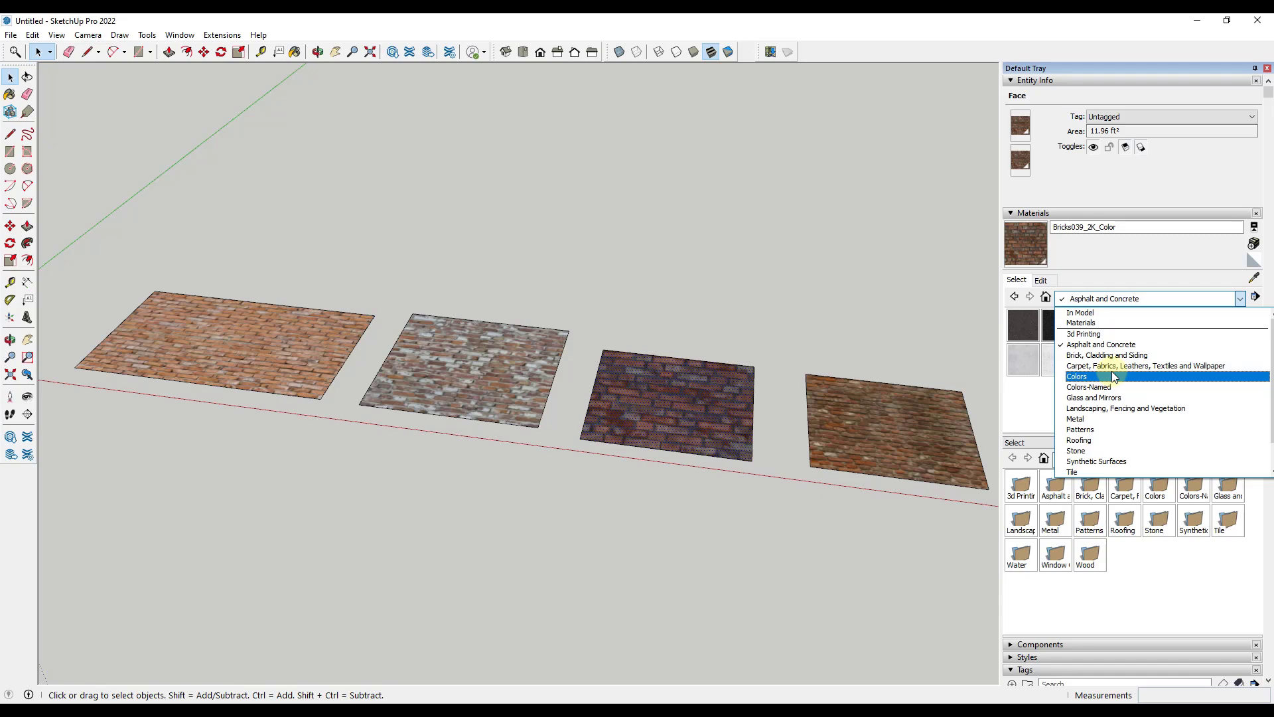
{"action": "left_click", "coordinate": [1132, 299]}
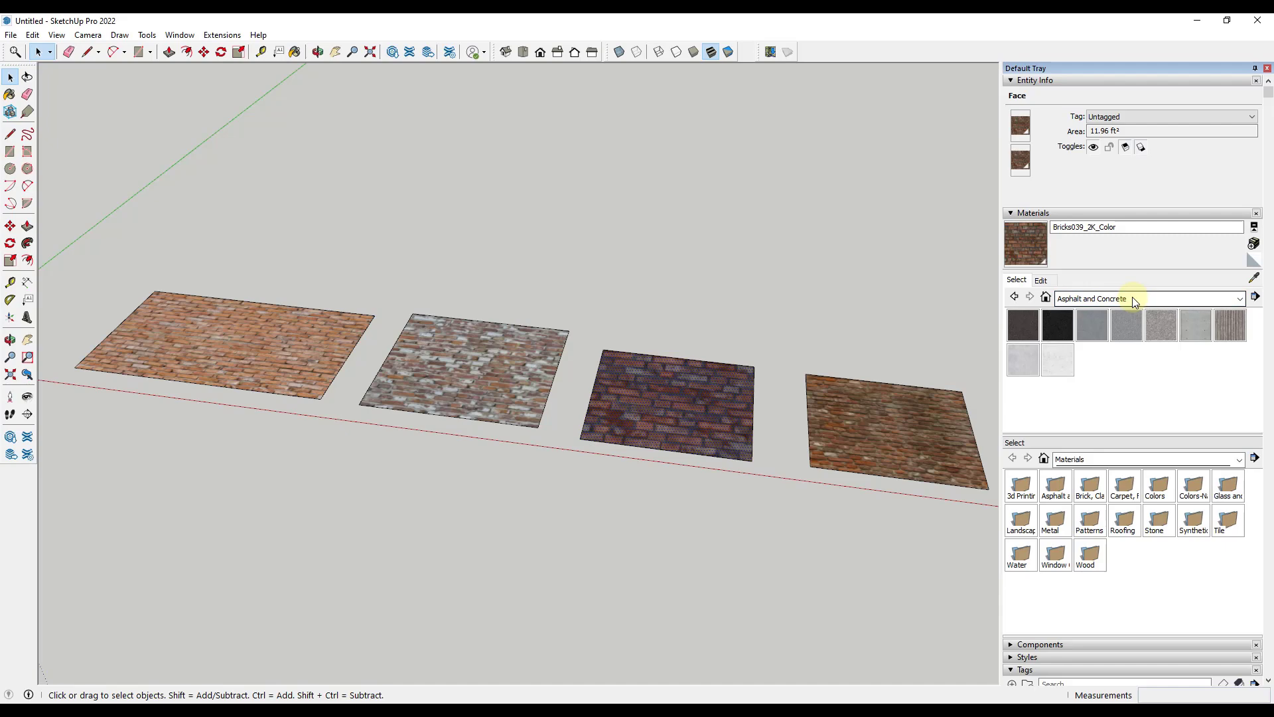
{"action": "middle_click_drag", "start_coordinate": [365, 478], "coordinate": [378, 515]}
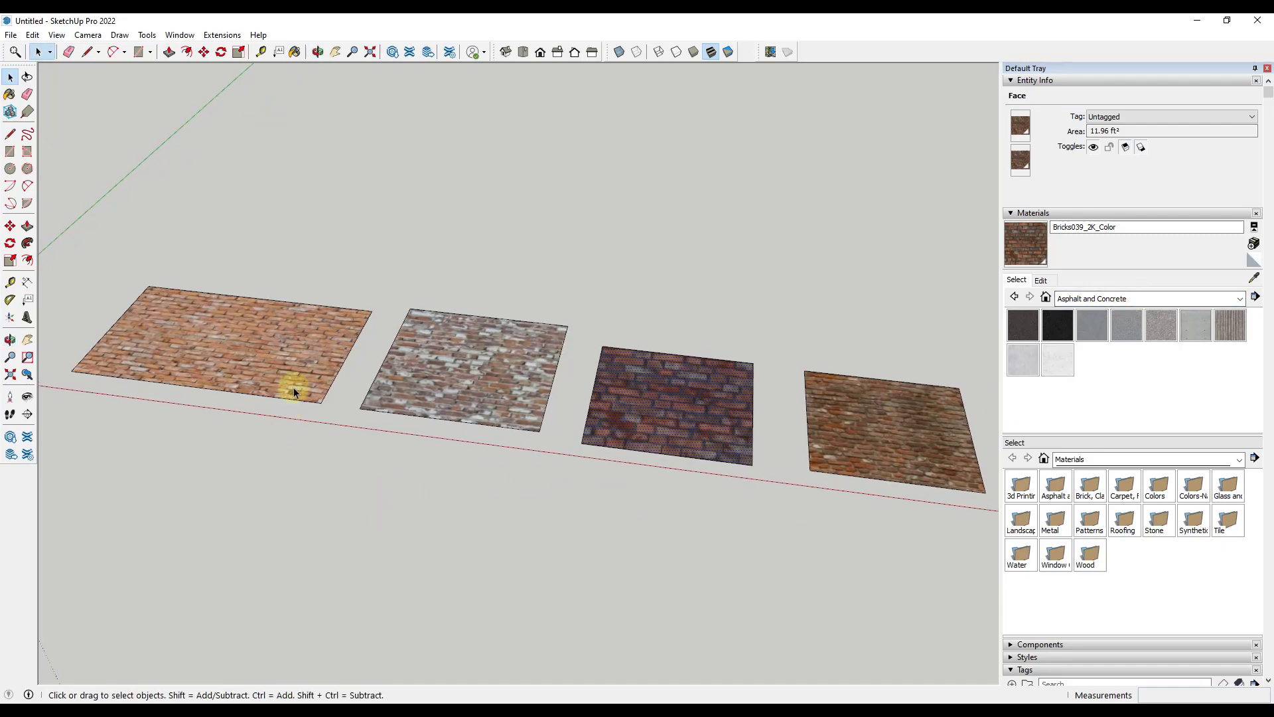
{"action": "middle_click_drag", "start_coordinate": [293, 388], "coordinate": [317, 465]}
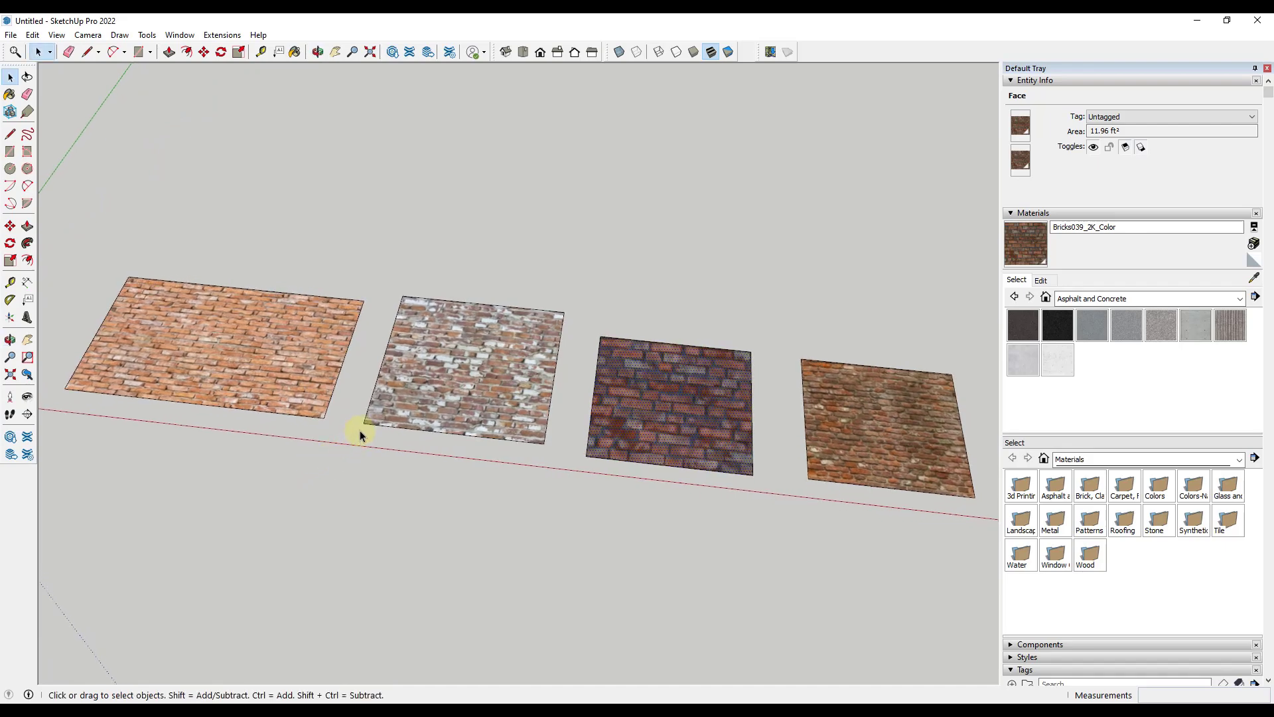
Show the stone texture folder as Extra large icons and move its window aside.
{"action": "key", "text": "alt+Tab"}
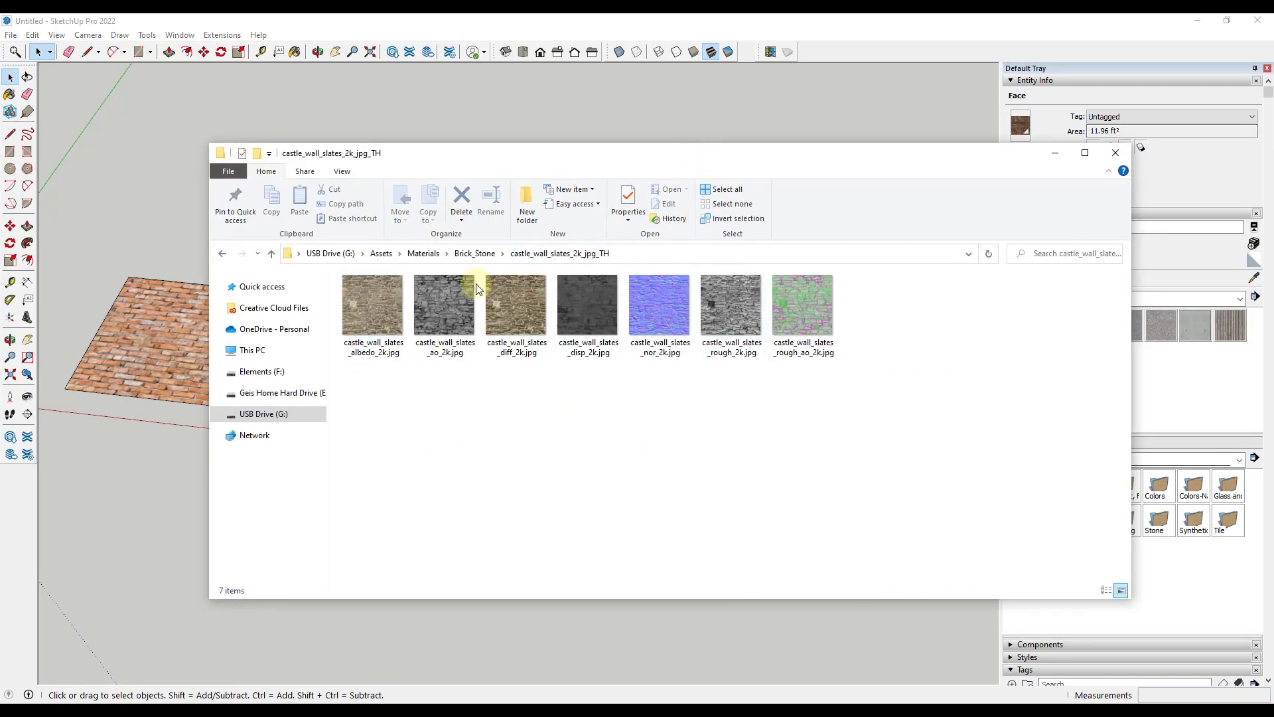
{"action": "right_click", "coordinate": [483, 407]}
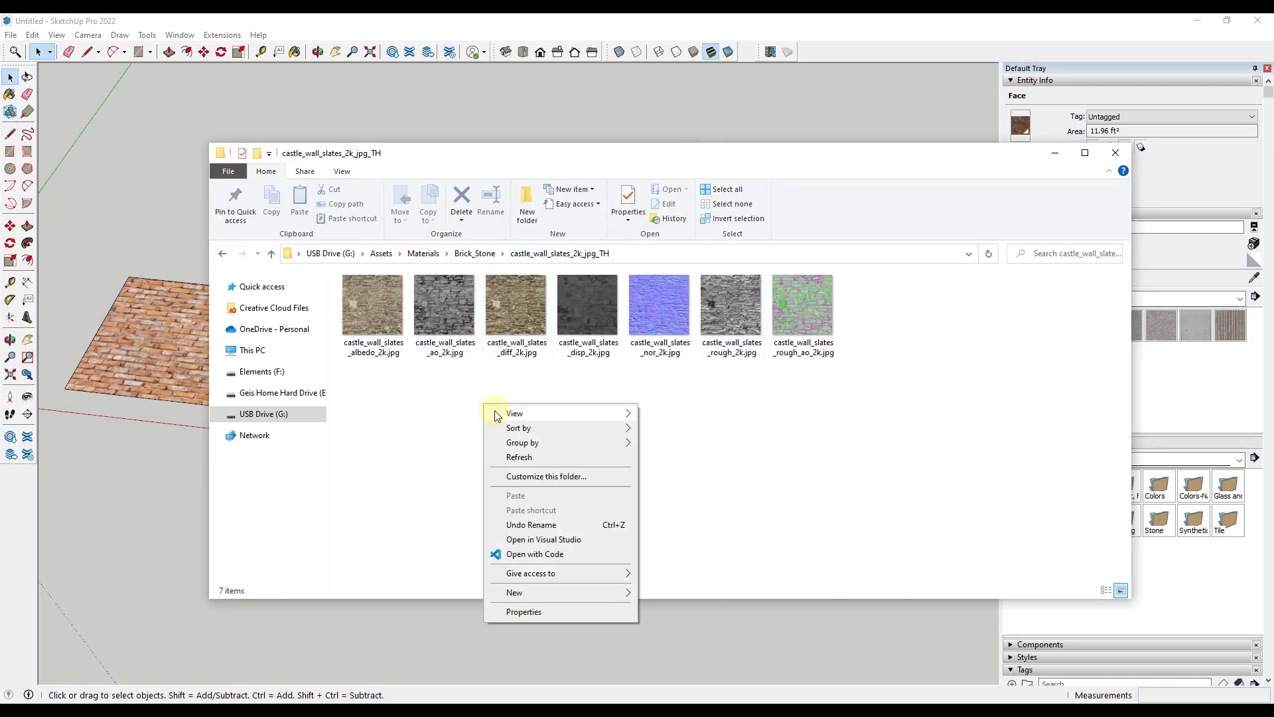
{"action": "mouse_move", "coordinate": [524, 413]}
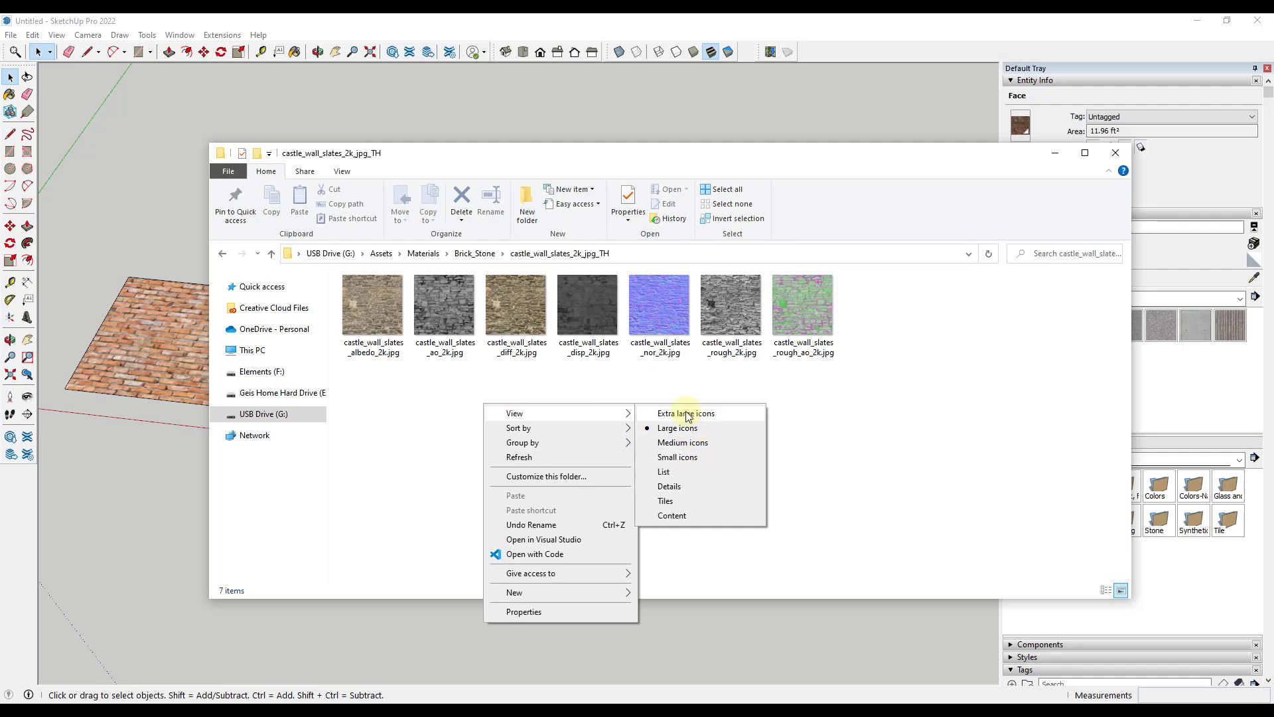
{"action": "left_click", "coordinate": [688, 414]}
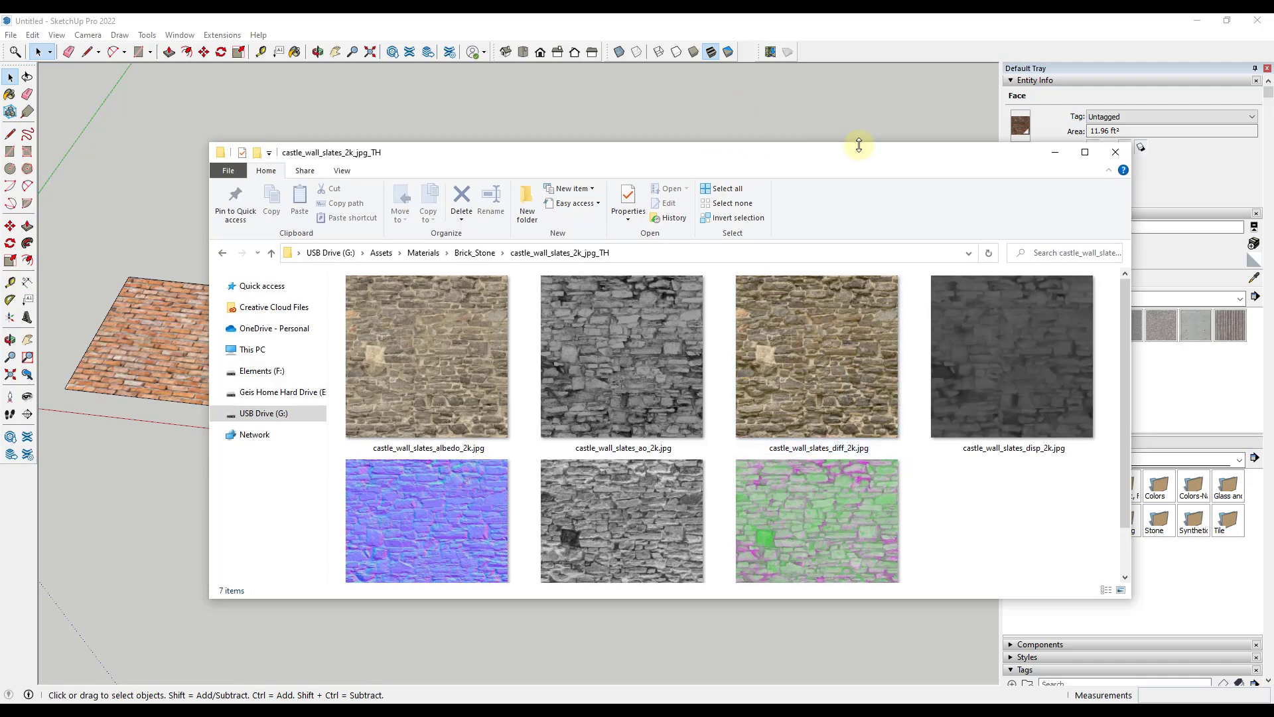
{"action": "left_click_drag", "start_coordinate": [854, 148], "coordinate": [1021, 73]}
Place castle_wall_slates_diff_2k.jpg in the model and scale it to 0.50.
{"action": "mouse_move", "coordinate": [997, 258]}
{"action": "left_mouse_down"}
{"action": "mouse_move", "coordinate": [213, 484]}
{"action": "mouse_move", "coordinate": [199, 511]}
{"action": "left_mouse_up"}
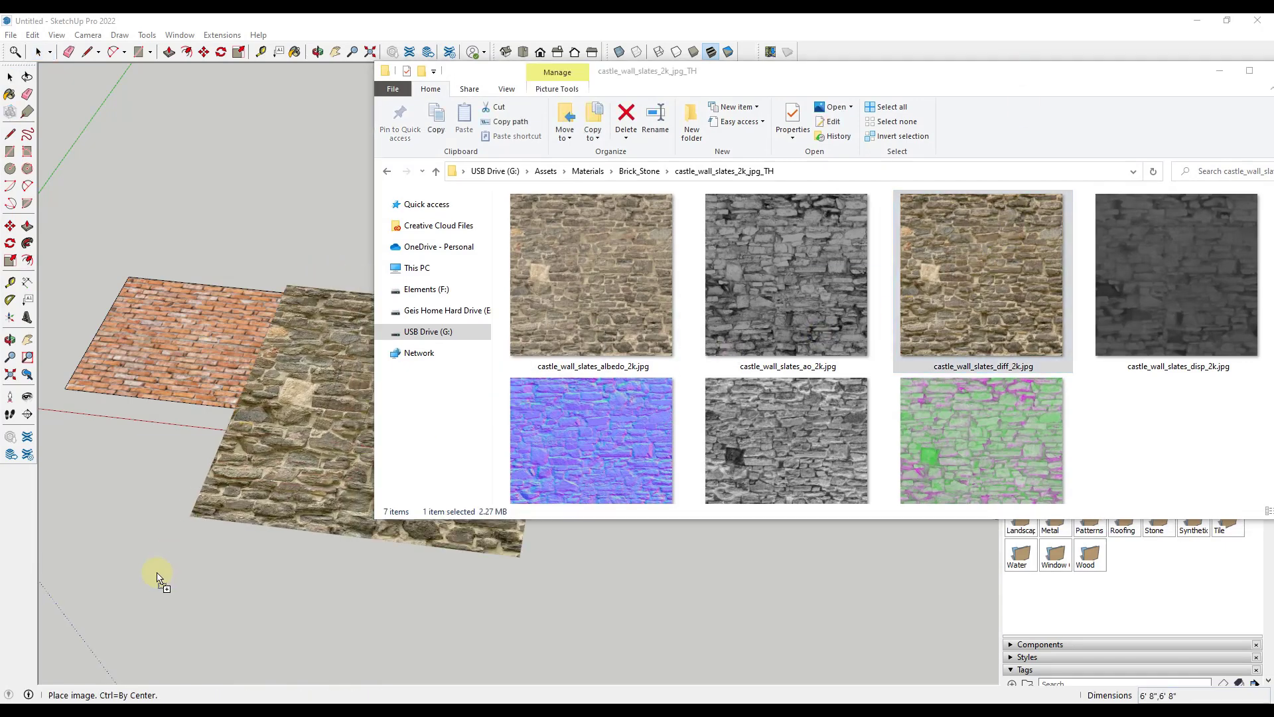
{"action": "left_click", "coordinate": [80, 549]}
{"action": "key", "text": "s"}
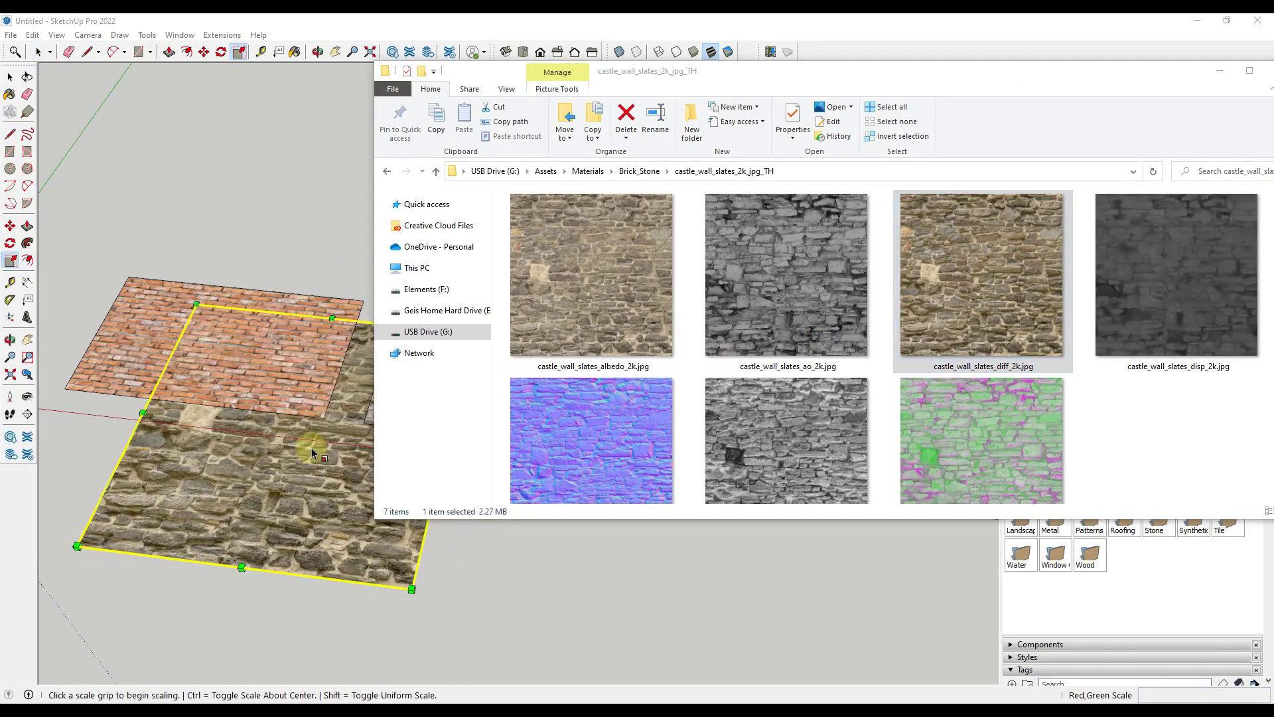
{"action": "left_click", "coordinate": [1220, 71]}
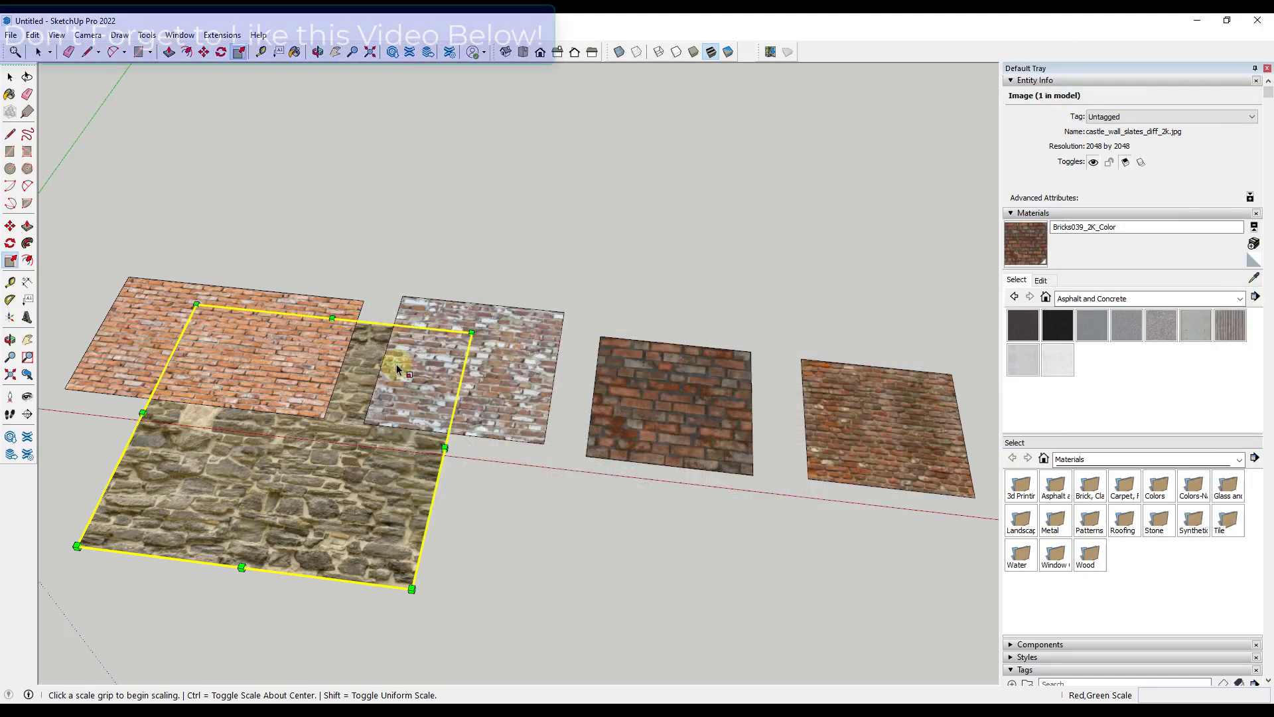
{"action": "left_click", "coordinate": [471, 333]}
{"action": "left_click", "coordinate": [292, 432]}
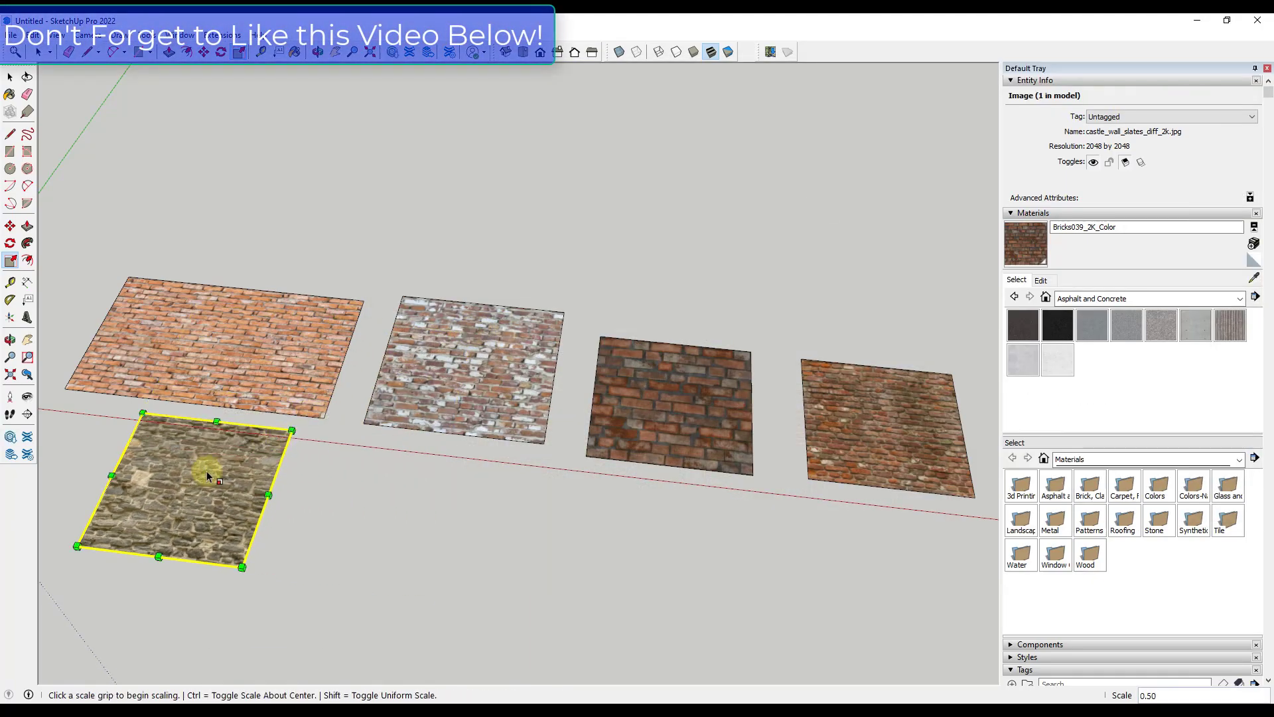
Explode the stone image into a textured face and return to Select.
{"action": "right_click", "coordinate": [206, 470]}
{"action": "left_click", "coordinate": [241, 548]}
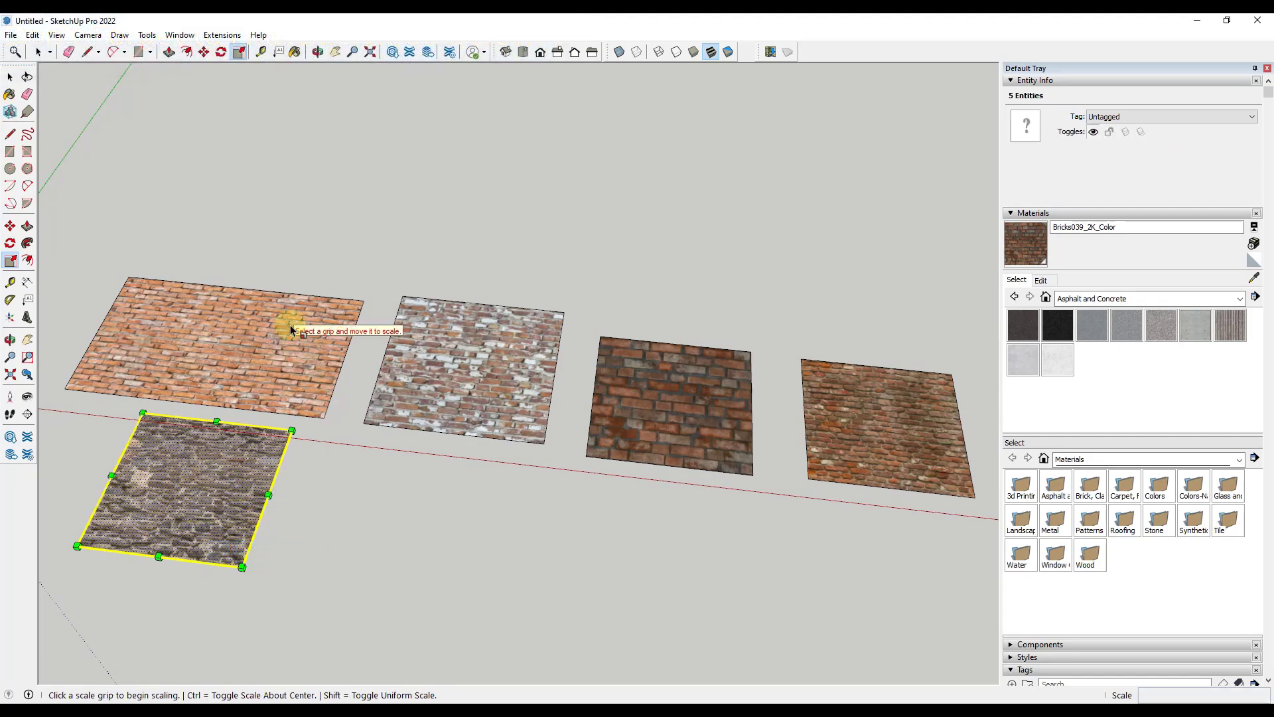
{"action": "key", "text": "space"}
{"action": "left_click", "coordinate": [454, 346]}
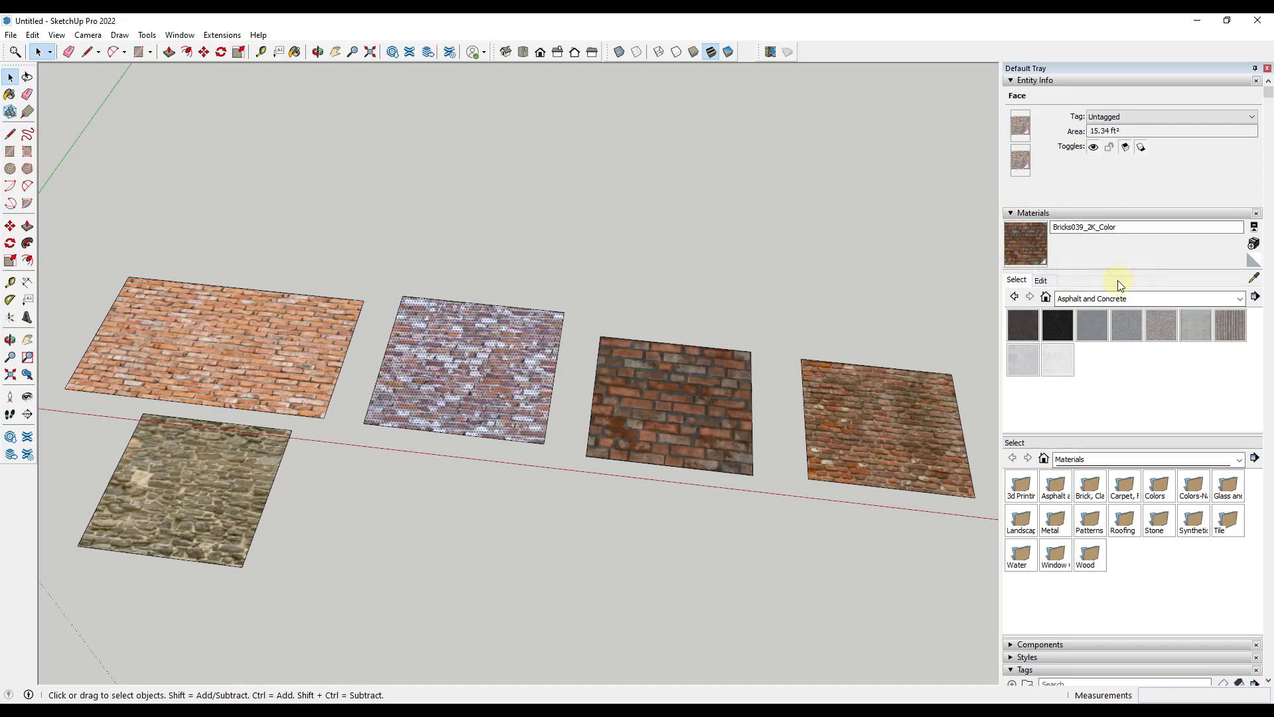
Set the Materials tray collection dropdown to In Model.
{"action": "scroll", "coordinate": [544, 335], "scroll_direction": "down", "scroll_amount": 2}
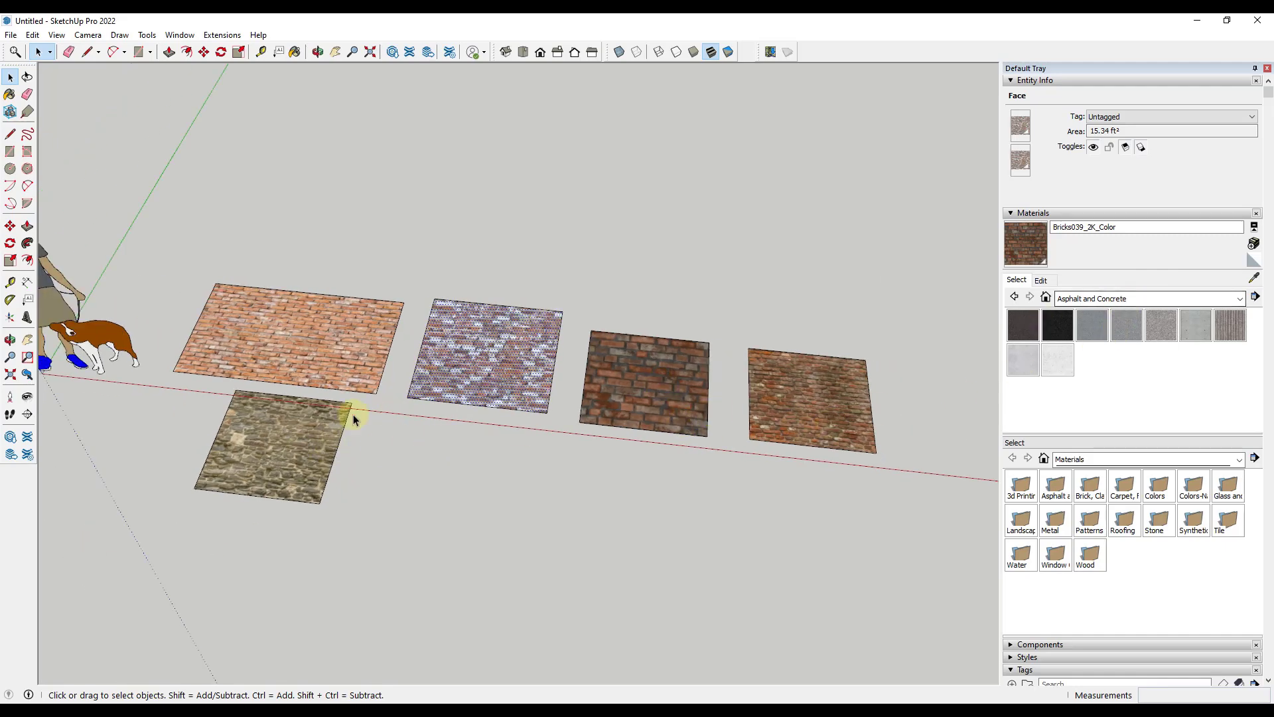
{"action": "left_click", "coordinate": [1098, 298]}
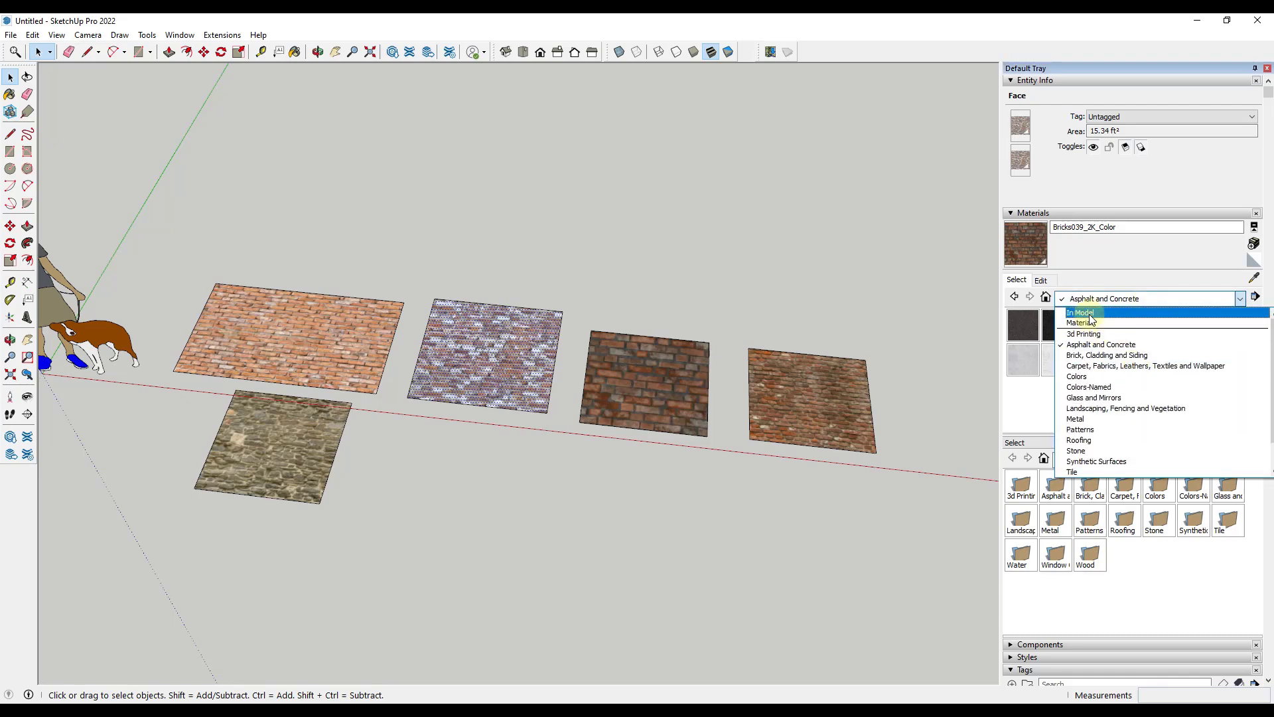
{"action": "left_click", "coordinate": [1089, 313]}
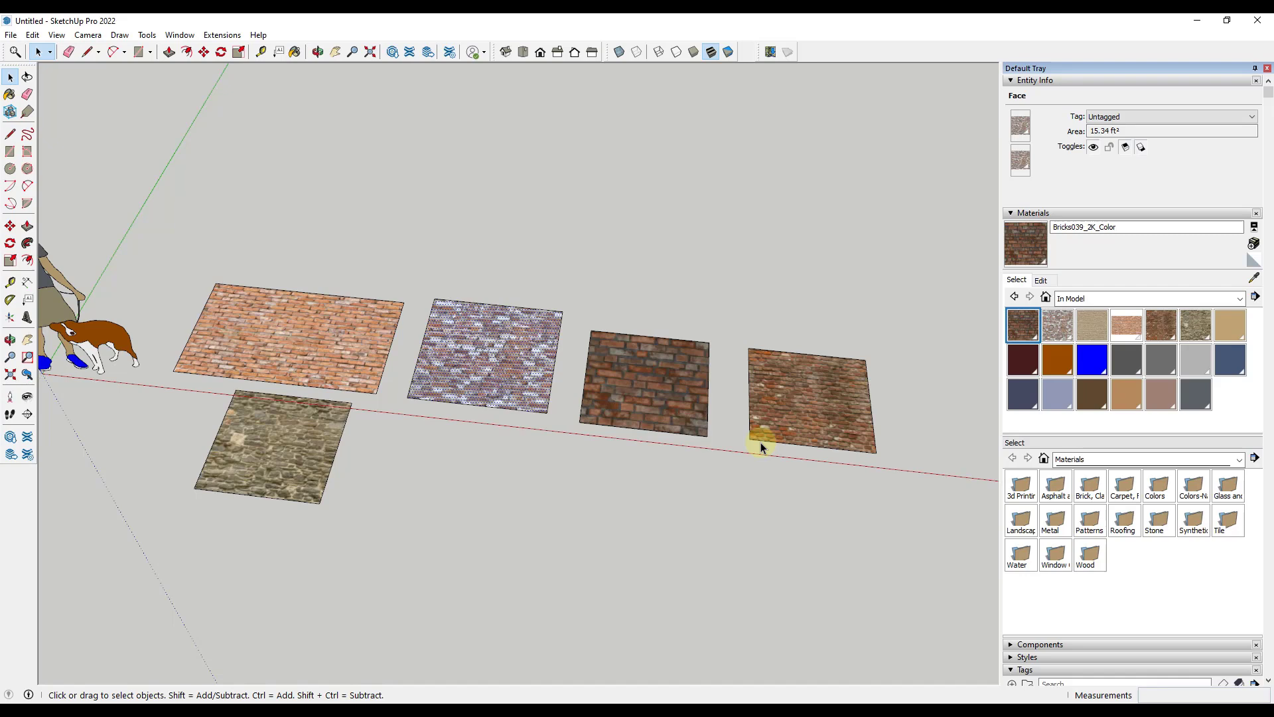
{"action": "left_click", "coordinate": [1113, 298]}
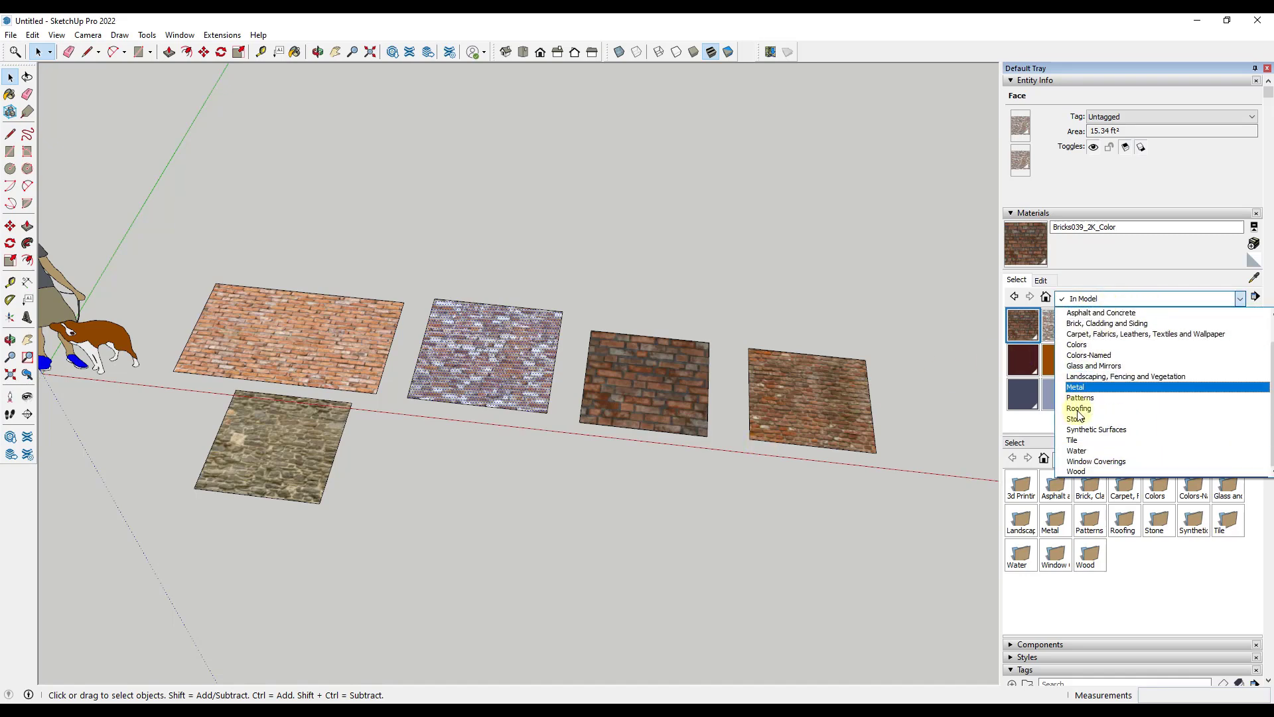
{"action": "left_click", "coordinate": [1094, 300]}
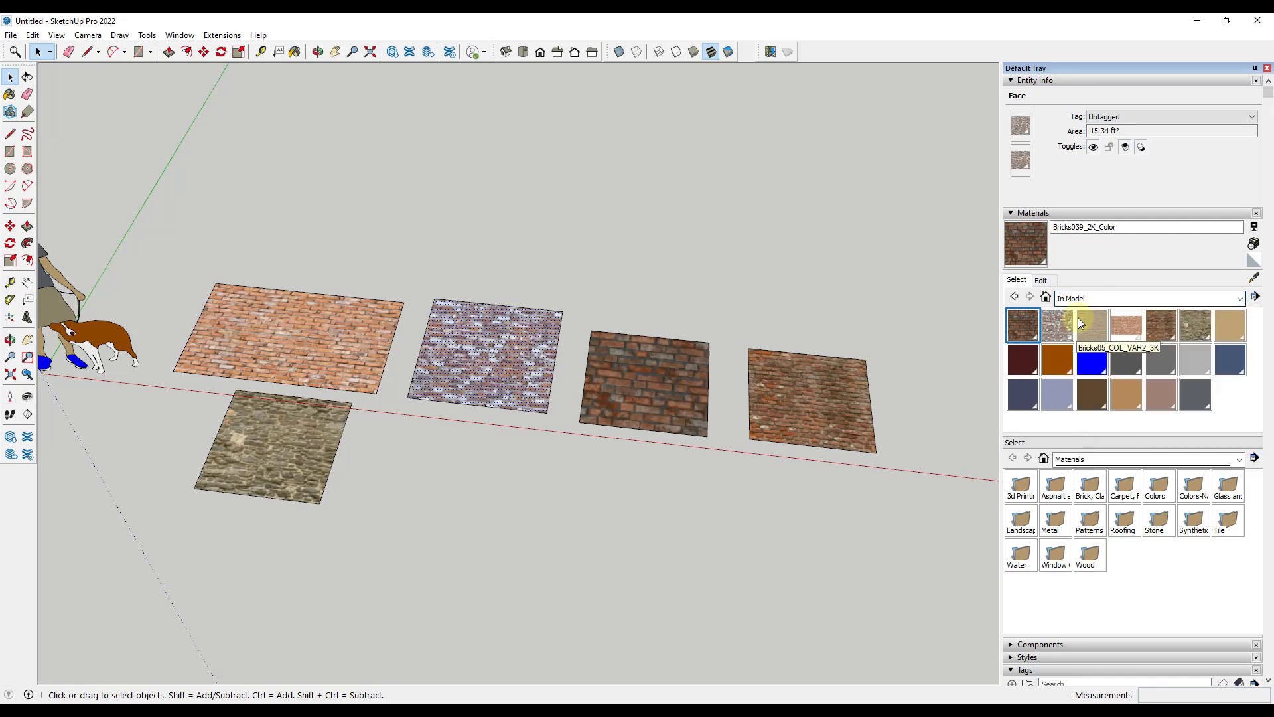
Rename the left brick face's material to Bricks_RoughRed.
{"action": "left_click", "coordinate": [345, 322]}
{"action": "scroll", "coordinate": [276, 366], "scroll_direction": "up", "scroll_amount": 4}
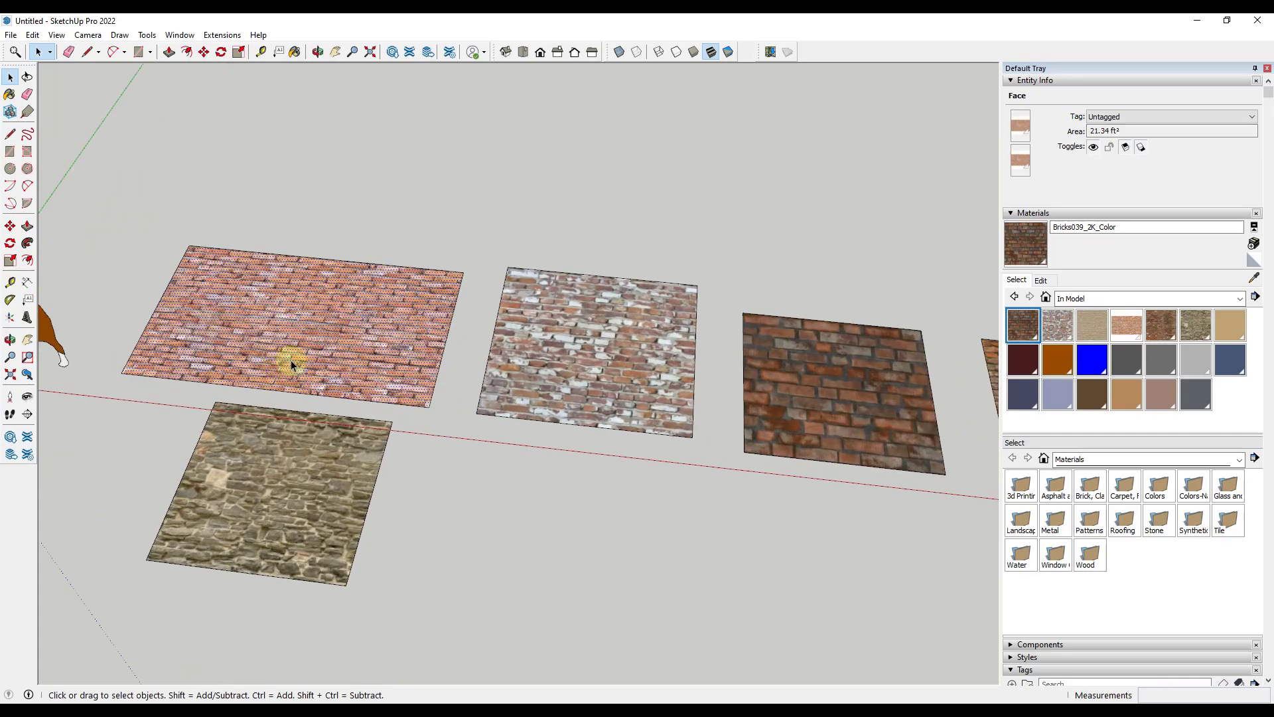
{"action": "middle_click_drag", "start_coordinate": [290, 361], "coordinate": [384, 480]}
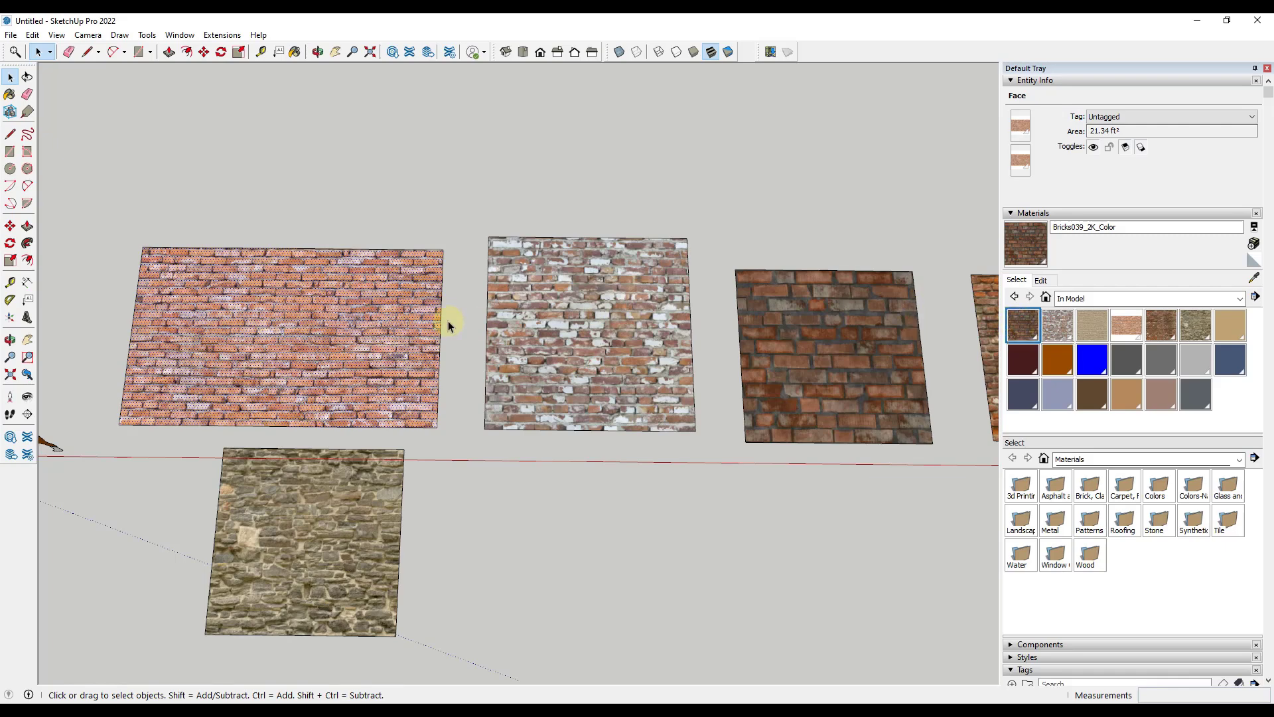
{"action": "scroll", "coordinate": [398, 329], "scroll_direction": "up", "scroll_amount": 2}
{"action": "scroll", "coordinate": [333, 340], "scroll_direction": "down", "scroll_amount": 1}
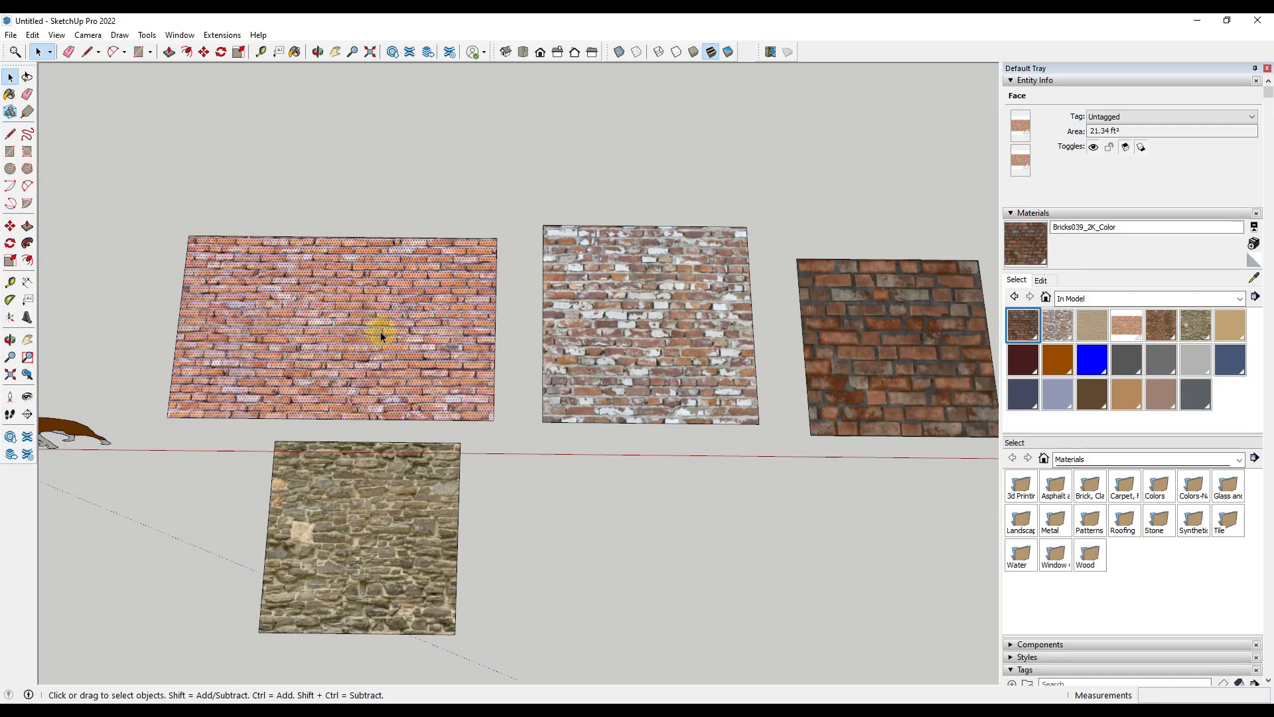
{"action": "left_click_drag", "start_coordinate": [1129, 226], "coordinate": [987, 225]}
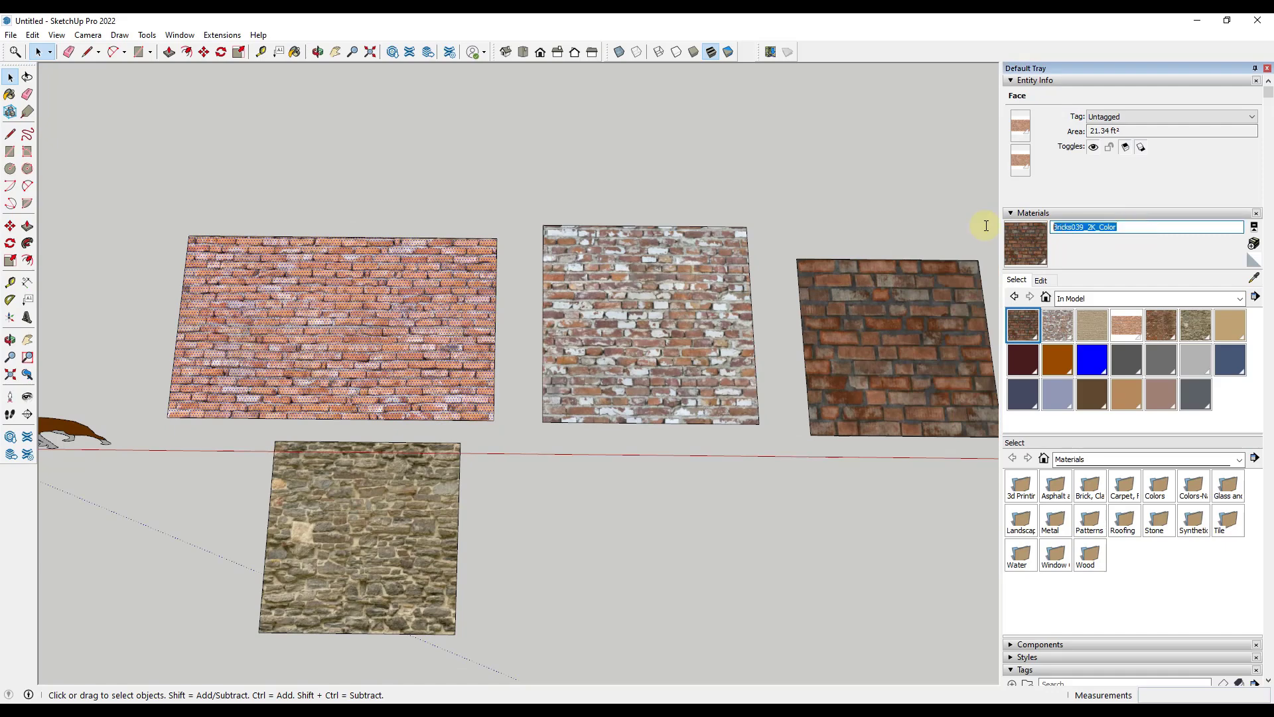
{"action": "type", "text": "Bricks_RoughRed"}
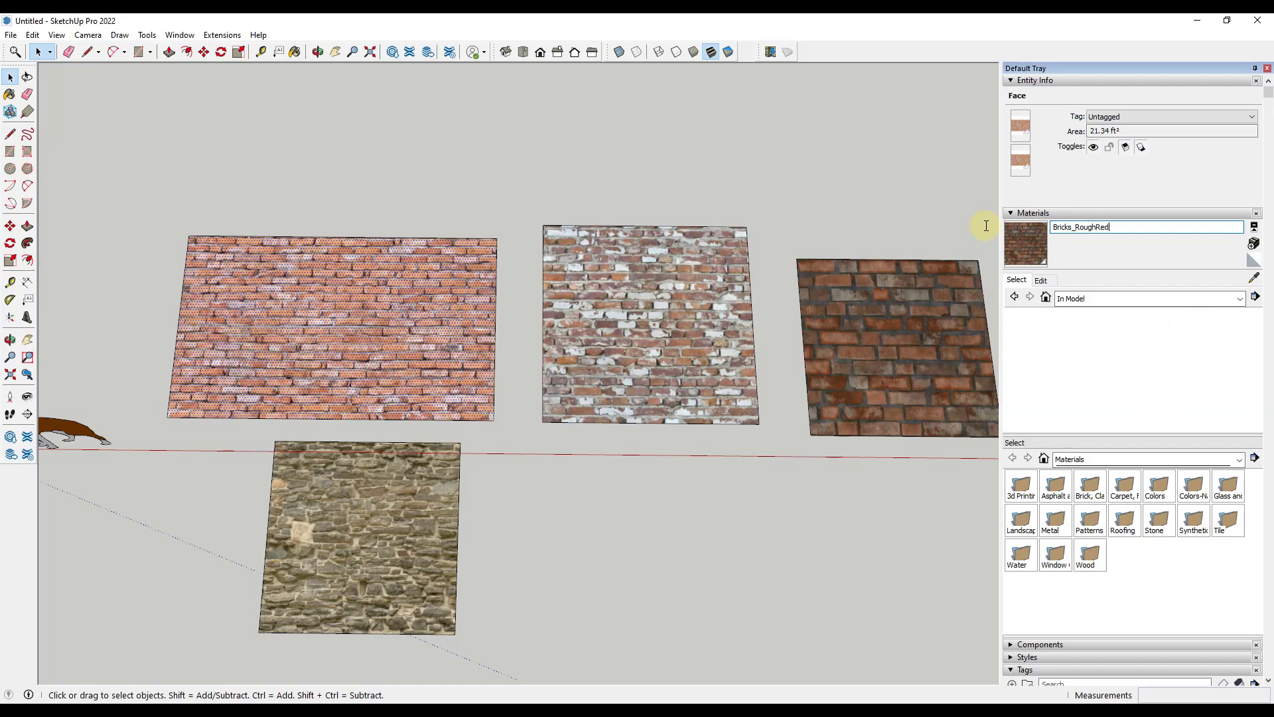
Rename the red-and-white brick material Bricks04_COL_VAR1_3K to Bricks_RedAndWhite.
{"action": "left_click", "coordinate": [682, 310]}
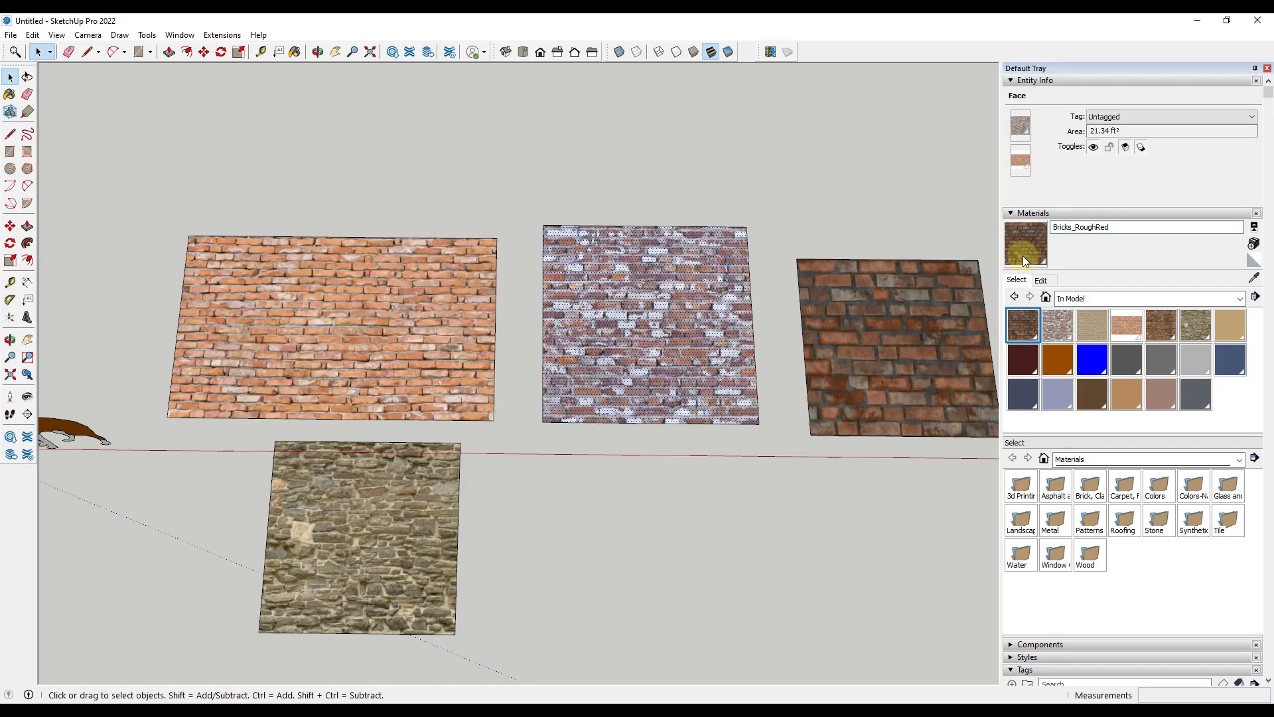
{"action": "left_click", "coordinate": [1056, 328]}
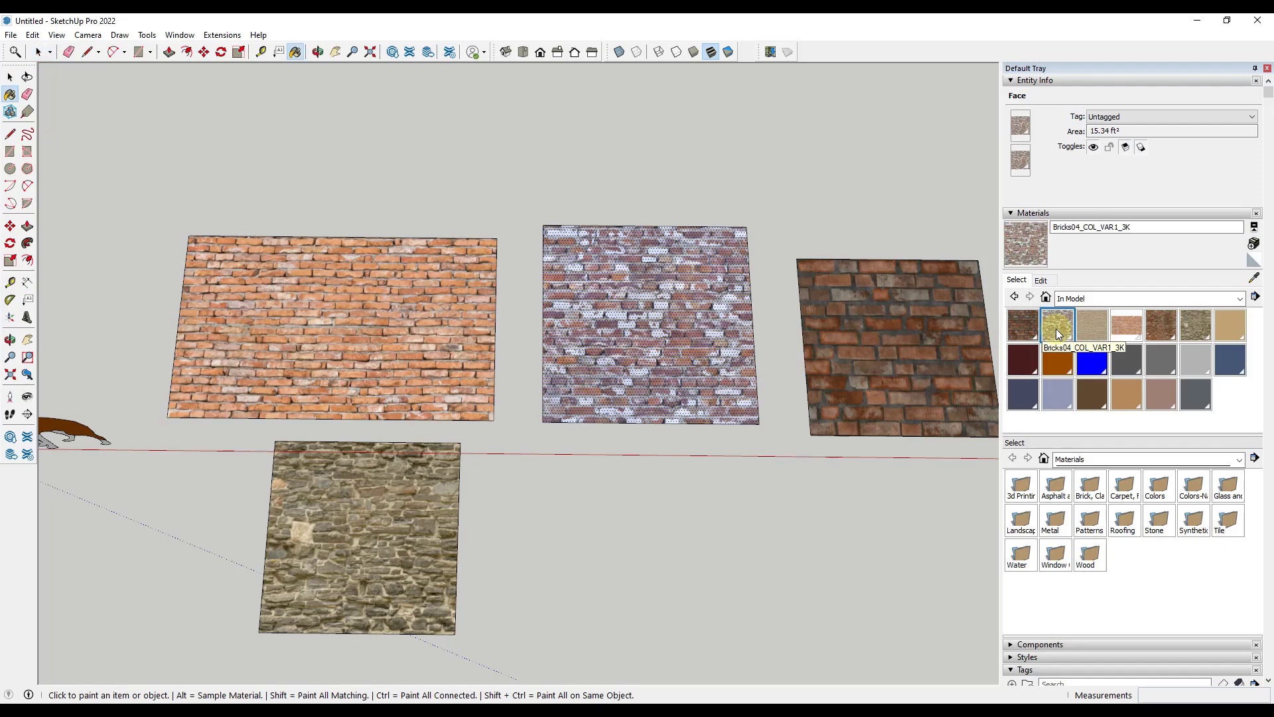
{"action": "left_click", "coordinate": [1149, 230]}
{"action": "key", "text": "ctrl+a"}
{"action": "type", "text": "B"}
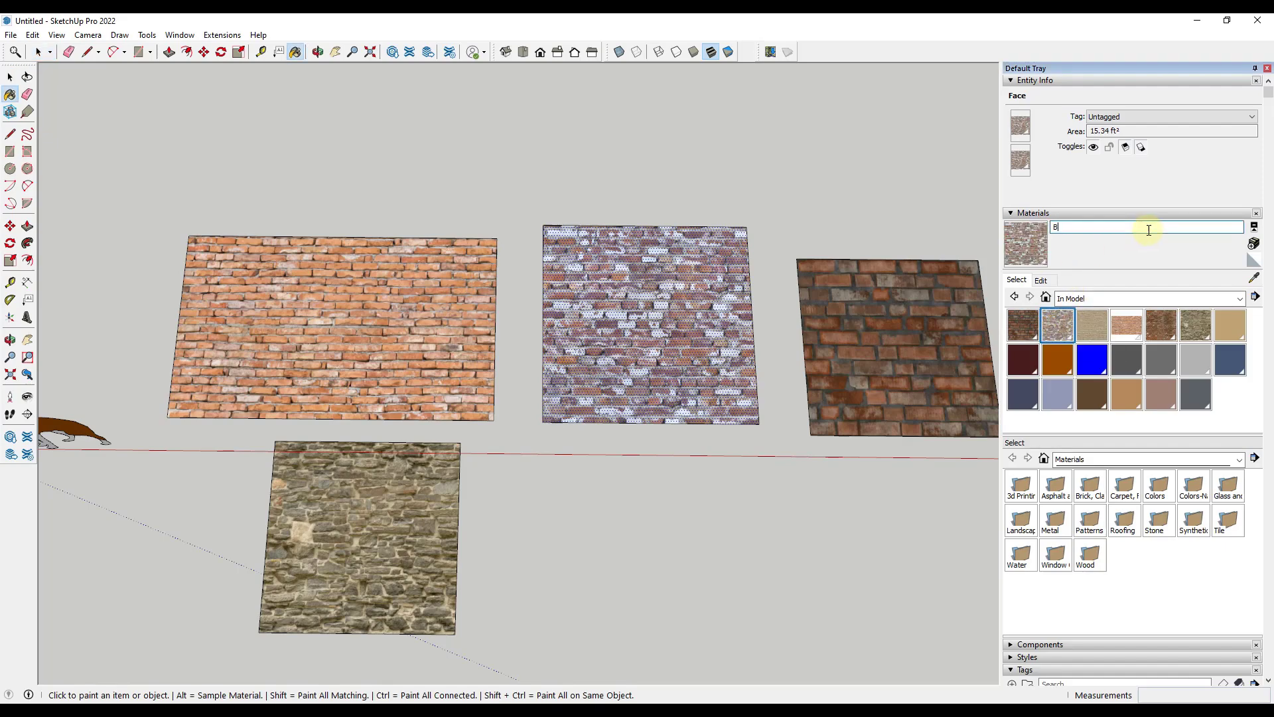
{"action": "type", "text": "ricke_RedAndWhite"}
{"action": "key", "text": "Return"}
Sample the dark brick face and rename its material Bricks_RoughRedDark.
{"action": "middle_click_drag", "start_coordinate": [754, 321], "coordinate": [408, 334]}
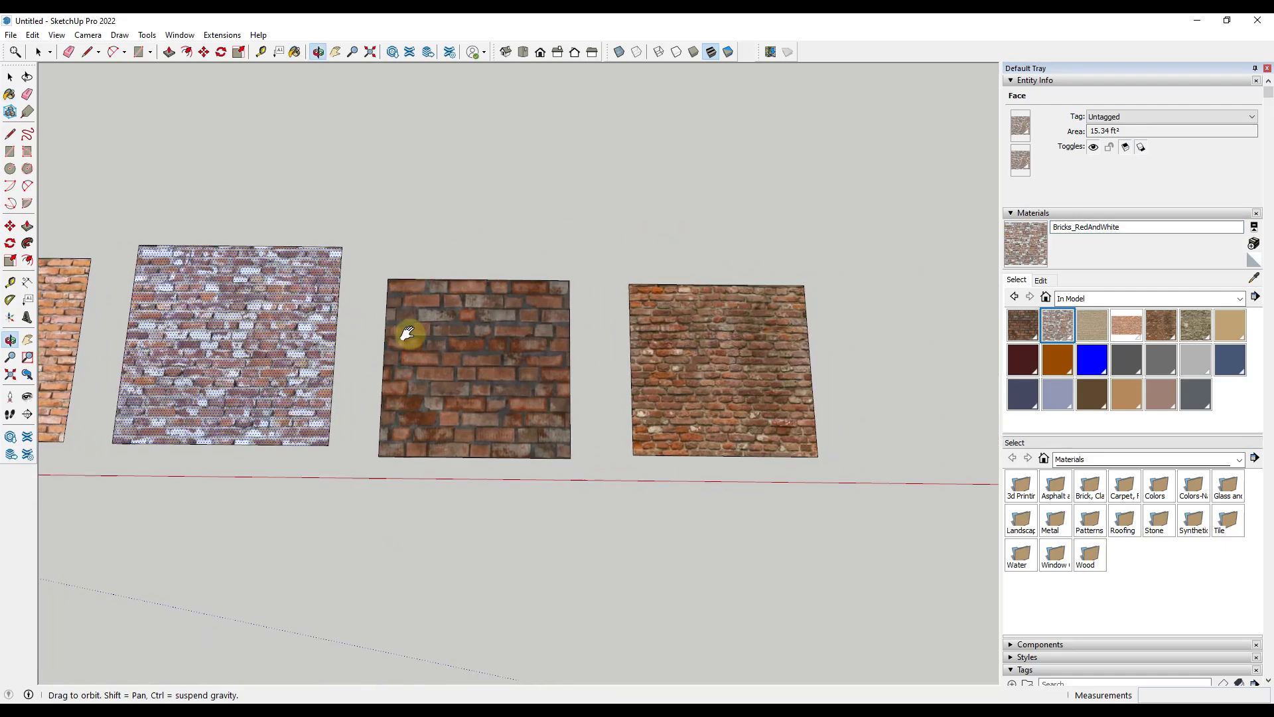
{"action": "key", "text": "space"}
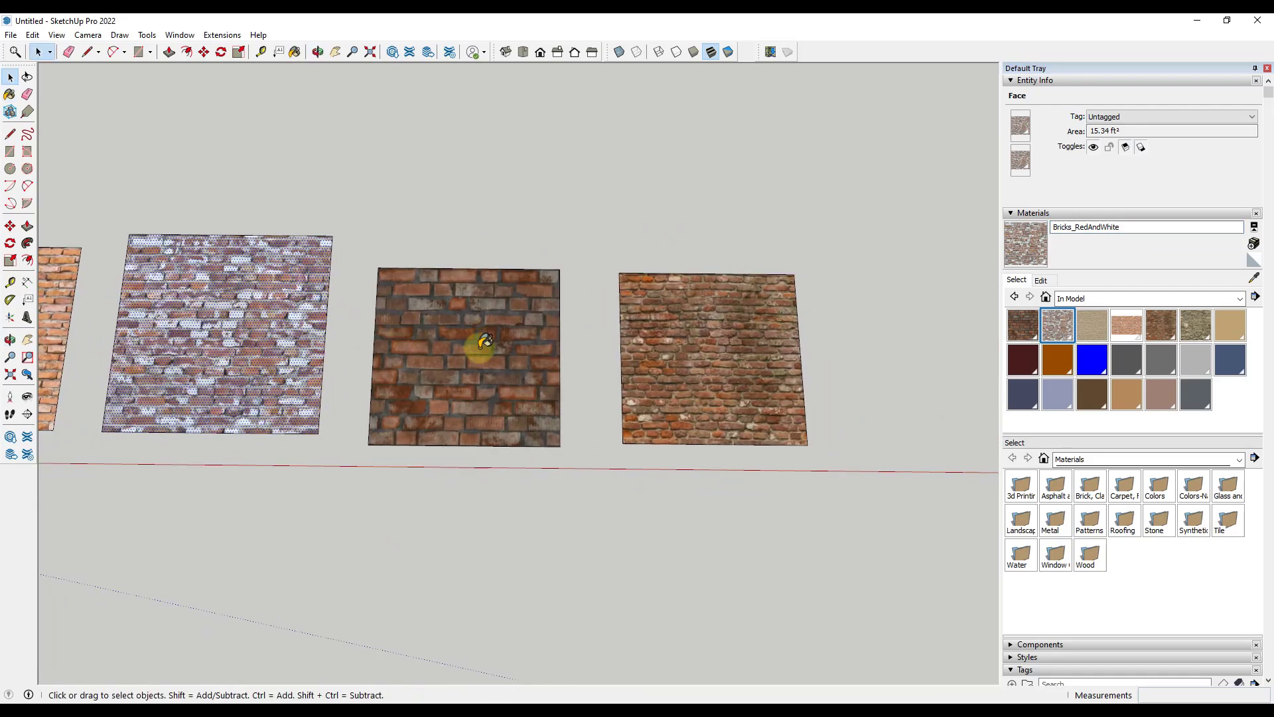
{"action": "left_click", "coordinate": [1254, 279]}
{"action": "left_click", "coordinate": [456, 369]}
{"action": "key", "text": "space"}
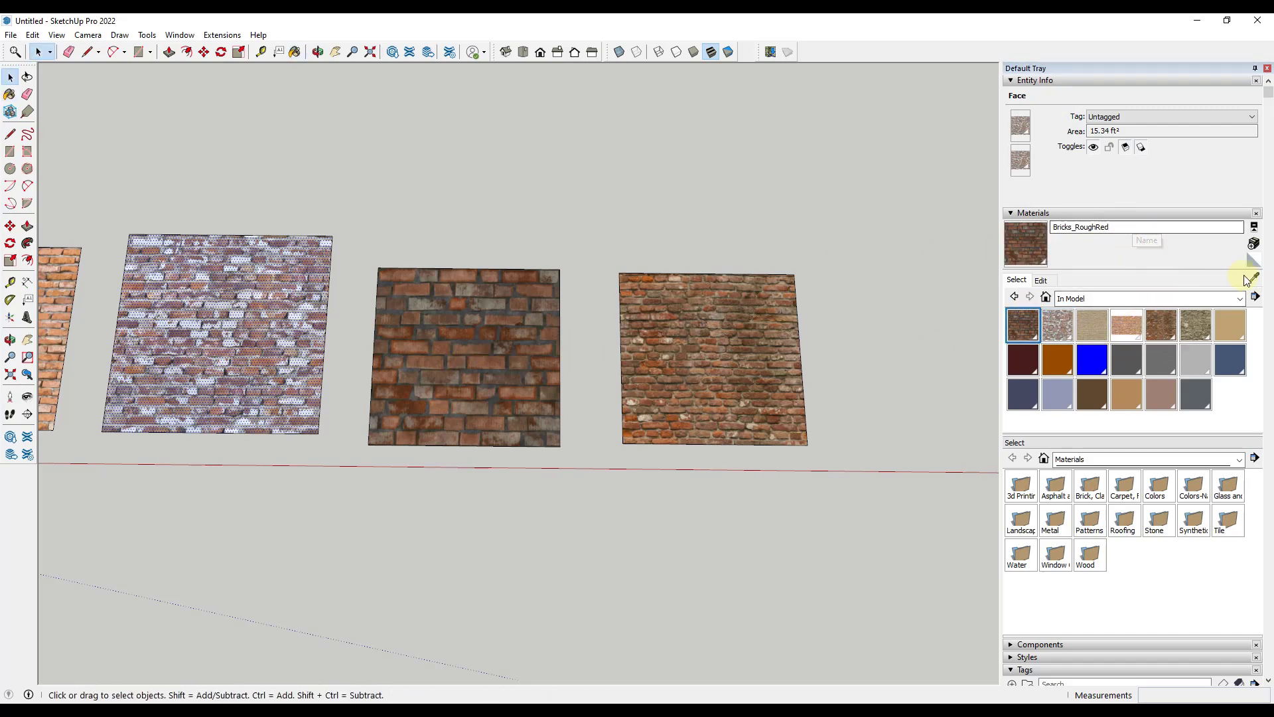
{"action": "left_click", "coordinate": [1139, 227]}
{"action": "type", "text": "Dark"}
{"action": "key", "text": "Return"}
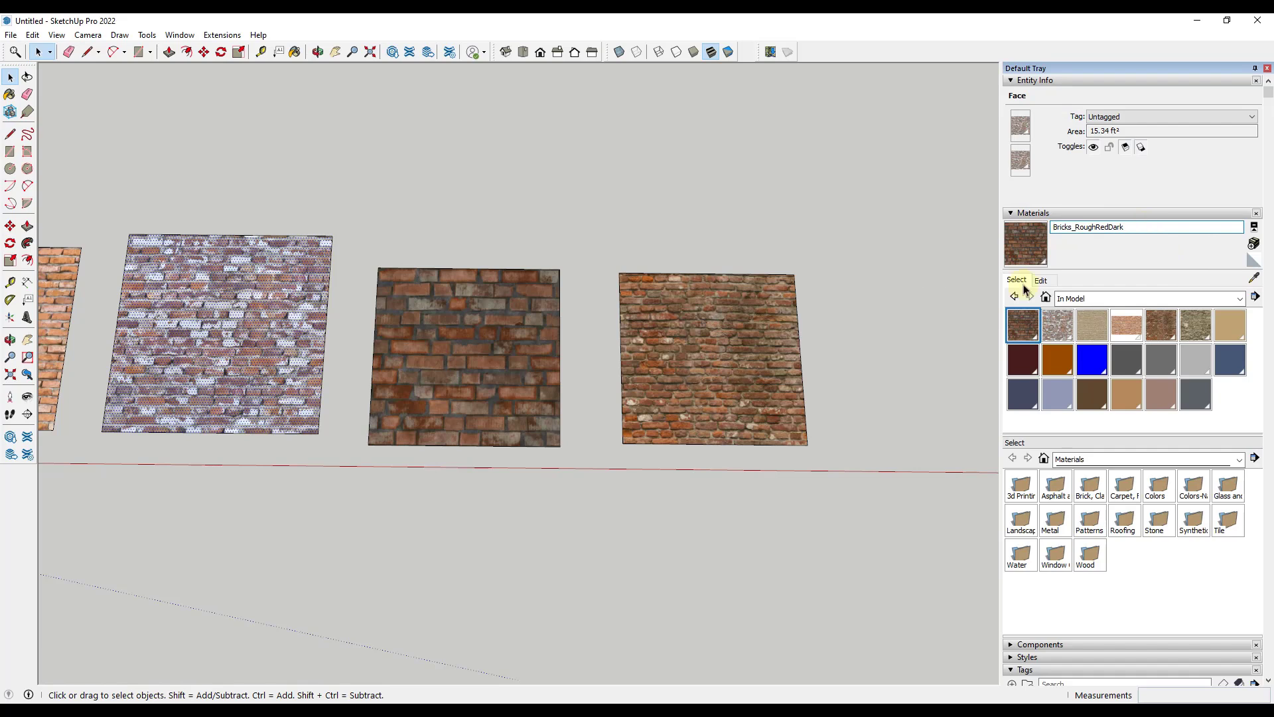
Sample the rightmost brick face and rename castle_brick_02_red_diff_2k to Bricks_OldRedCastle.
{"action": "left_click", "coordinate": [1254, 278]}
{"action": "left_click", "coordinate": [740, 375]}
{"action": "left_click_drag", "start_coordinate": [1166, 227], "coordinate": [994, 215]}
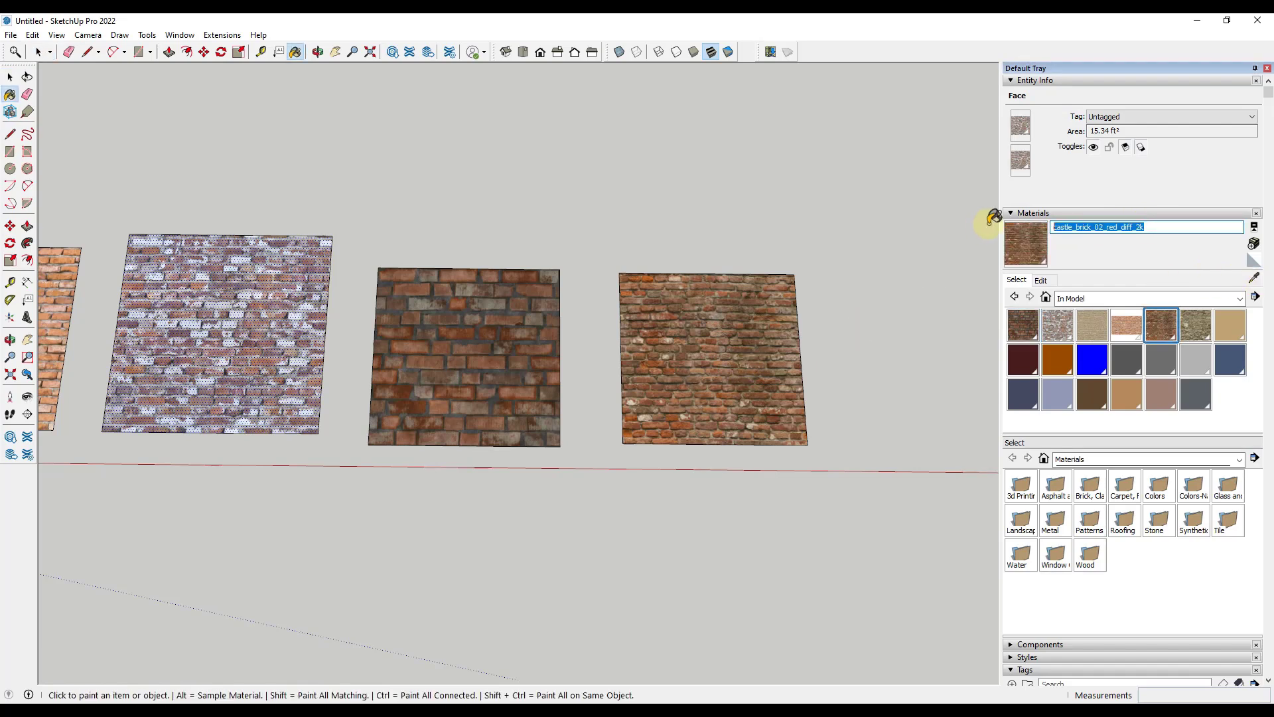
{"action": "type", "text": "Bricks_OldRedCastle"}
{"action": "key", "text": "Return"}
{"action": "scroll", "coordinate": [435, 432], "scroll_direction": "down", "scroll_amount": 3}
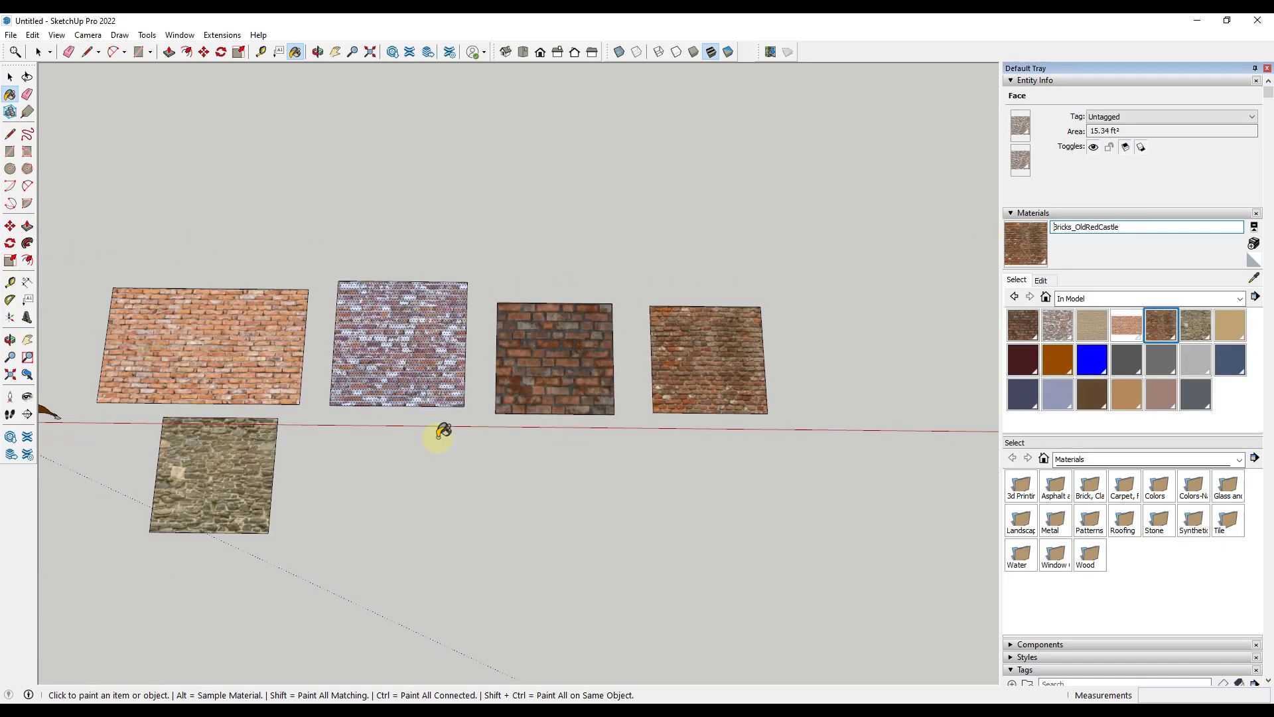
{"action": "scroll", "coordinate": [185, 489], "scroll_direction": "up", "scroll_amount": 1}
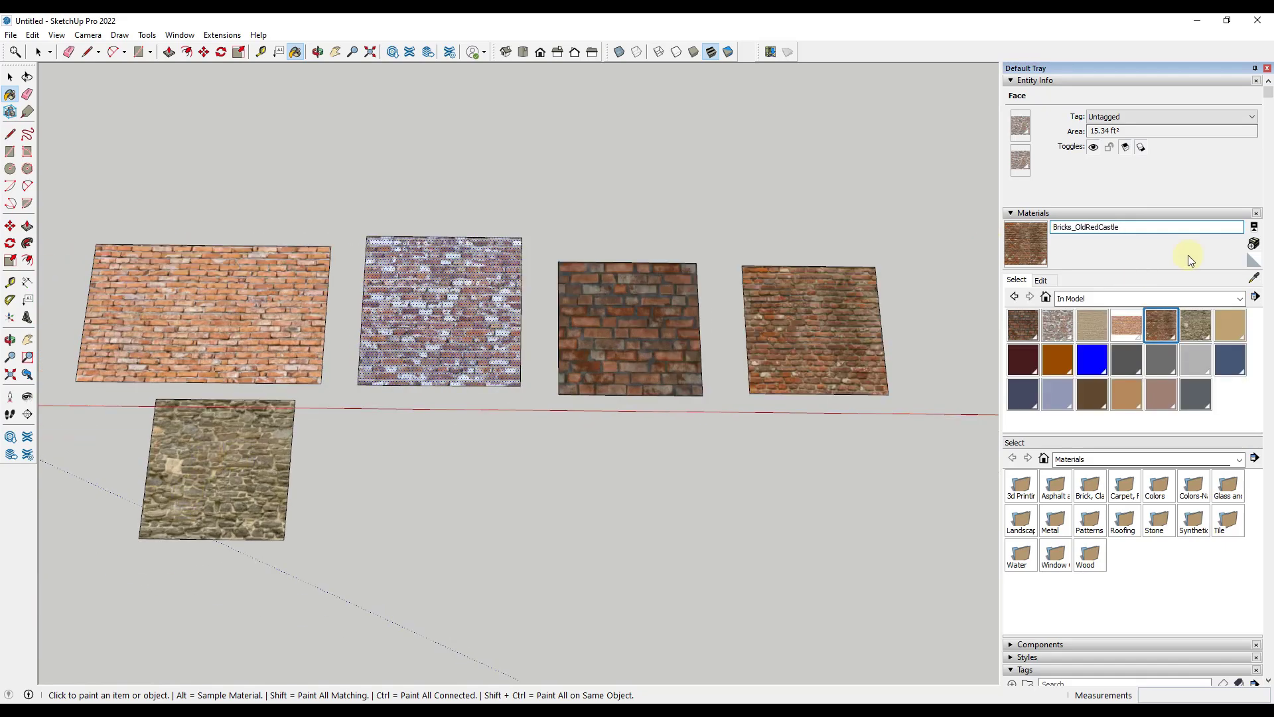
Sample the stone face and rename its material Stones_OldCastleGray.
{"action": "left_click", "coordinate": [1253, 277]}
{"action": "left_click", "coordinate": [207, 458]}
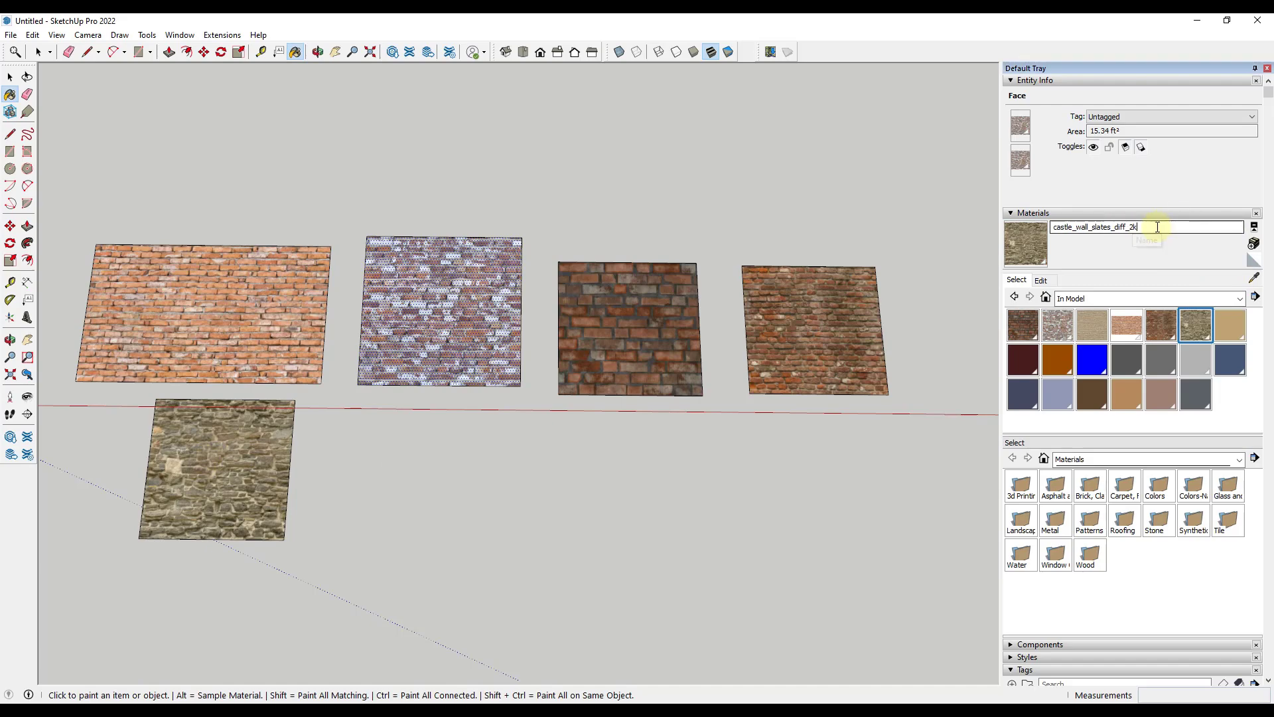
{"action": "triple_click", "coordinate": [1155, 227]}
{"action": "type", "text": "Stones_Old"}
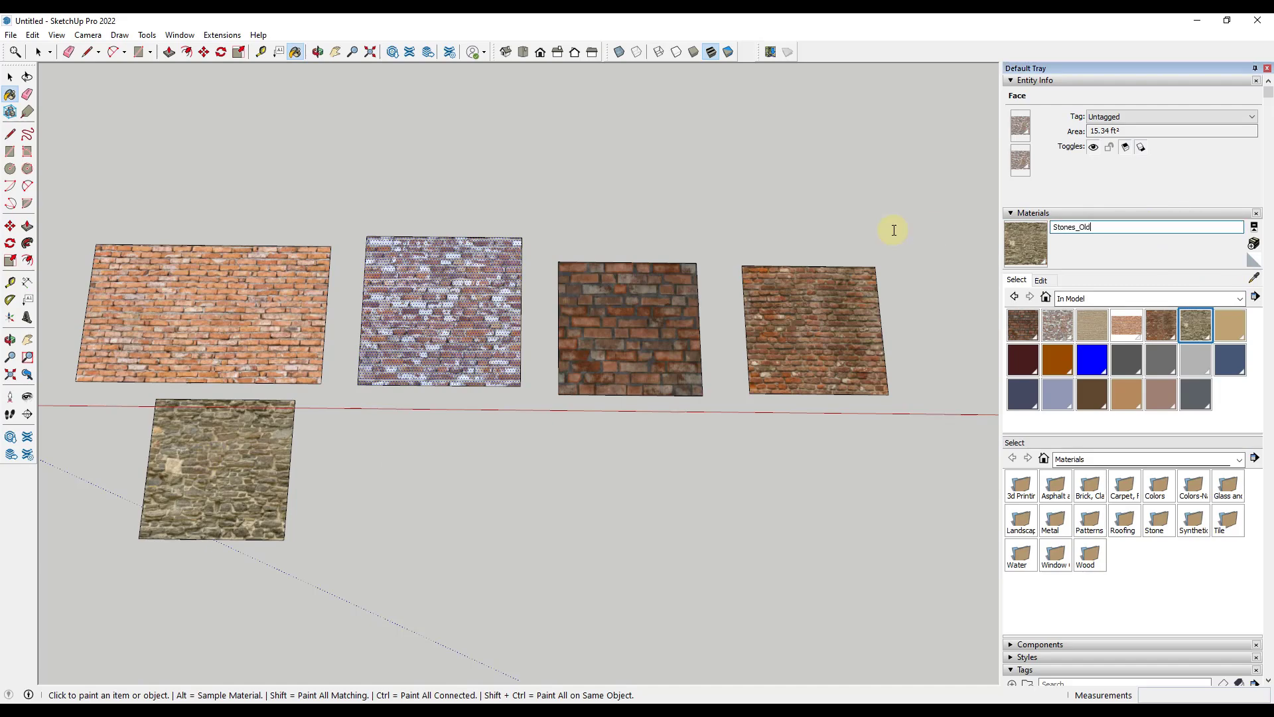
{"action": "type", "text": "CastleGray"}
{"action": "key", "text": "Return"}
{"action": "key", "text": "space"}
{"action": "left_click", "coordinate": [236, 330]}
{"action": "key", "text": "b"}
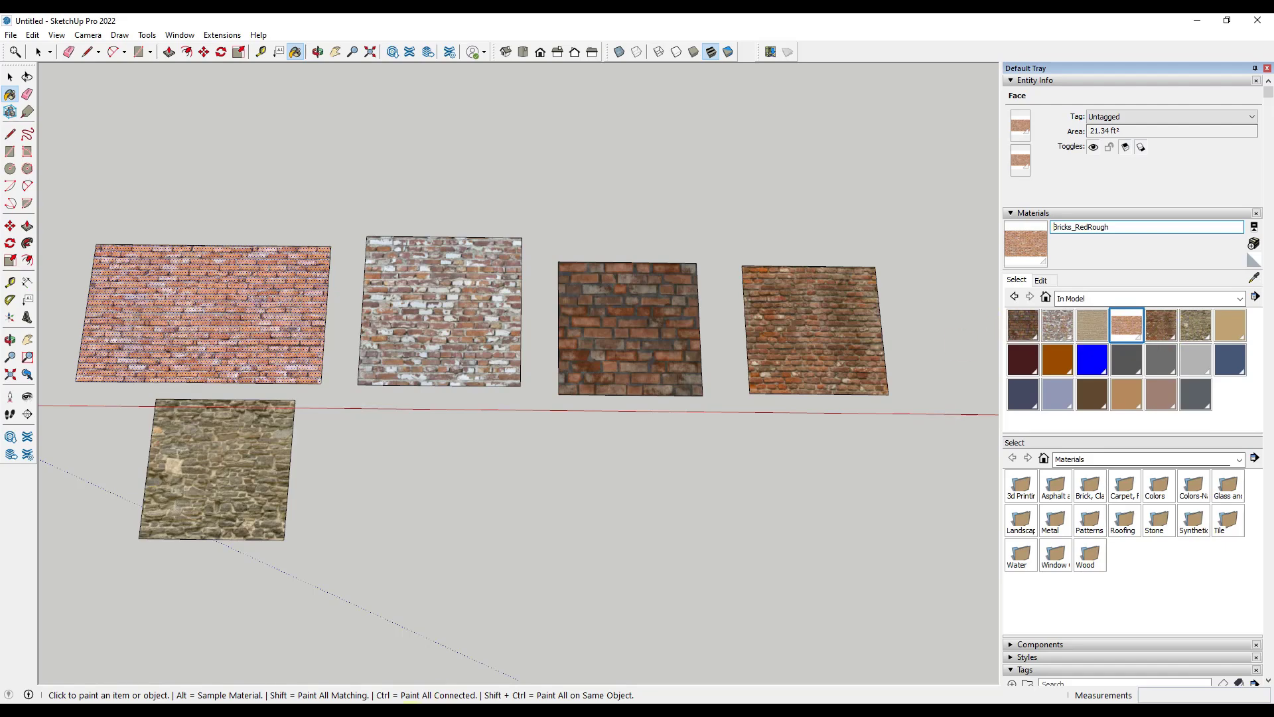
{"action": "key", "text": "alt+Tab"}
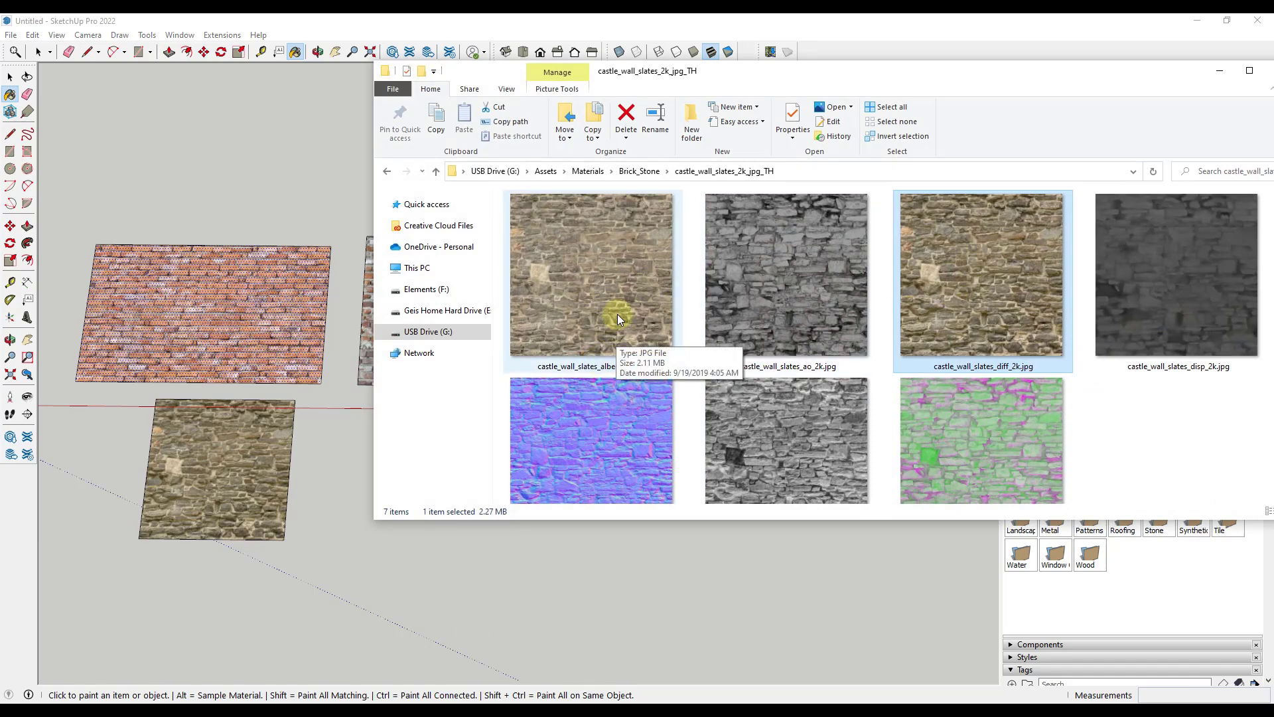
Move the stone texture folder window fully onto the screen.
{"action": "left_click_drag", "start_coordinate": [1006, 74], "coordinate": [862, 85]}
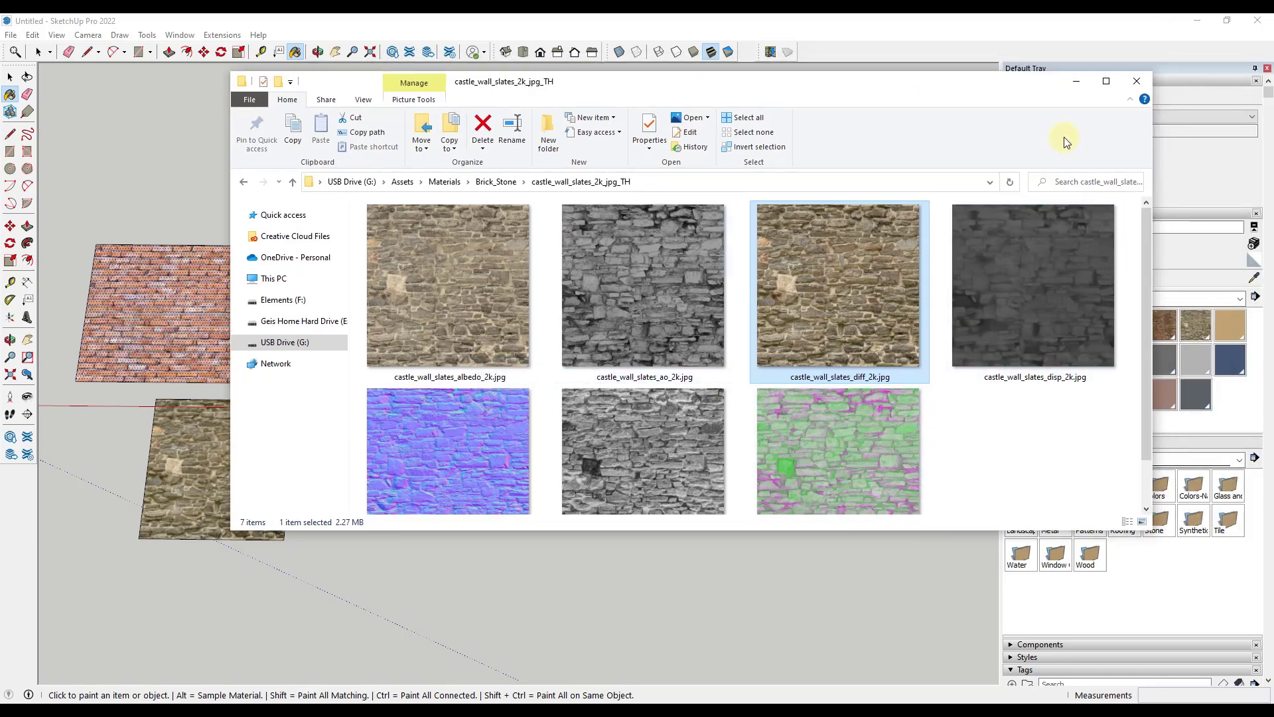
Close the texture folder and start saving Bricks_RoughRedDark as an .skm material file.
{"action": "left_click", "coordinate": [1138, 81]}
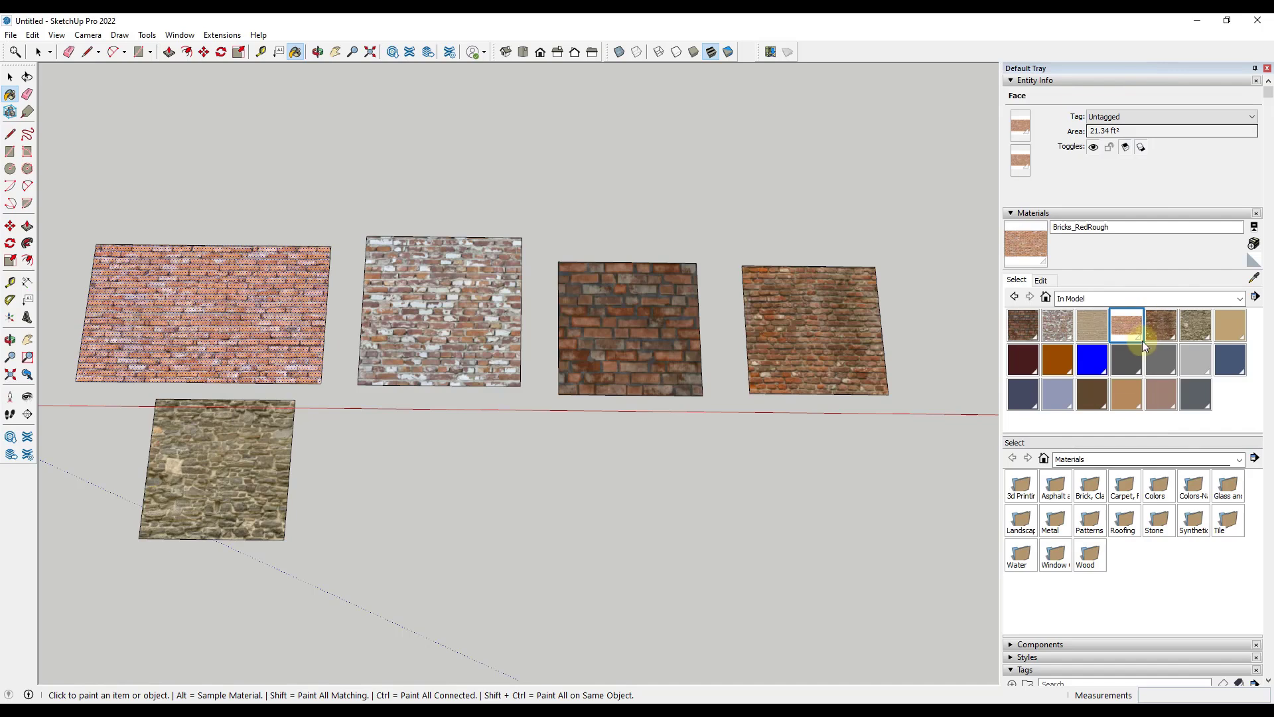
{"action": "right_click", "coordinate": [1022, 328]}
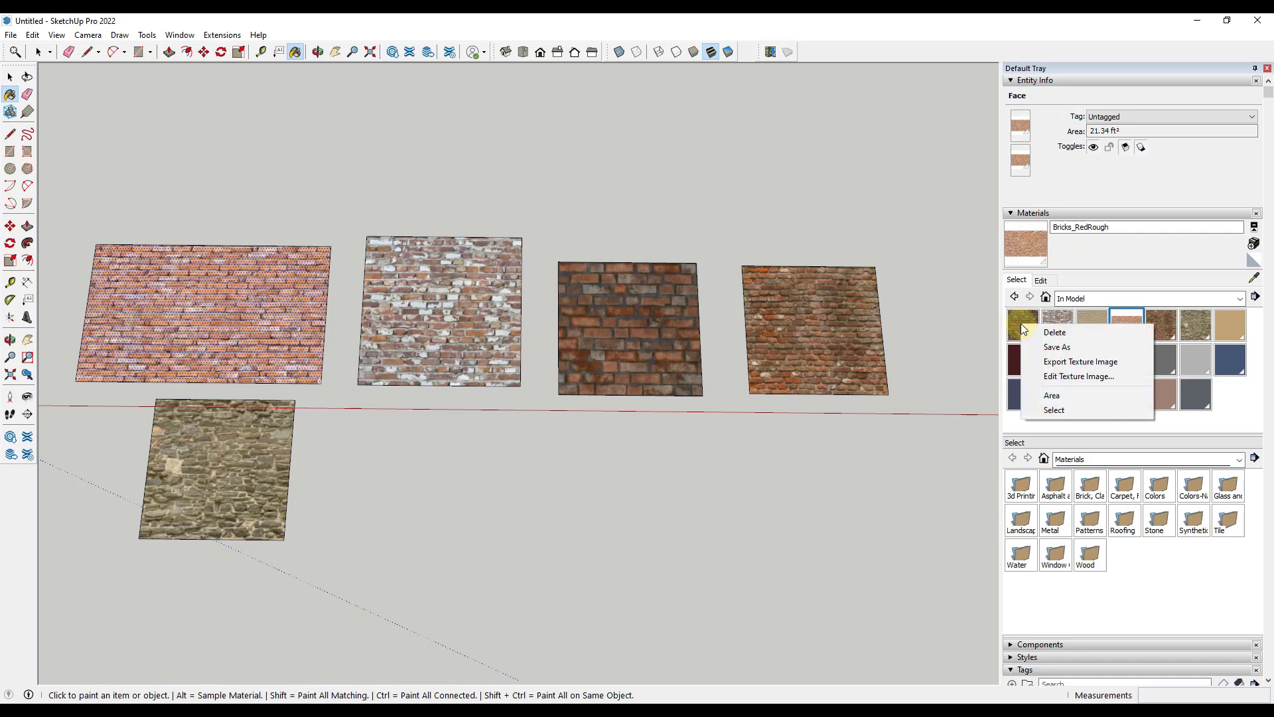
{"action": "left_click", "coordinate": [1056, 348]}
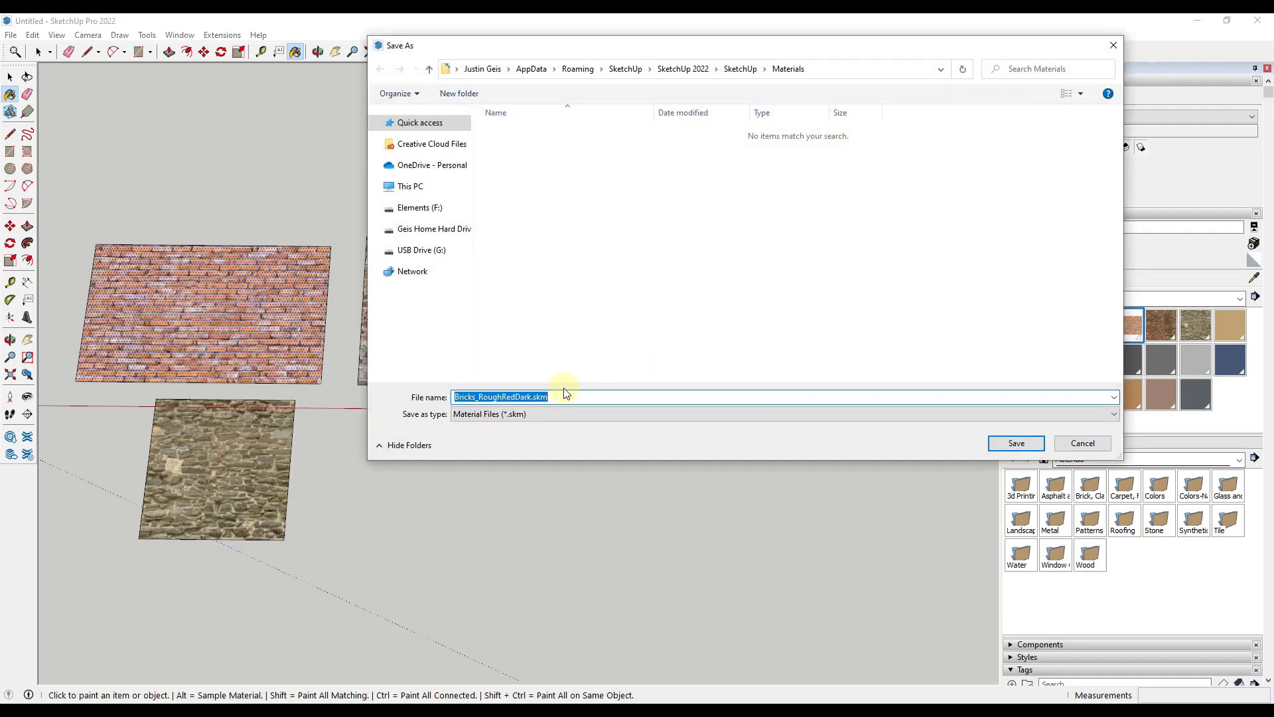
{"action": "left_click", "coordinate": [537, 413]}
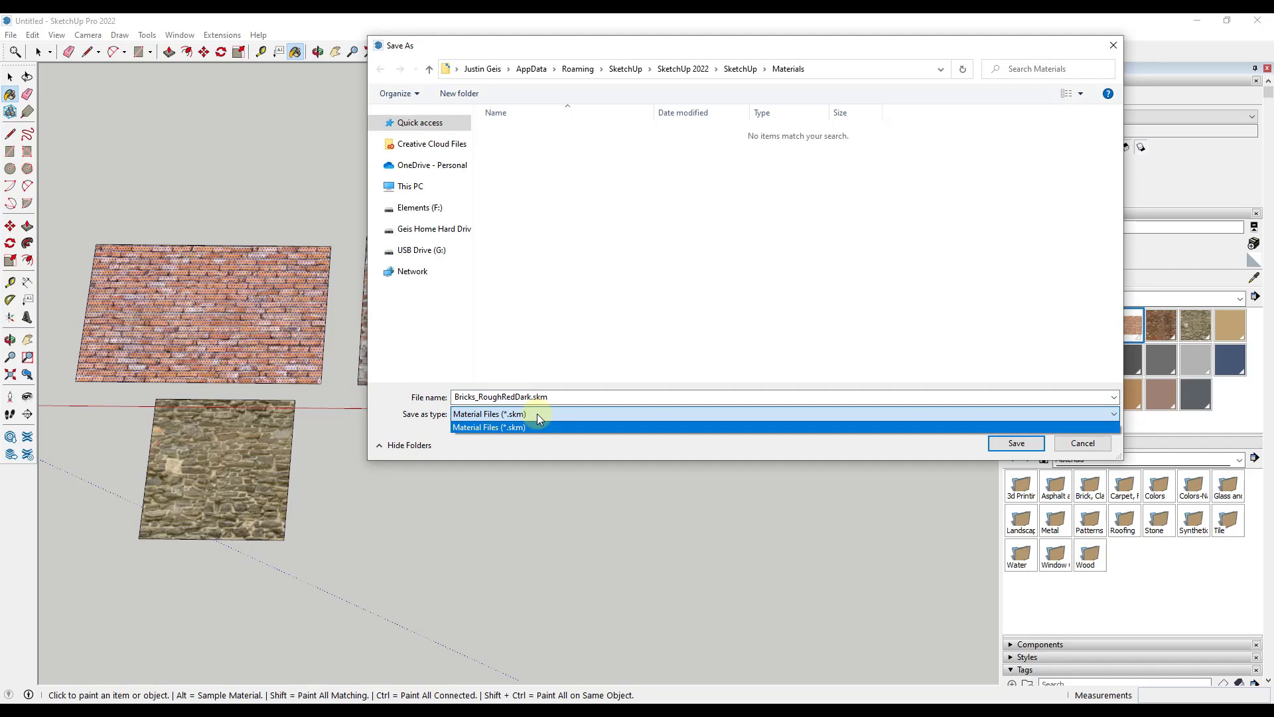
{"action": "left_click", "coordinate": [537, 413]}
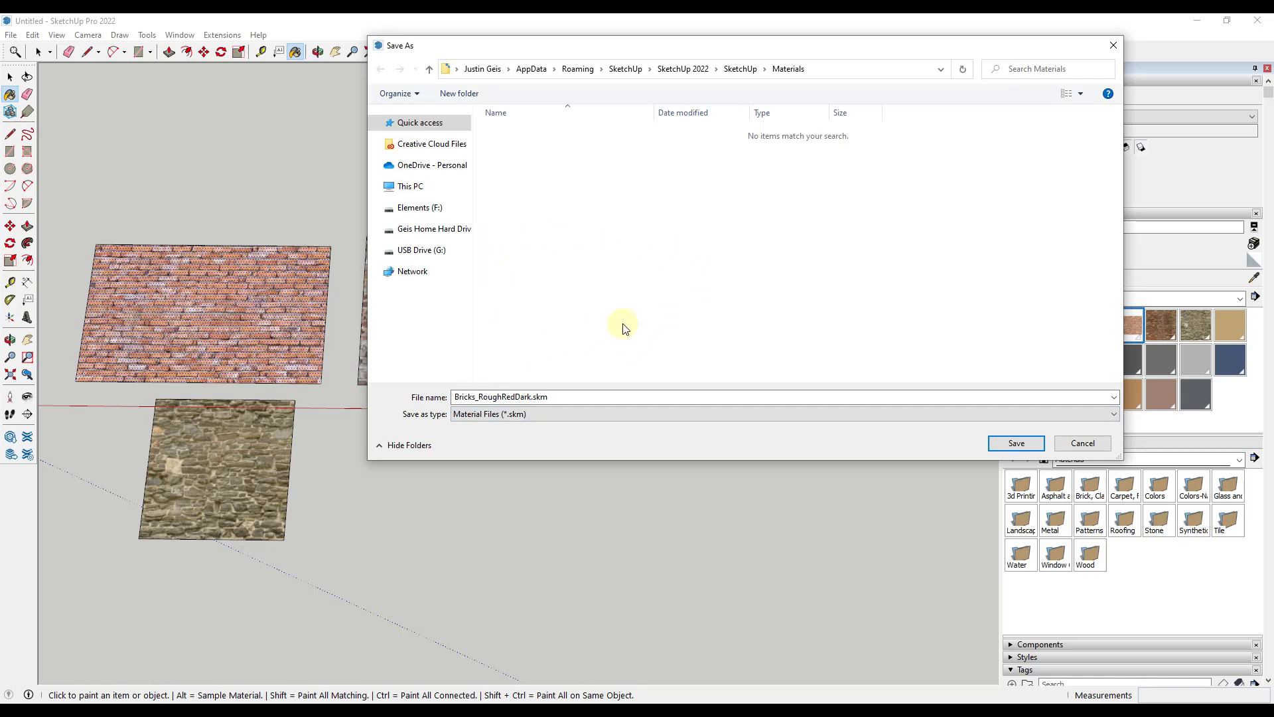
Save it to G: > Assets > Materials > SketchUp Materials - No Maps > Custom Materials > Brick.
{"action": "left_click", "coordinate": [425, 250]}
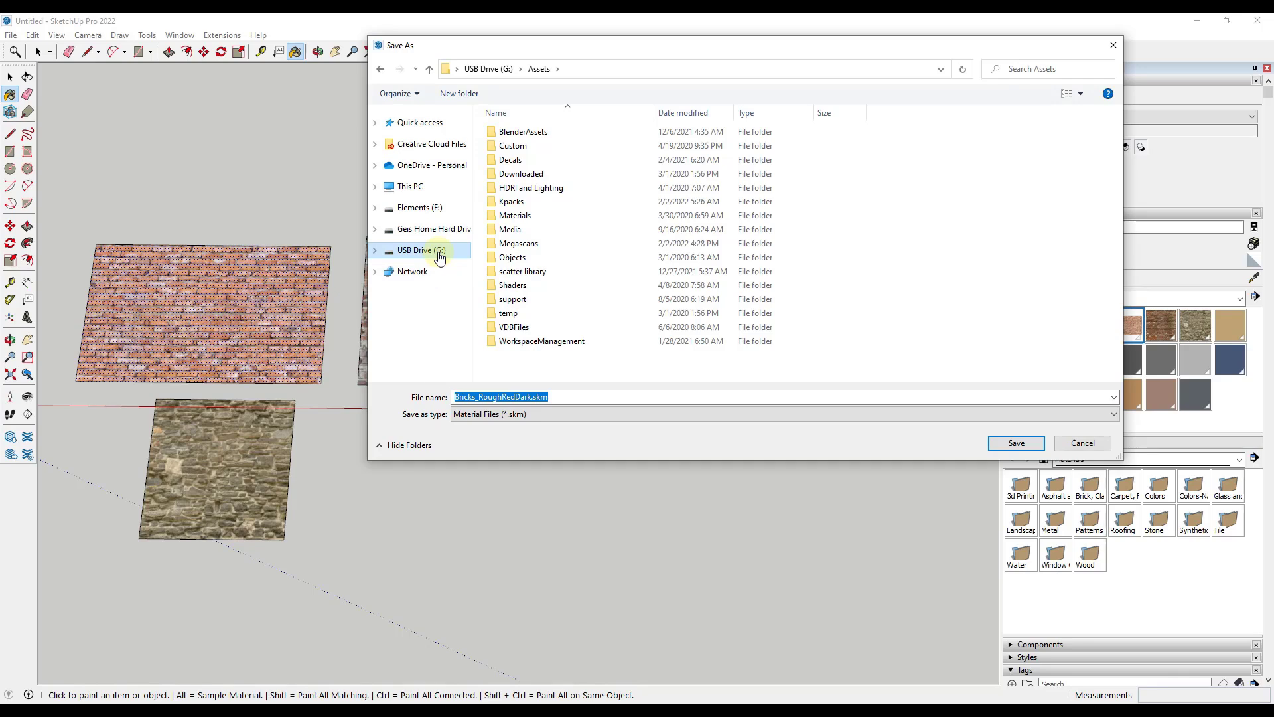
{"action": "double_click", "coordinate": [520, 215]}
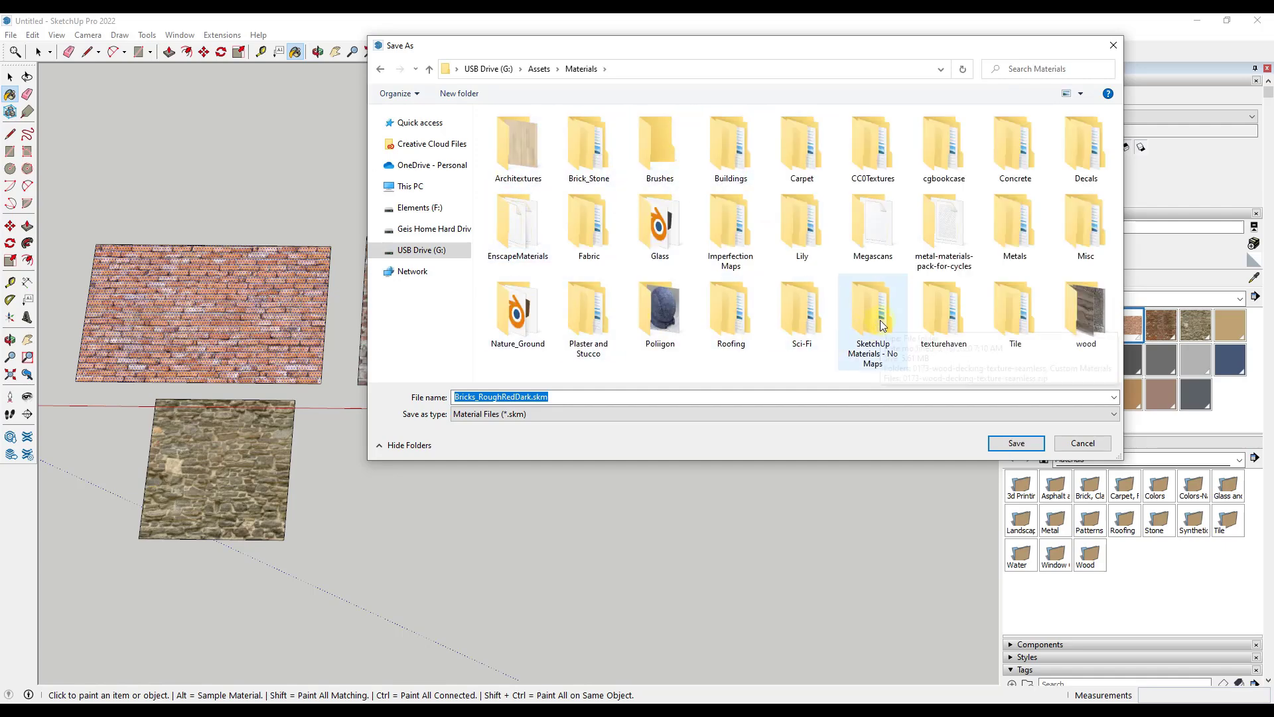
{"action": "double_click", "coordinate": [872, 368]}
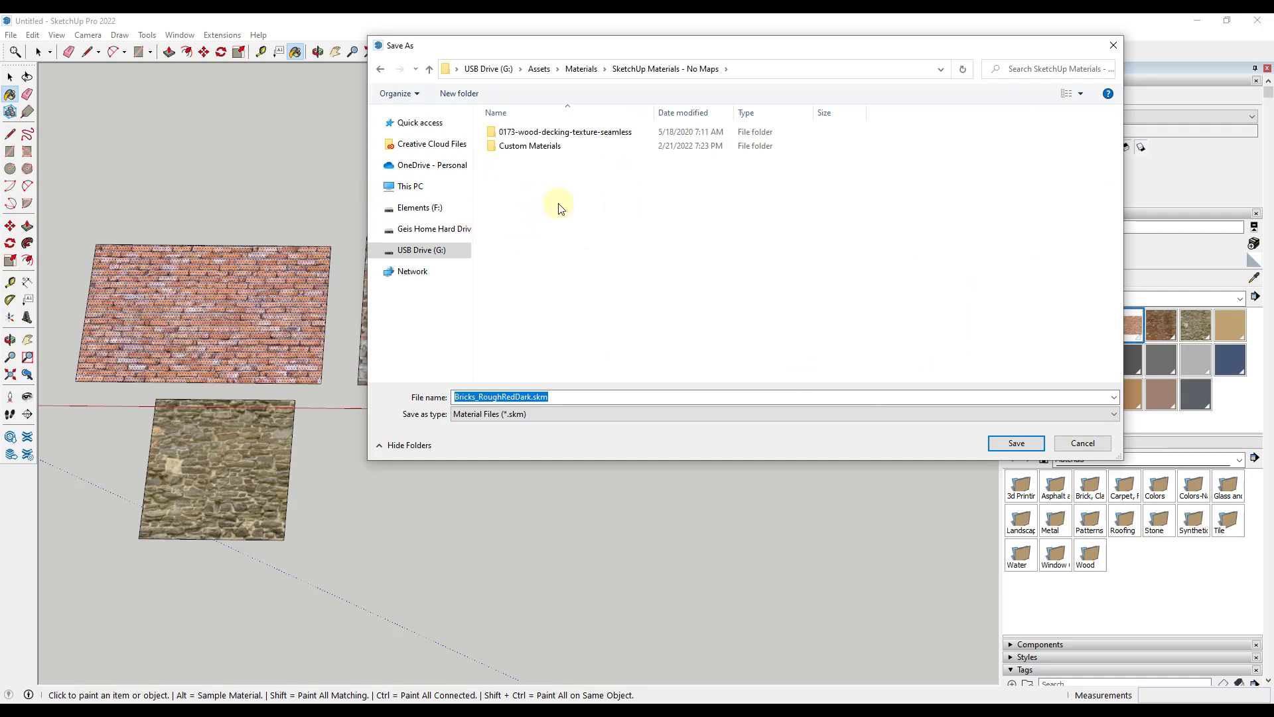
{"action": "double_click", "coordinate": [531, 148]}
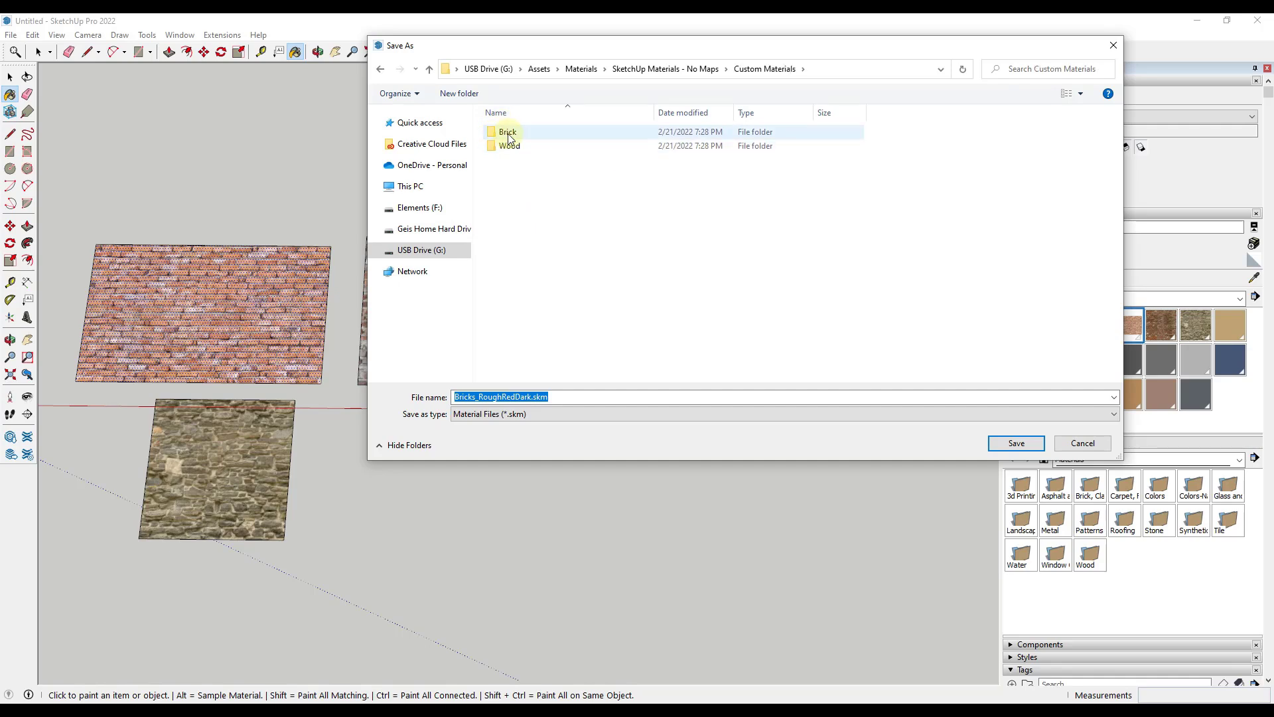
{"action": "double_click", "coordinate": [508, 135]}
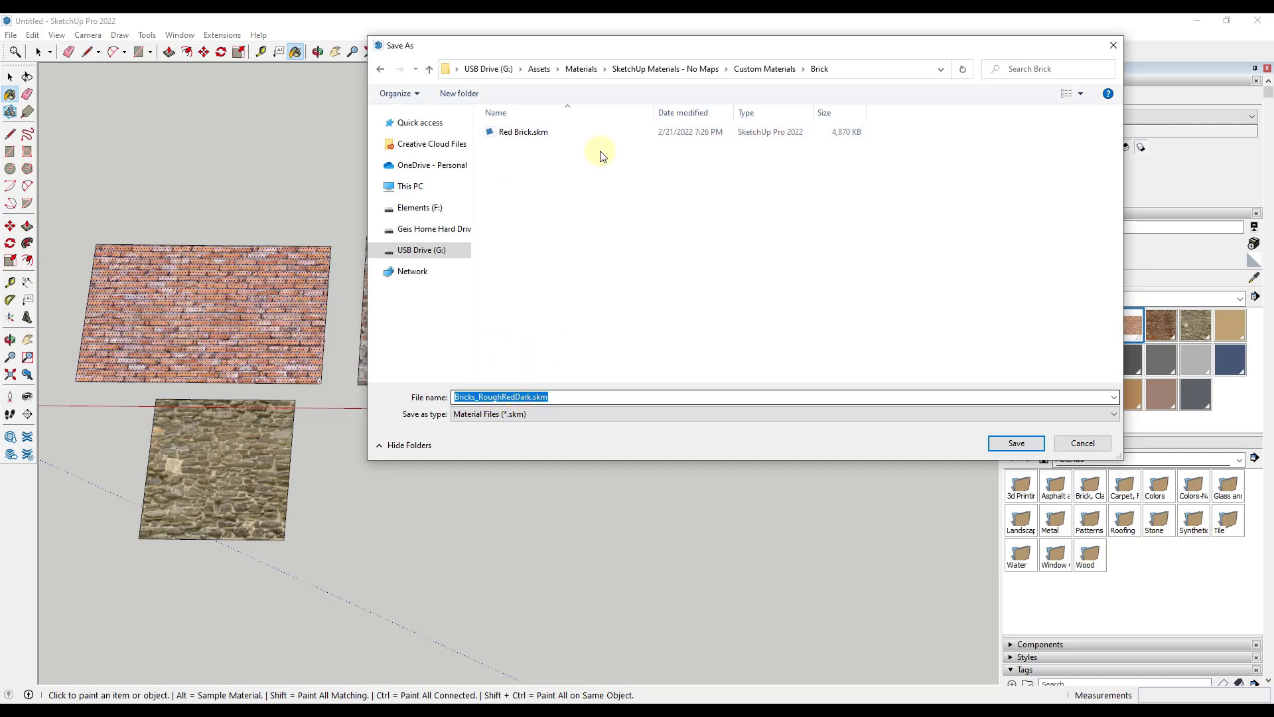
{"action": "left_click", "coordinate": [1016, 443]}
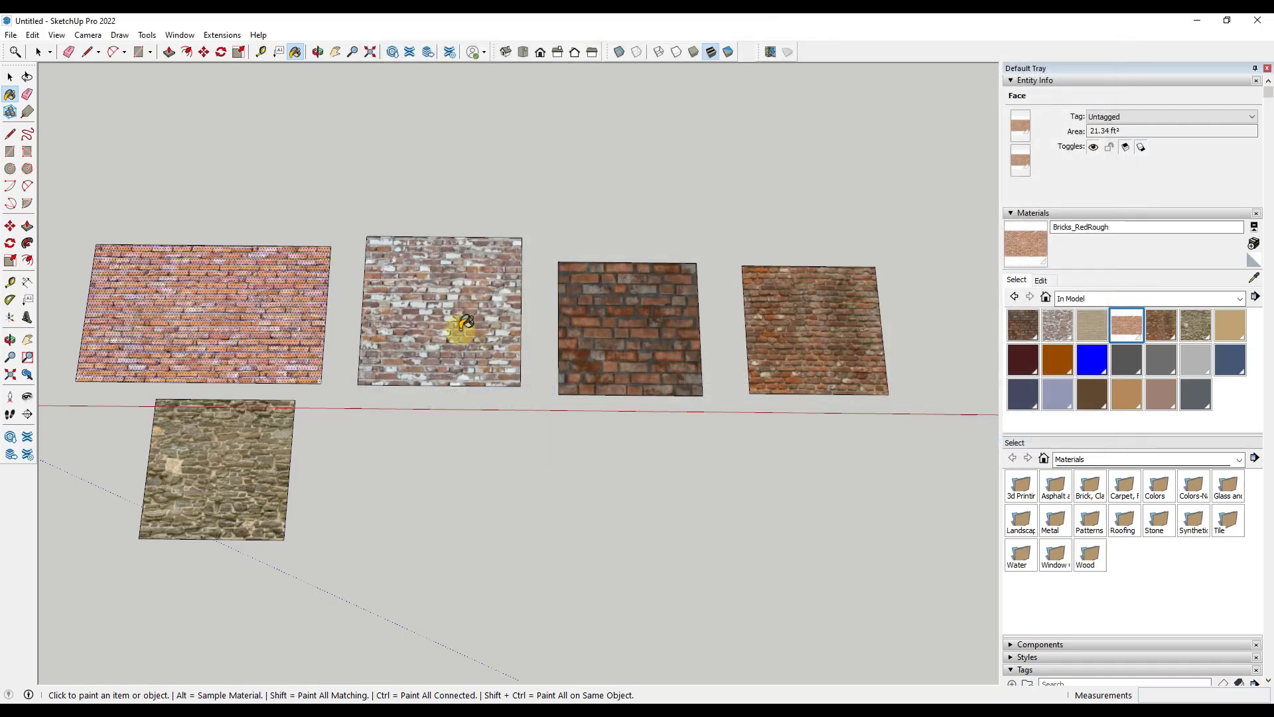
Start saving the Bricks_RedAndWhite material as a file.
{"action": "right_click", "coordinate": [1061, 325]}
{"action": "left_click", "coordinate": [1095, 344]}
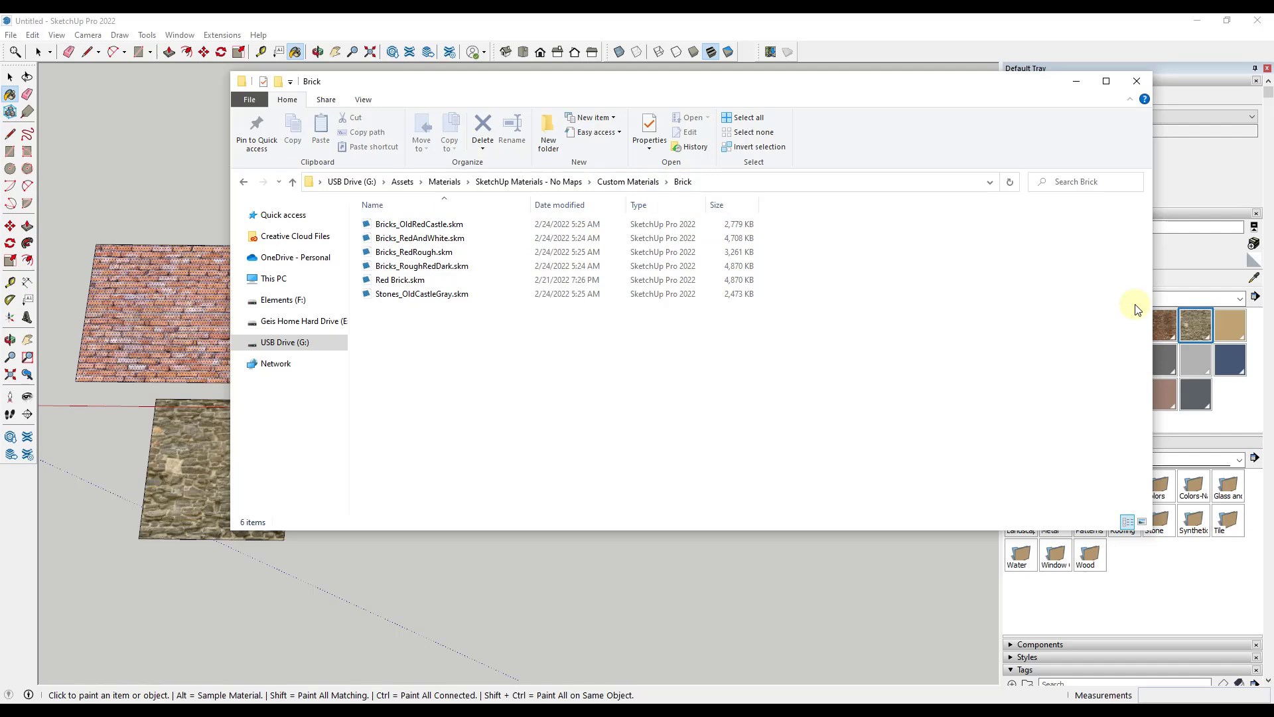
Open the Custom Materials > Brick folder as a material collection.
{"action": "left_click", "coordinate": [1193, 369]}
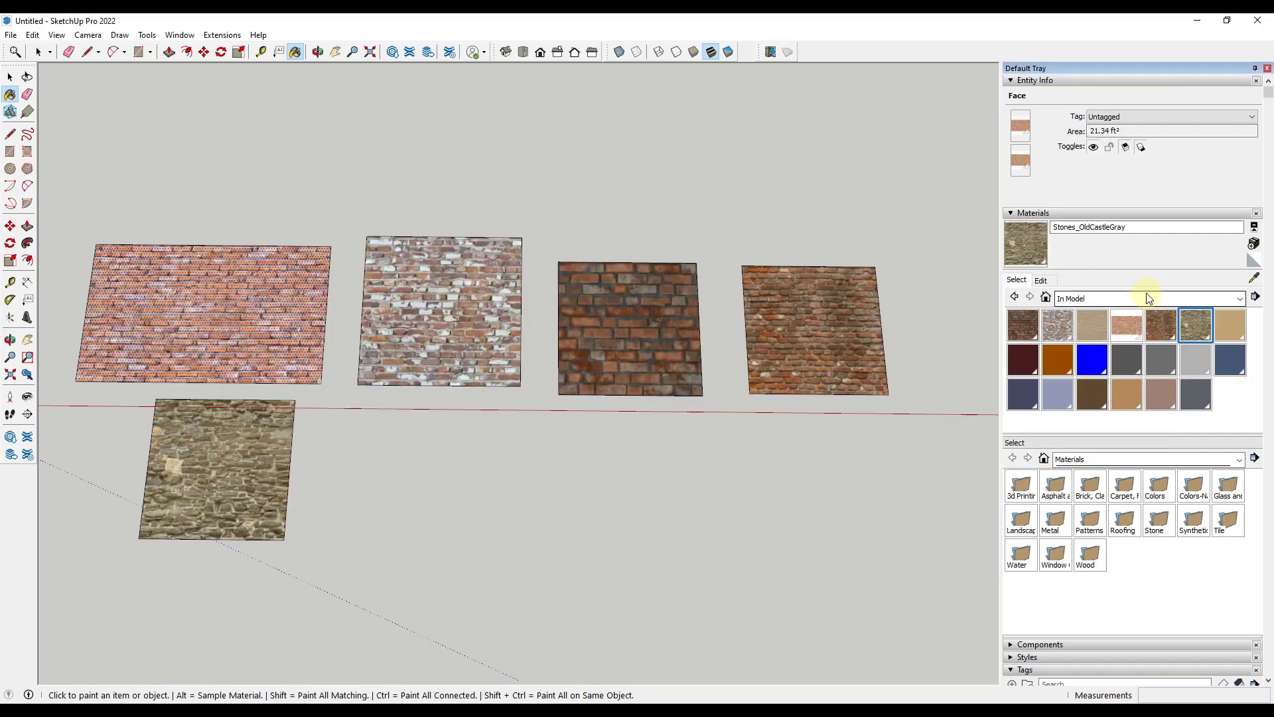
{"action": "left_click", "coordinate": [1256, 298]}
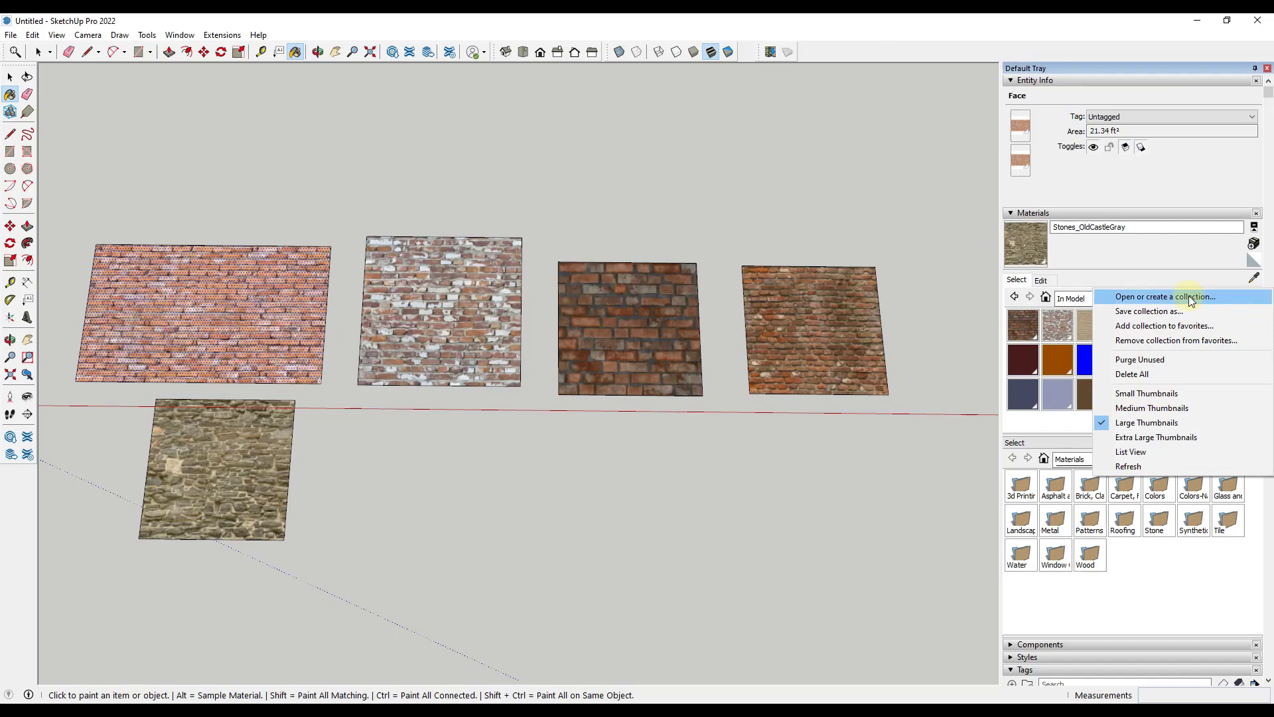
{"action": "left_click", "coordinate": [1151, 303]}
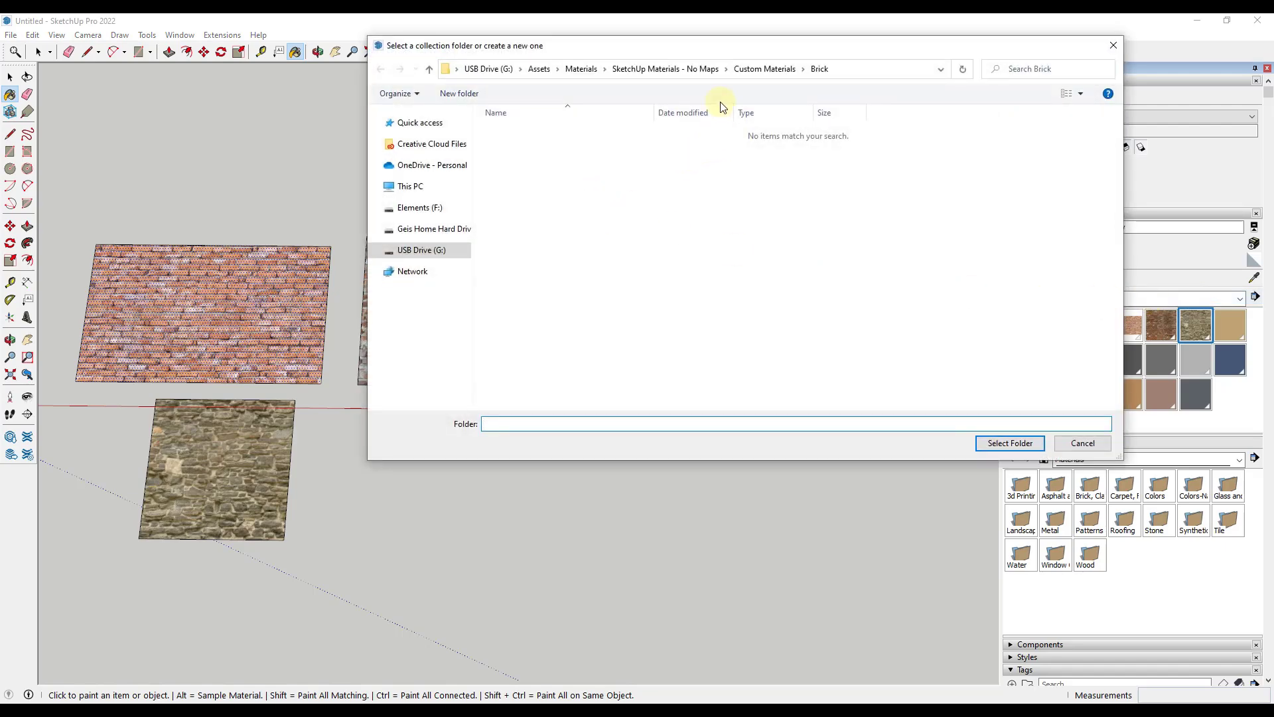
{"action": "left_click", "coordinate": [694, 70]}
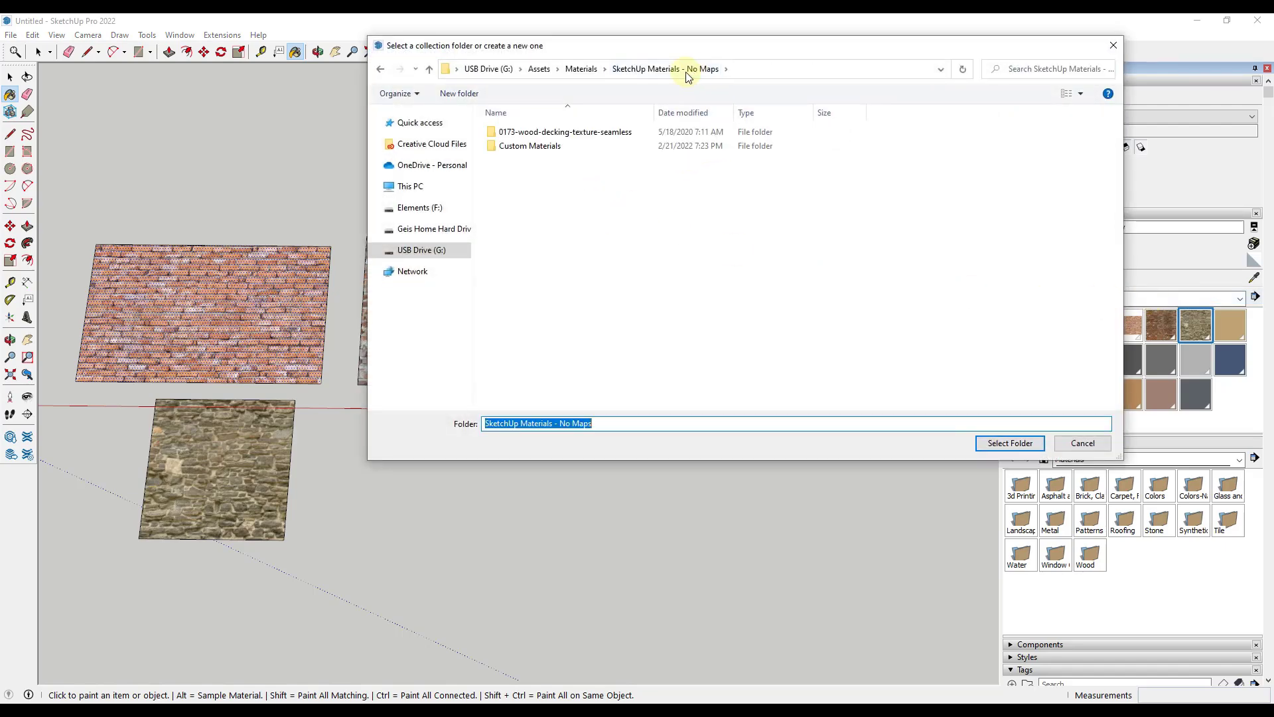
{"action": "double_click", "coordinate": [531, 147]}
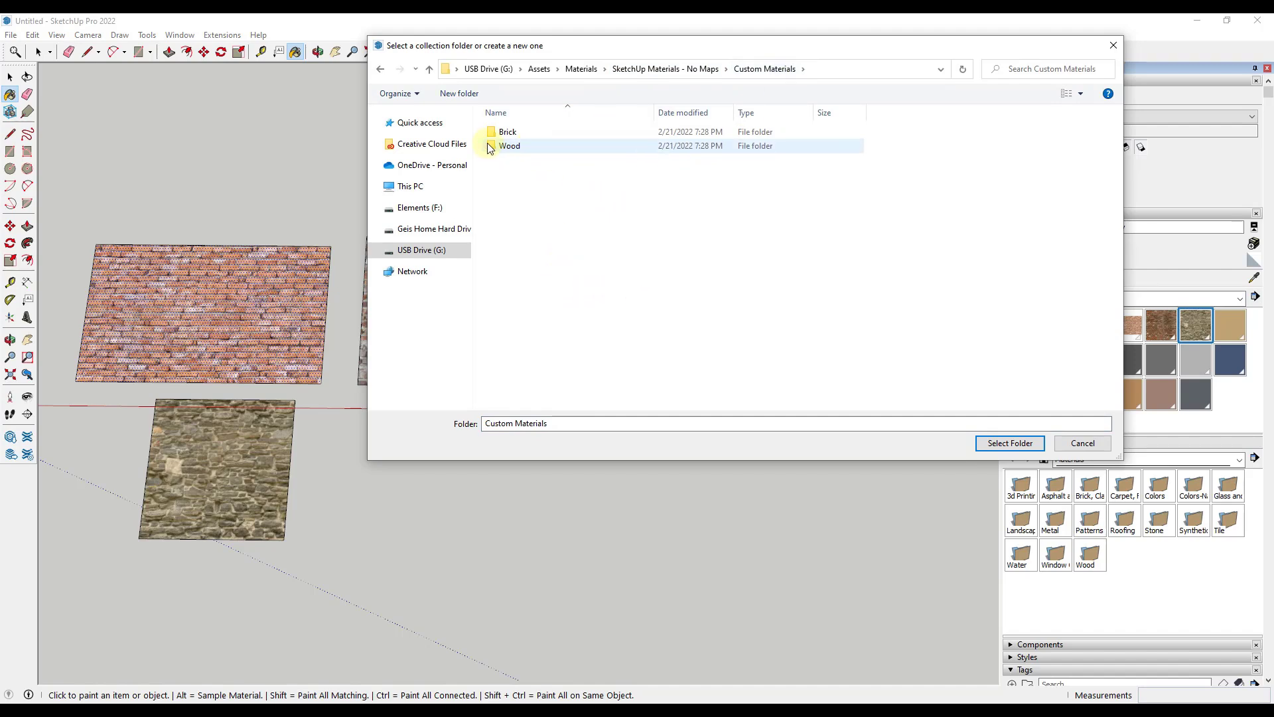
{"action": "double_click", "coordinate": [506, 132]}
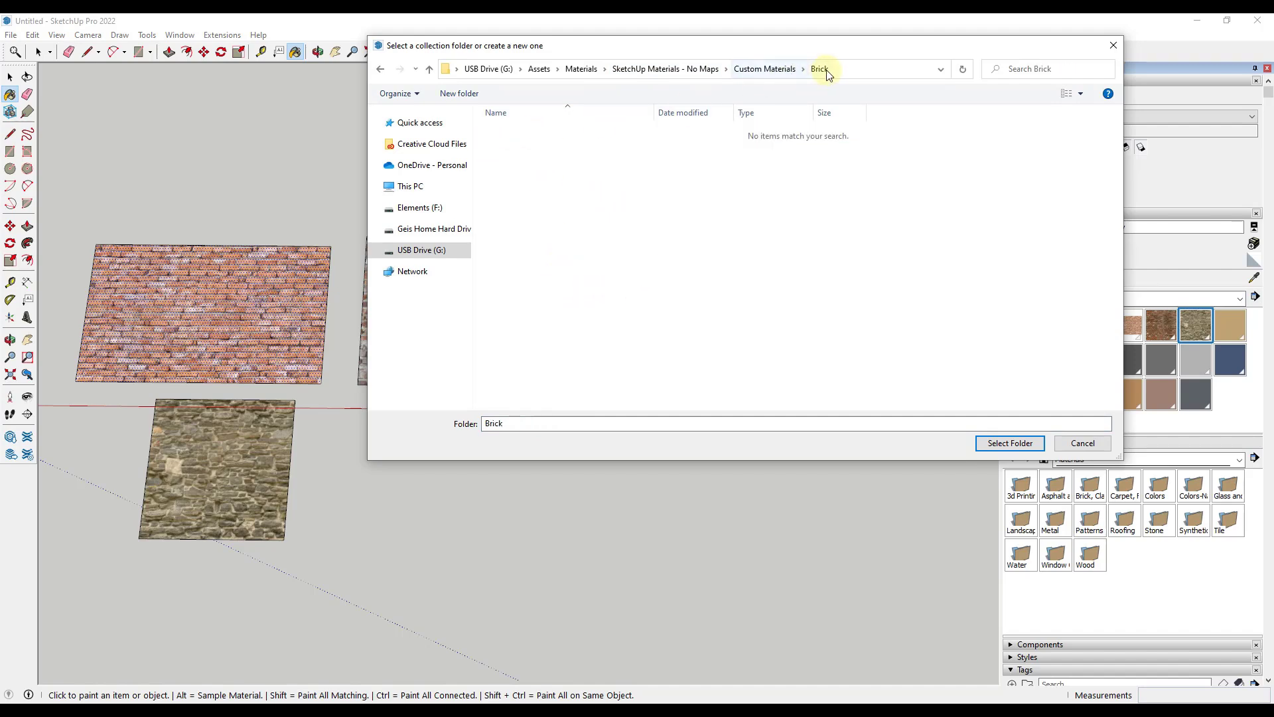
{"action": "left_click", "coordinate": [1013, 443]}
Choose the Brick collection in the dropdown and begin a rectangle beside the samples.
{"action": "left_click", "coordinate": [1142, 299]}
{"action": "scroll", "coordinate": [1120, 394], "scroll_direction": "up", "scroll_amount": 2}
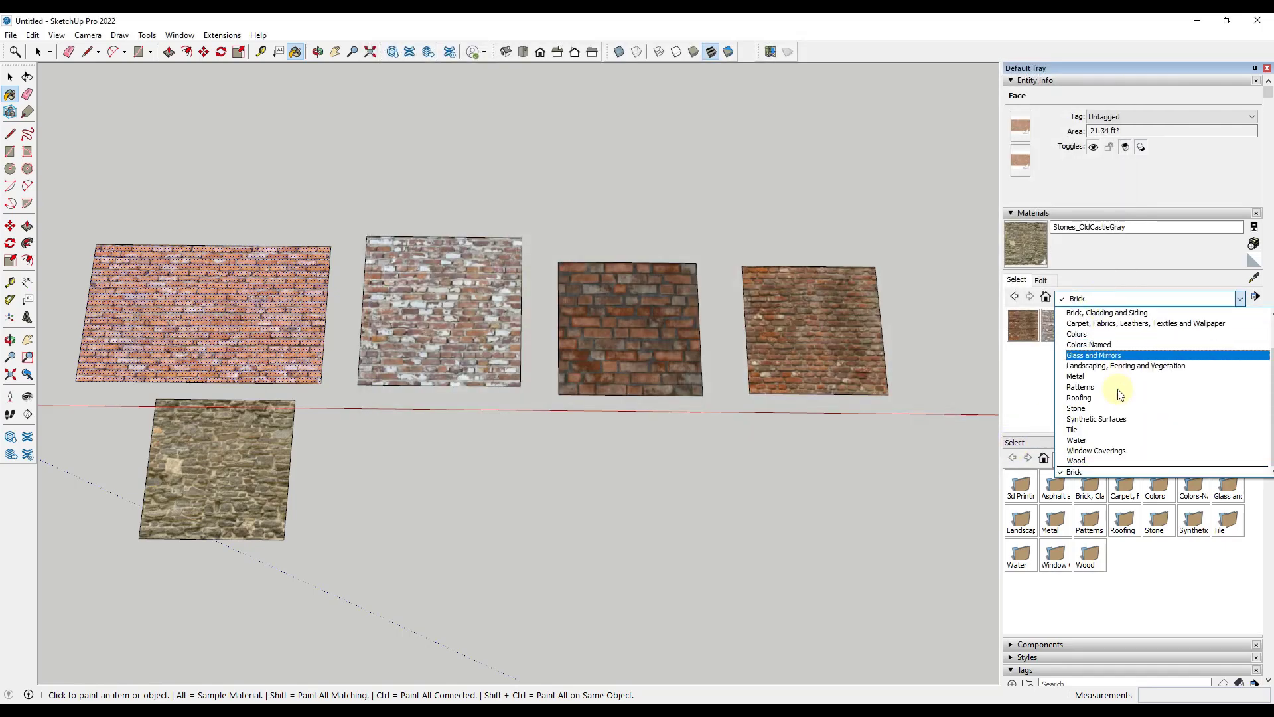
{"action": "scroll", "coordinate": [1085, 342], "scroll_direction": "up", "scroll_amount": 1}
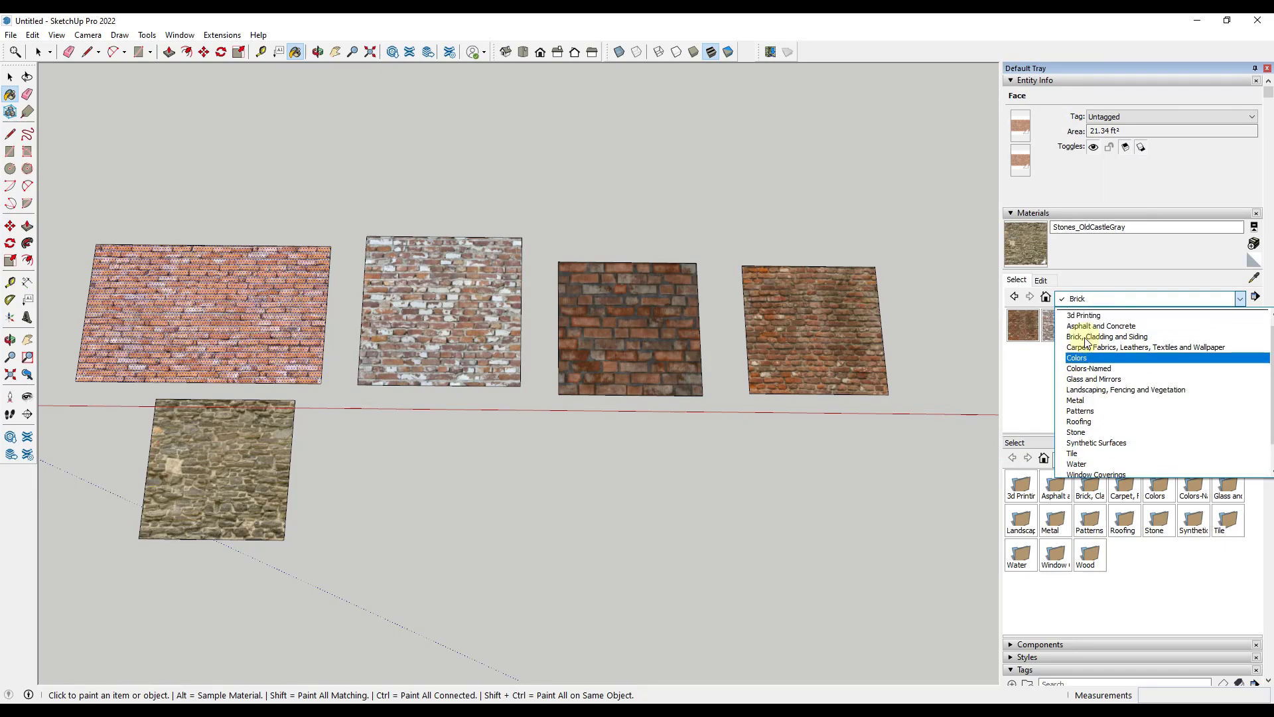
{"action": "scroll", "coordinate": [1086, 342], "scroll_direction": "down", "scroll_amount": 2}
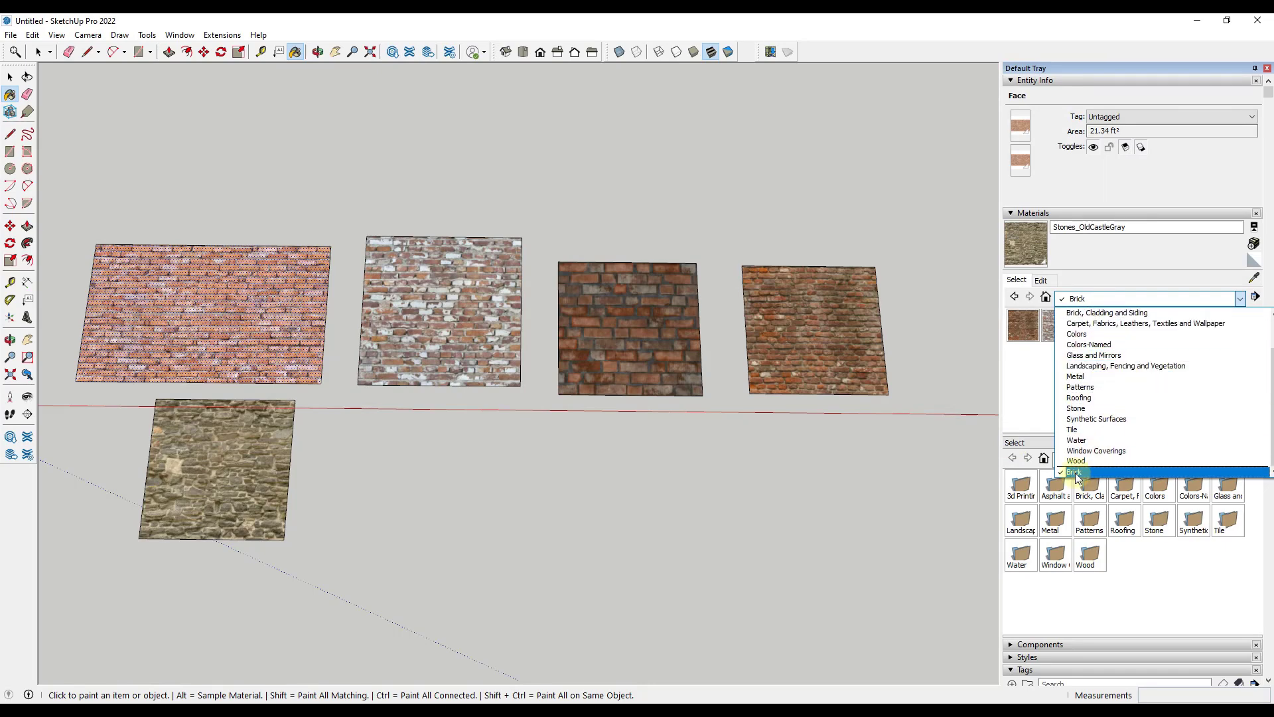
{"action": "left_click", "coordinate": [1021, 383]}
{"action": "scroll", "coordinate": [730, 372], "scroll_direction": "down", "scroll_amount": 5}
{"action": "middle_click_drag", "start_coordinate": [730, 372], "coordinate": [542, 370]}
{"action": "key", "text": "r"}
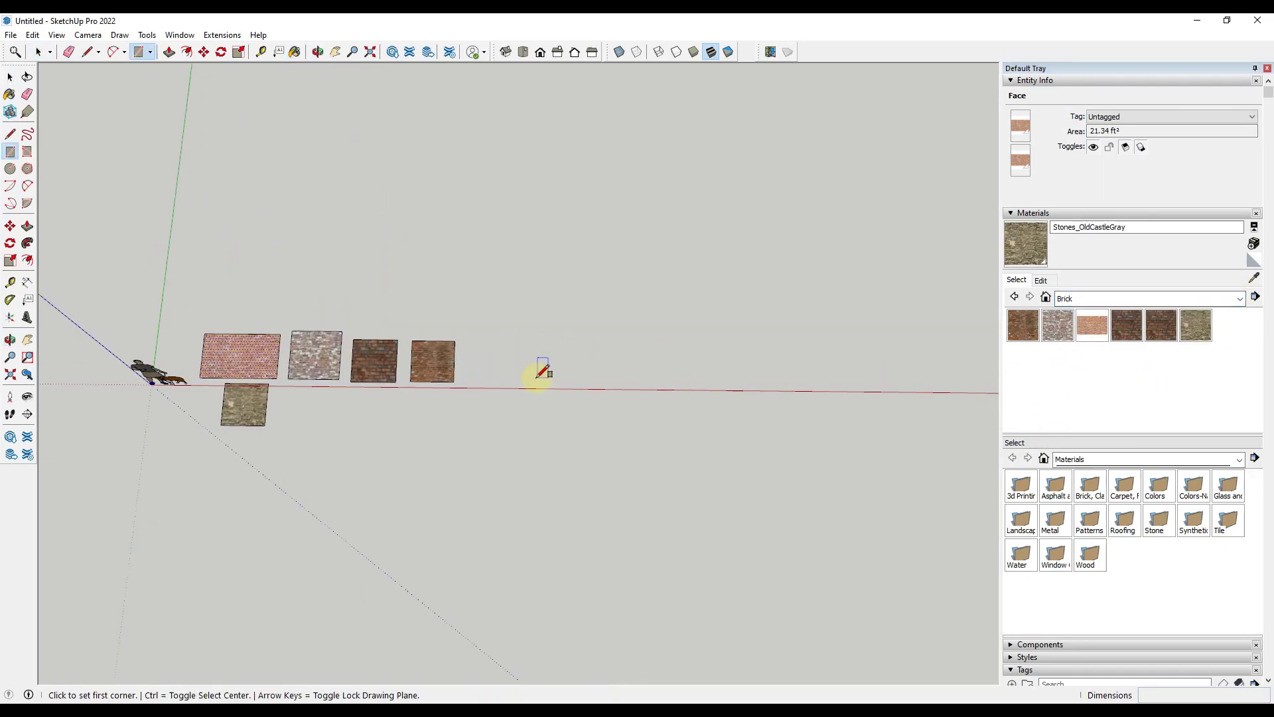
{"action": "left_click", "coordinate": [535, 377]}
Finish the rectangle and test-paint it with brown brick, Bricks_RedAndWhite, Bricks_RedRough and Red Brick.
{"action": "left_click", "coordinate": [728, 303]}
{"action": "key", "text": "space"}
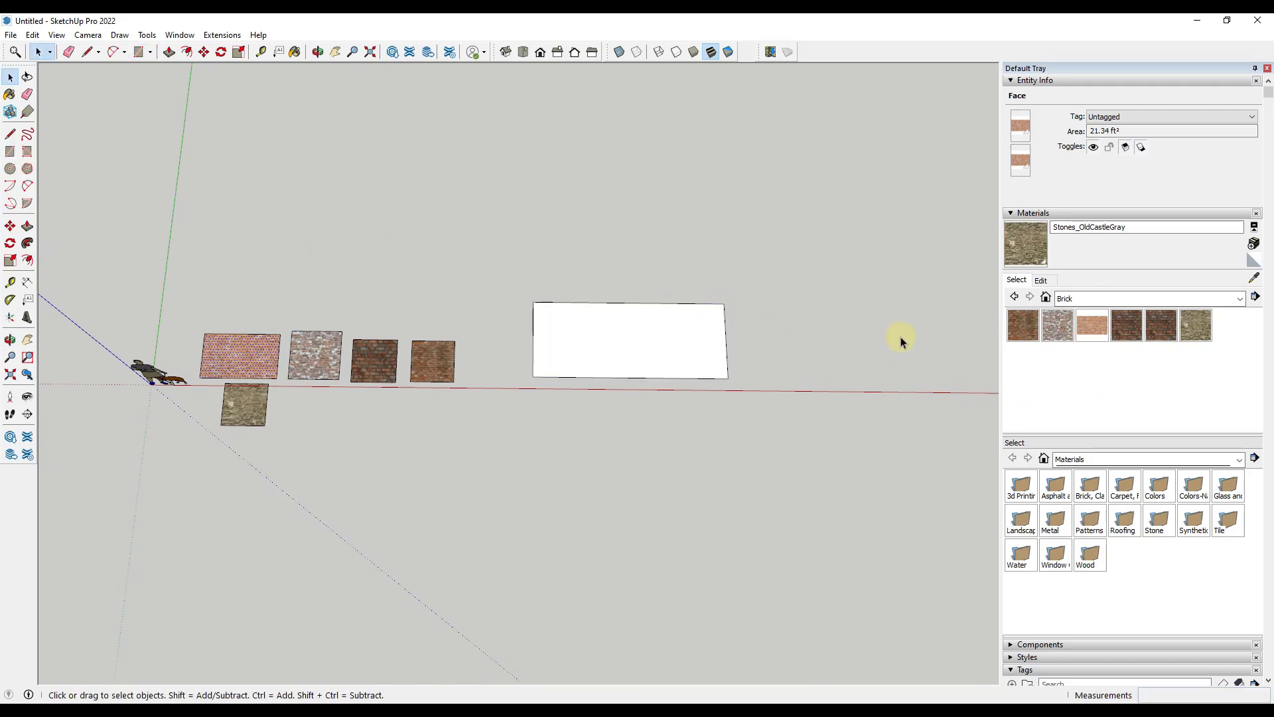
{"action": "left_click", "coordinate": [1014, 324]}
{"action": "left_click", "coordinate": [665, 349]}
{"action": "left_click", "coordinate": [1058, 325]}
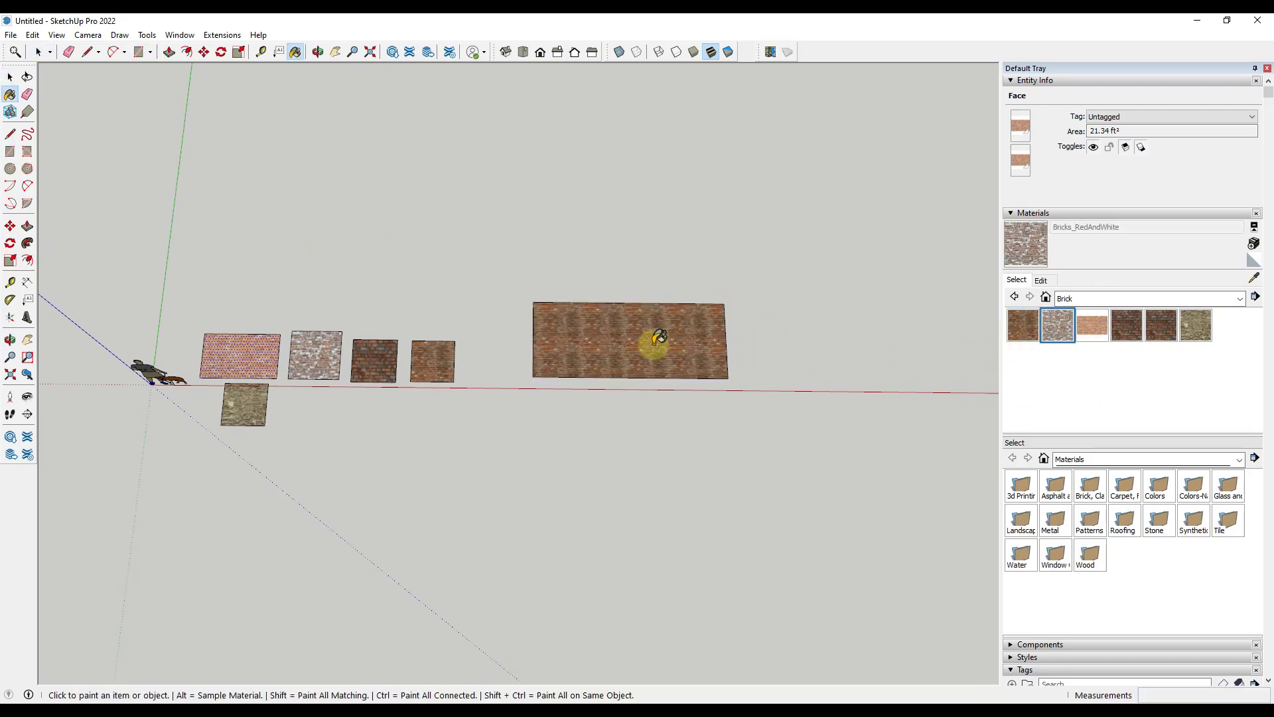
{"action": "left_click", "coordinate": [659, 339]}
{"action": "left_click", "coordinate": [1090, 325]}
{"action": "left_click", "coordinate": [609, 332]}
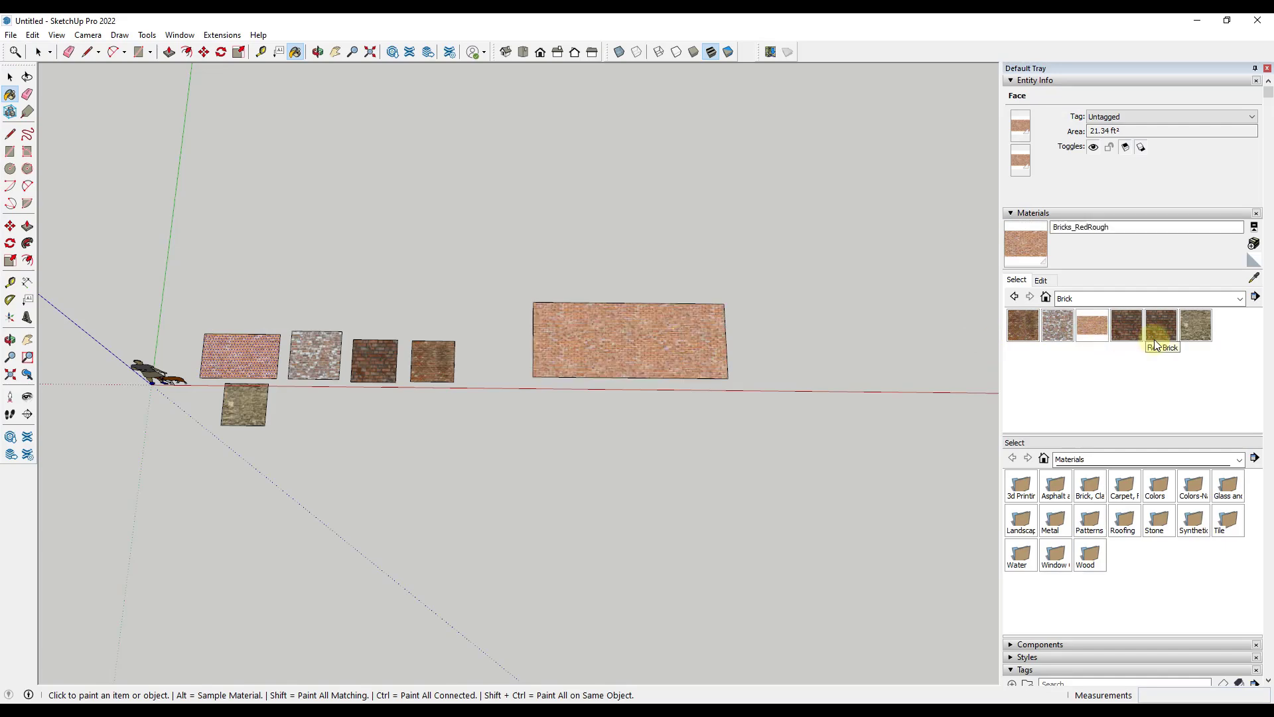
{"action": "left_click", "coordinate": [1158, 332]}
{"action": "left_click", "coordinate": [596, 335]}
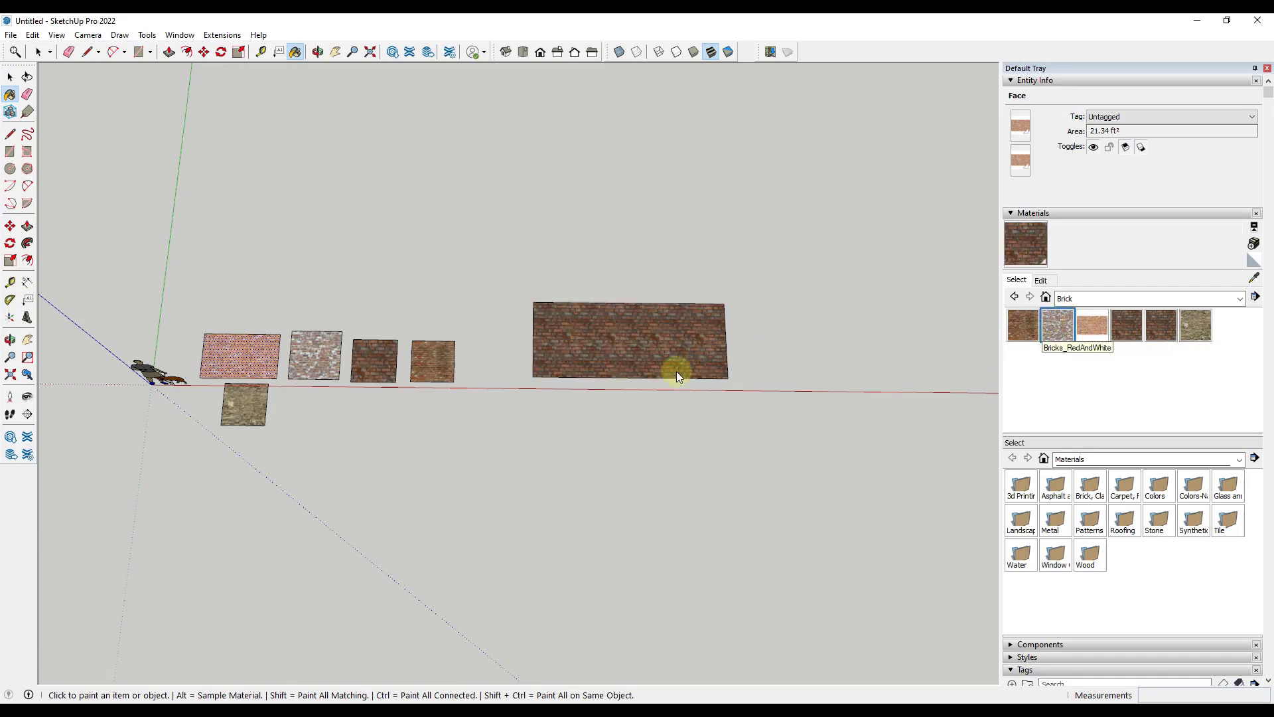
Repaint the rectangle with Bricks_RedAndWhite, then Red Brick.
{"action": "left_click", "coordinate": [617, 344]}
{"action": "scroll", "coordinate": [597, 332], "scroll_direction": "up", "scroll_amount": 6}
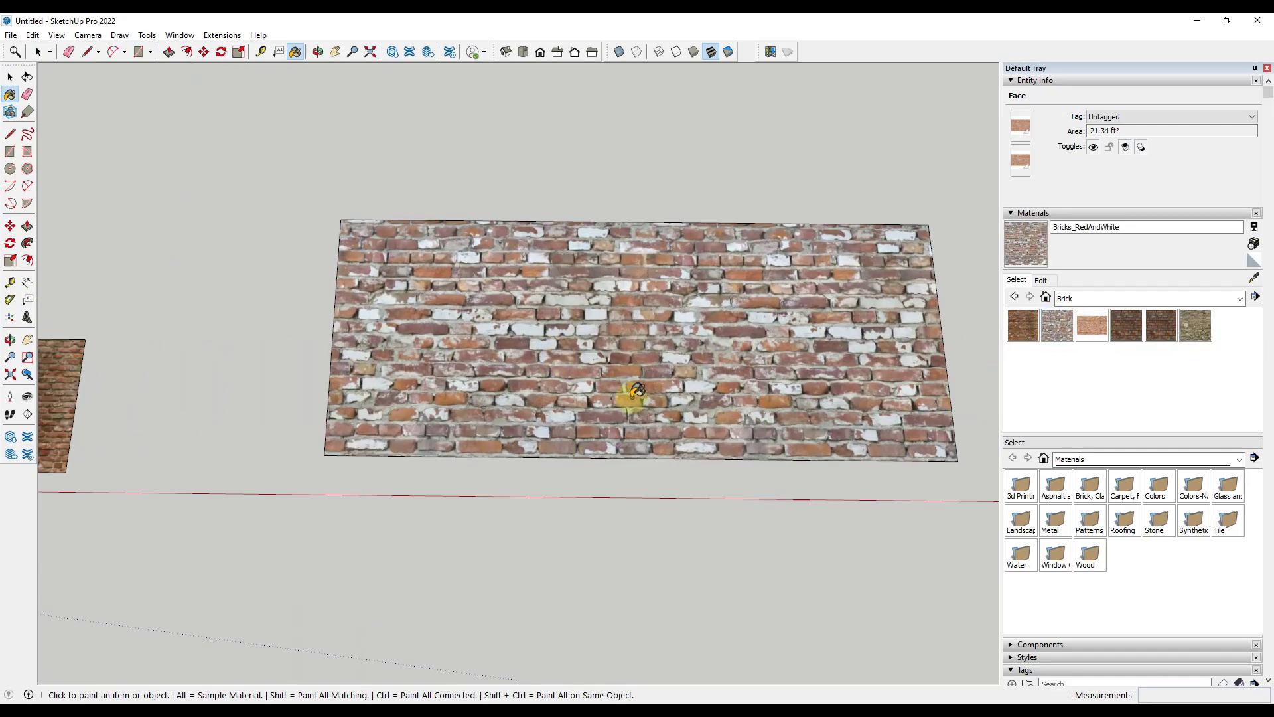
{"action": "scroll", "coordinate": [636, 391], "scroll_direction": "down", "scroll_amount": 5}
{"action": "left_click", "coordinate": [1163, 325]}
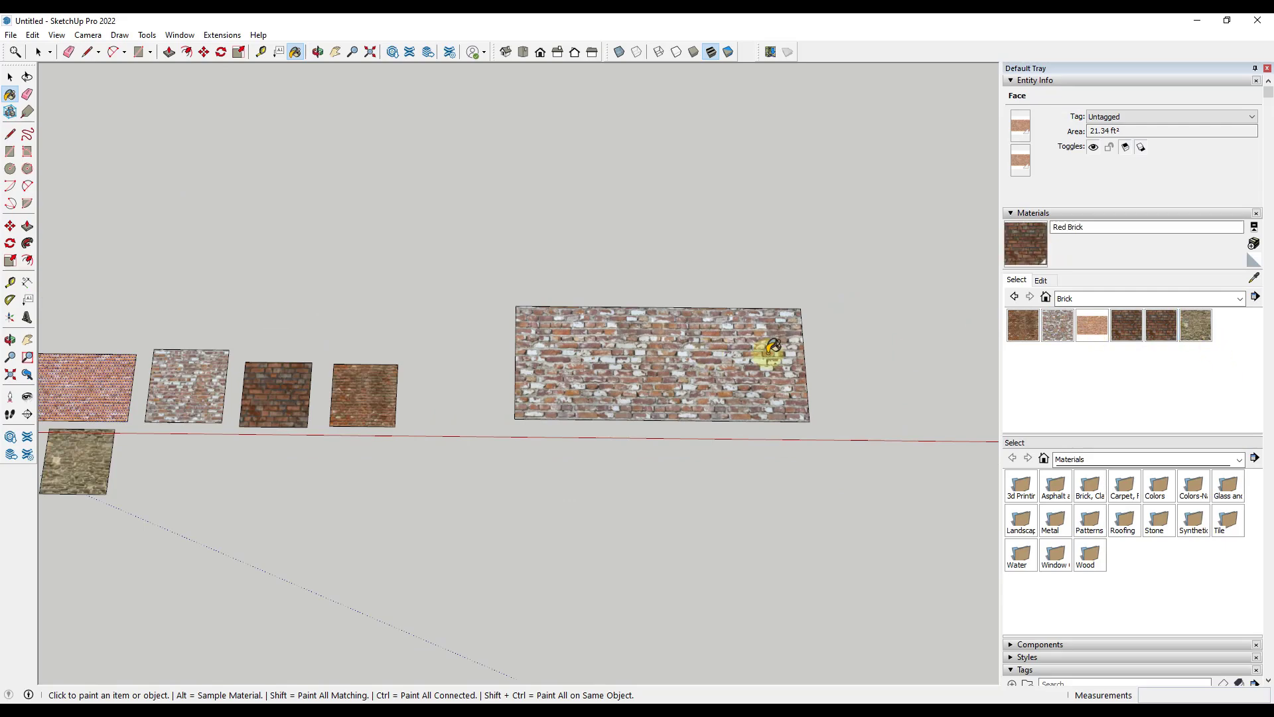
{"action": "left_click", "coordinate": [770, 350]}
Paint the rectangle with Stones_OldCastleGray and tilt the view to inspect it.
{"action": "left_click", "coordinate": [1196, 325]}
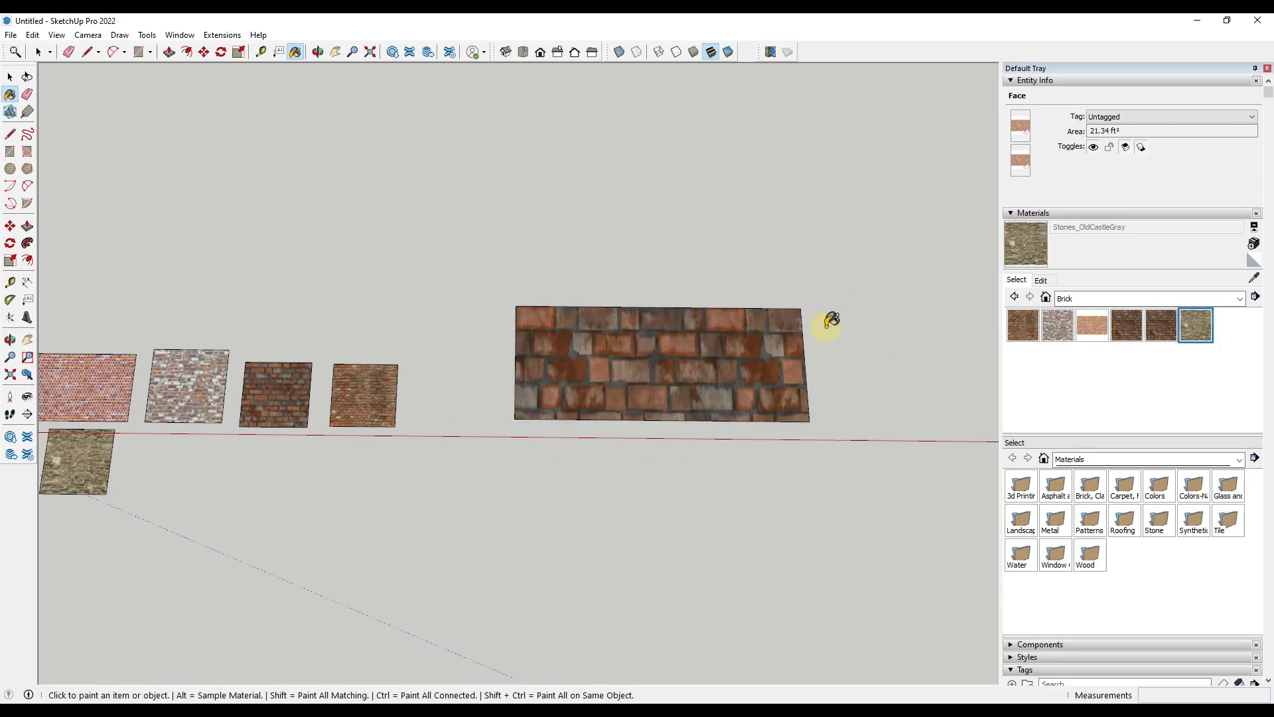
{"action": "left_click", "coordinate": [717, 352]}
{"action": "scroll", "coordinate": [691, 407], "scroll_direction": "up", "scroll_amount": 4}
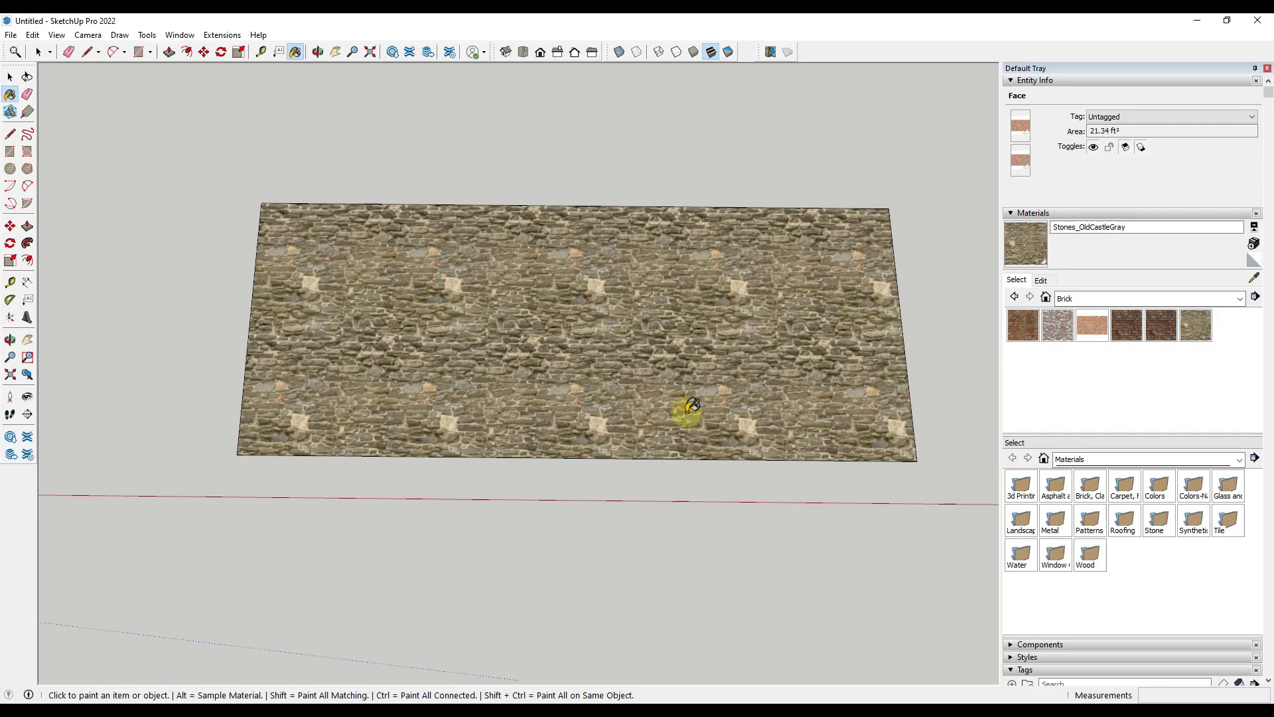
{"action": "middle_click_drag", "start_coordinate": [691, 407], "coordinate": [583, 321]}
{"action": "scroll", "coordinate": [607, 431], "scroll_direction": "up", "scroll_amount": 6}
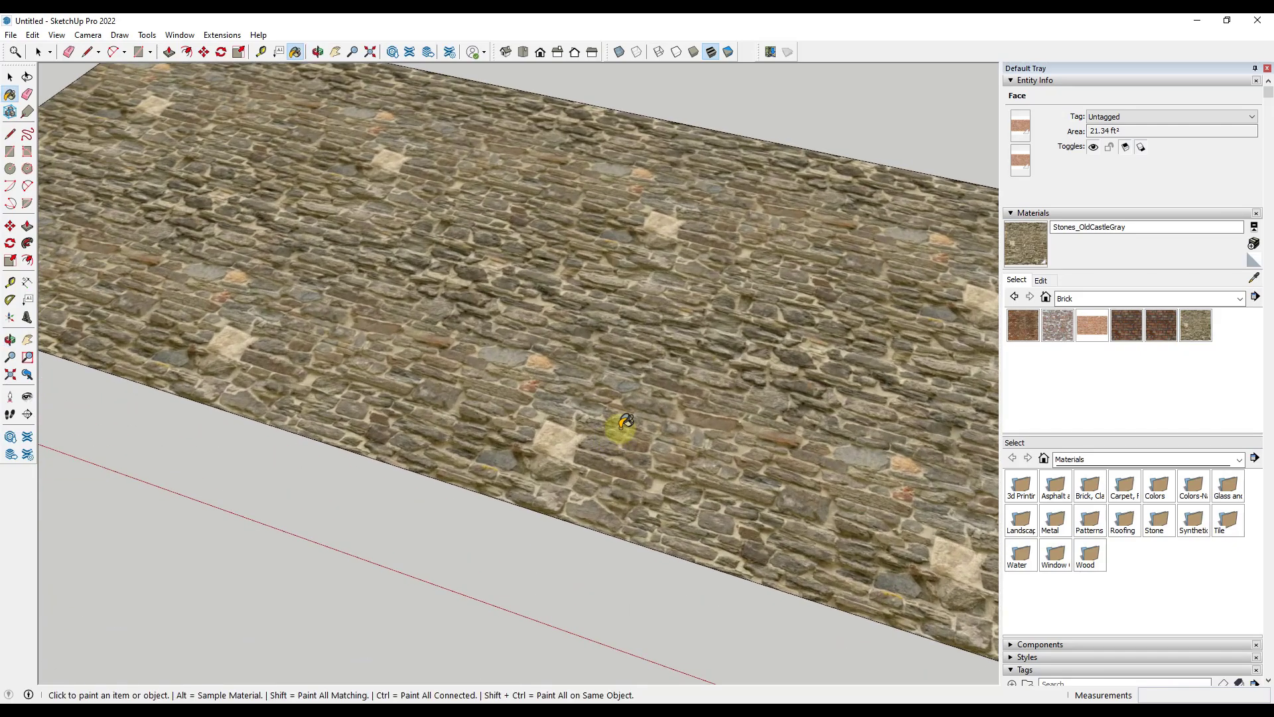
{"action": "scroll", "coordinate": [624, 425], "scroll_direction": "down", "scroll_amount": 5}
{"action": "key", "text": "space"}
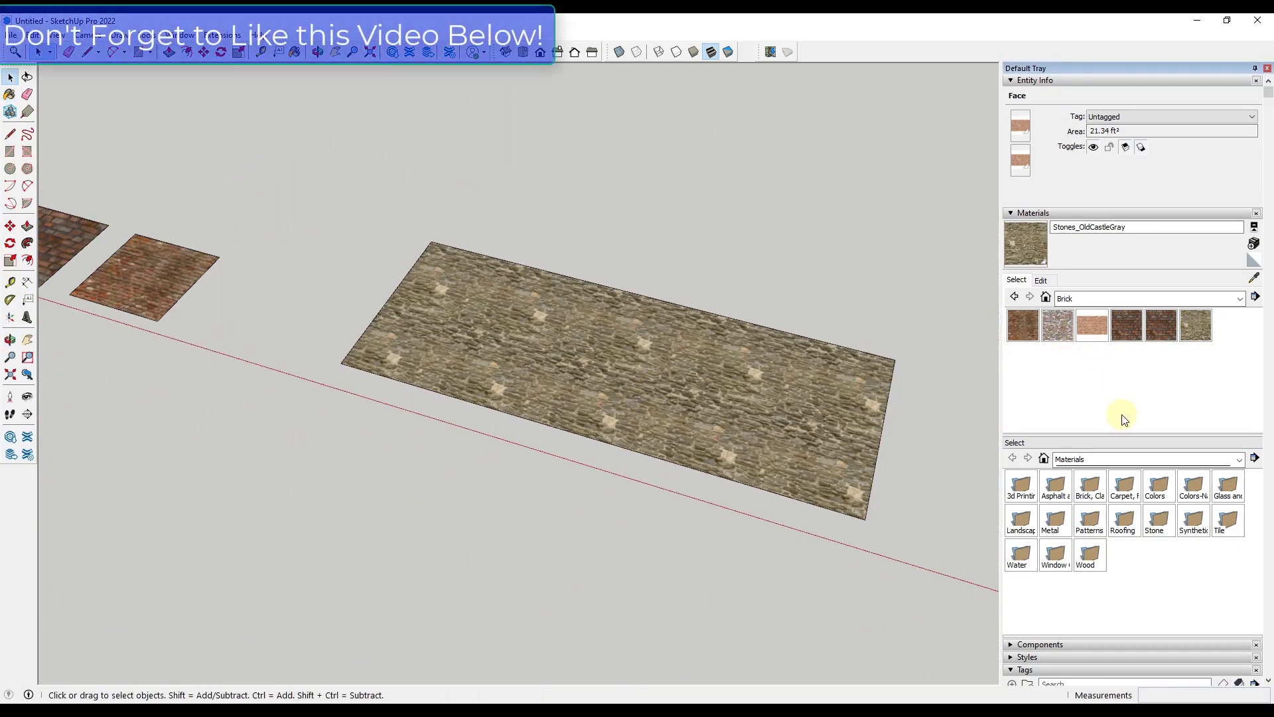
Show the secondary selection pane and set the top pane to In Model.
{"action": "left_click", "coordinate": [1255, 229]}
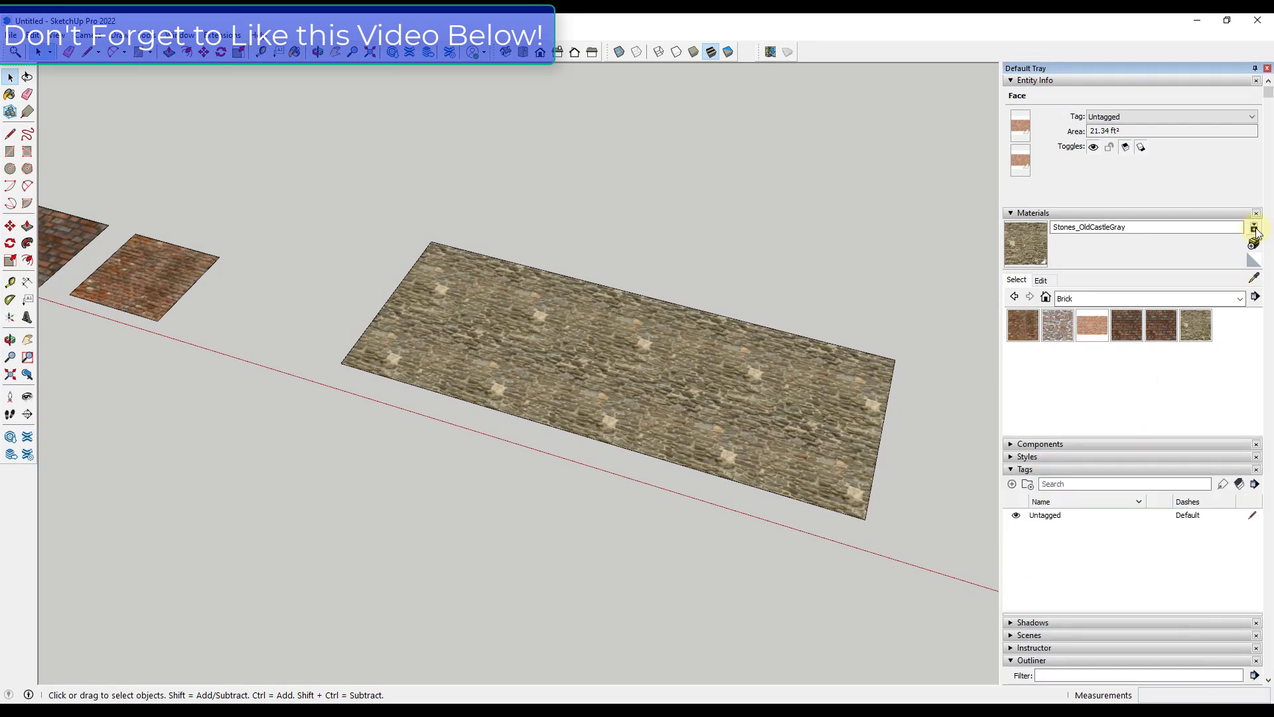
{"action": "left_click", "coordinate": [1255, 229]}
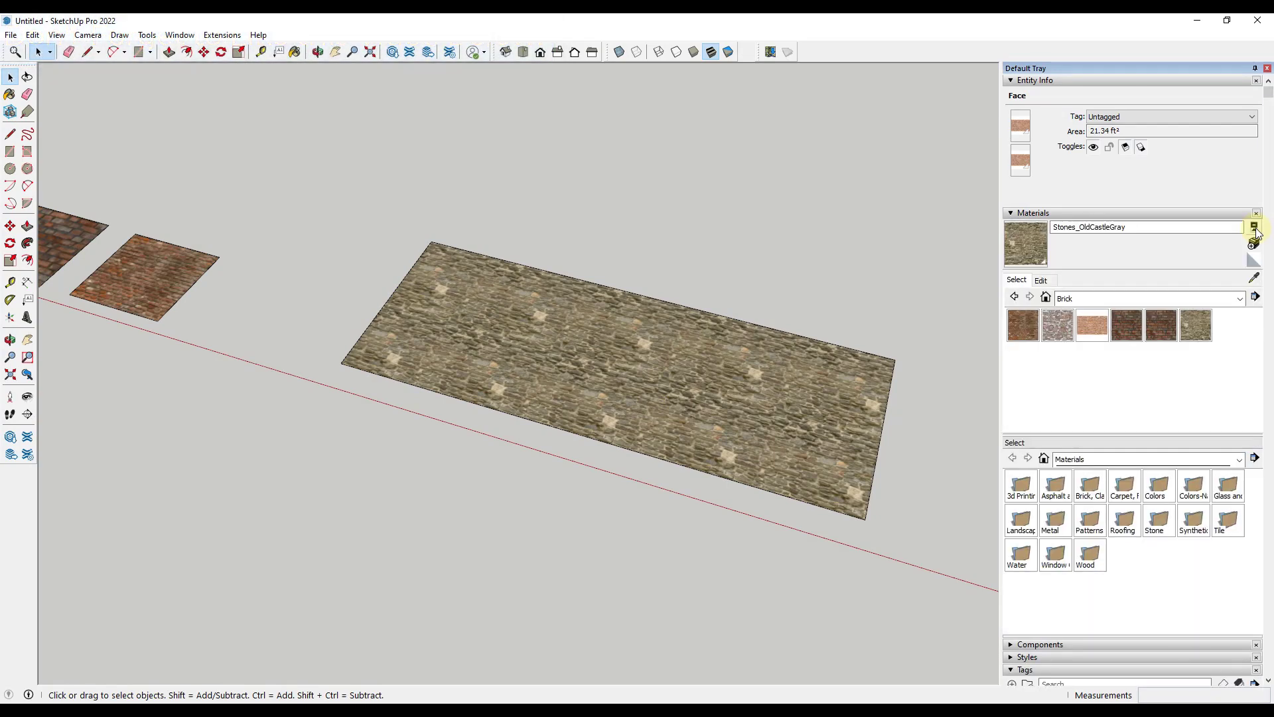
{"action": "left_click", "coordinate": [1255, 228]}
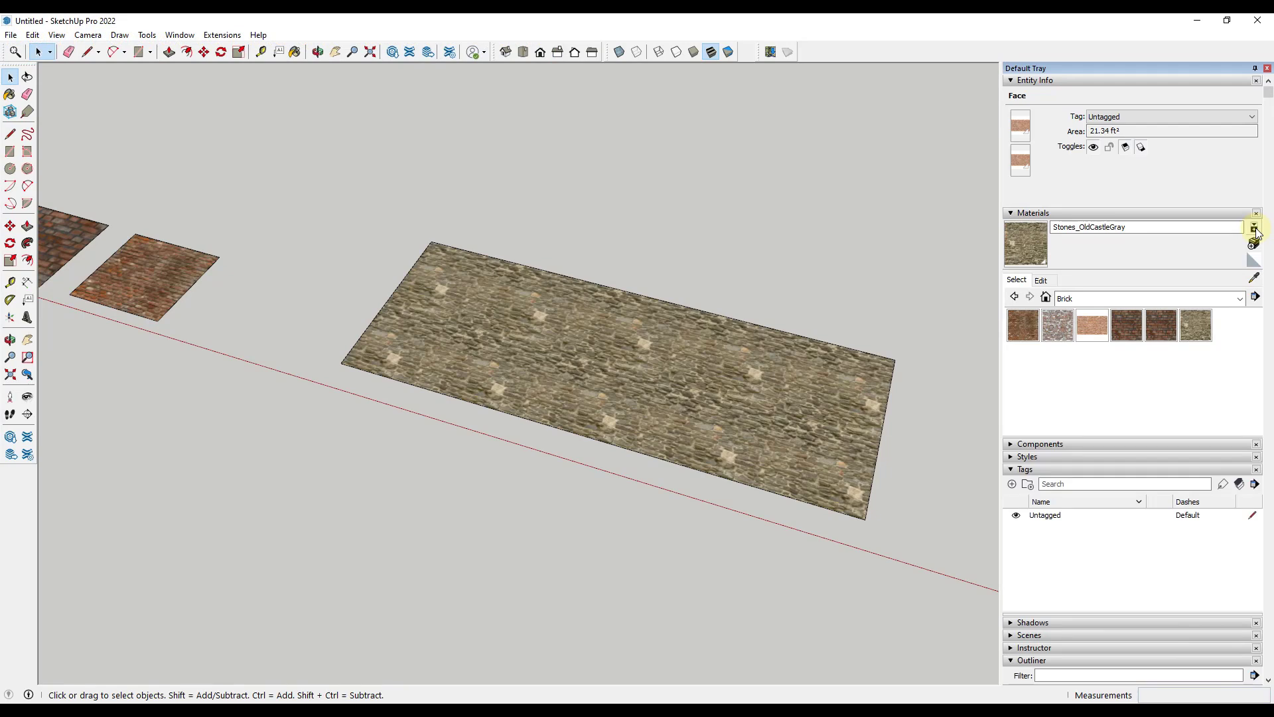
{"action": "left_click", "coordinate": [1256, 228]}
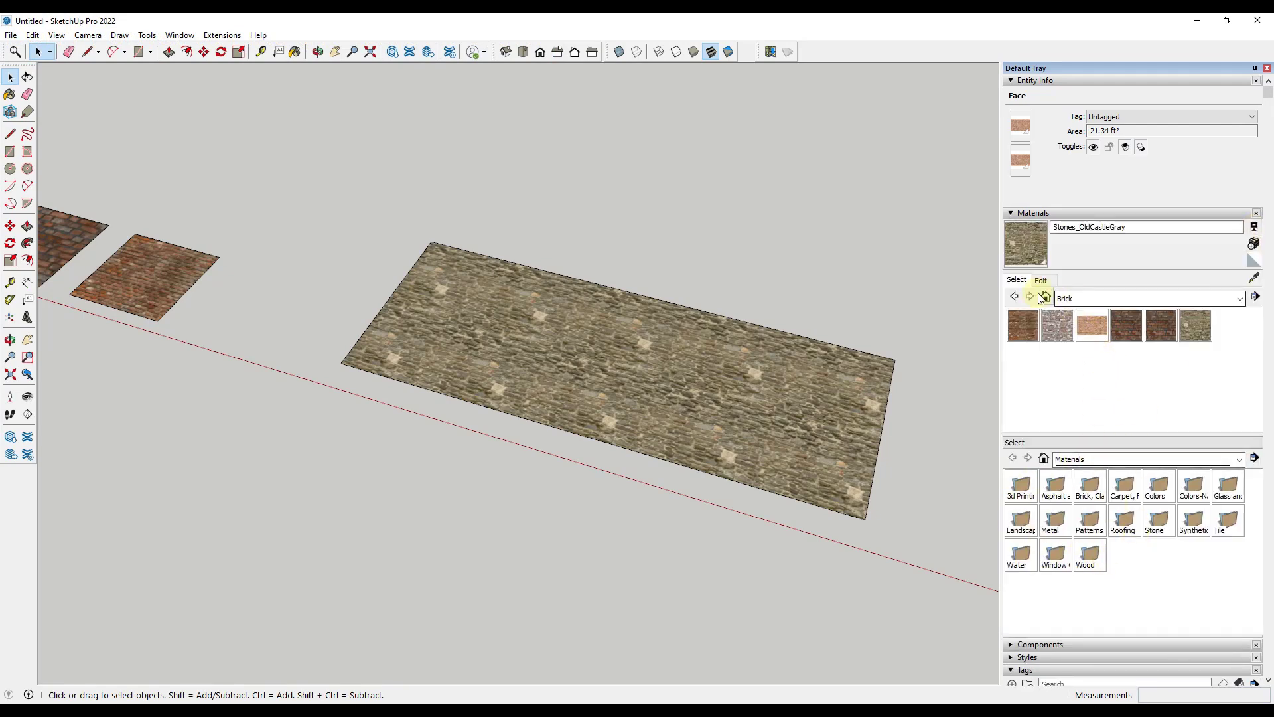
{"action": "left_click", "coordinate": [1096, 298]}
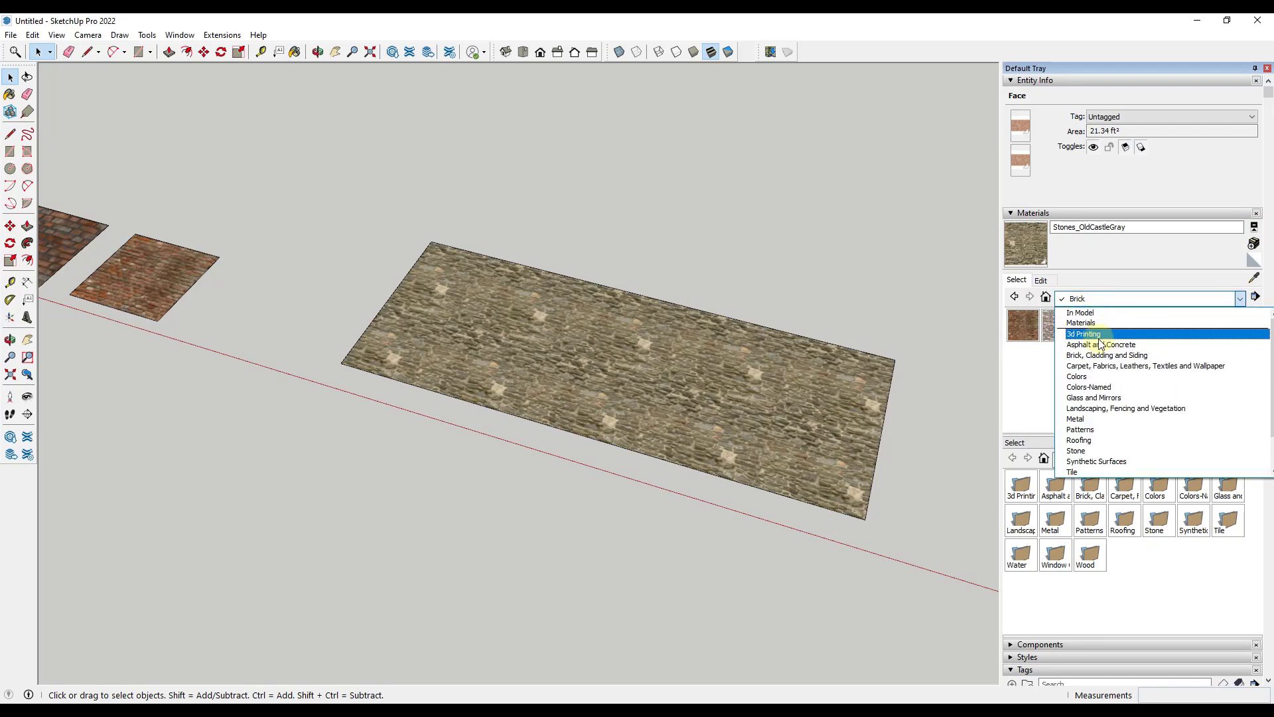
{"action": "left_click", "coordinate": [1090, 317]}
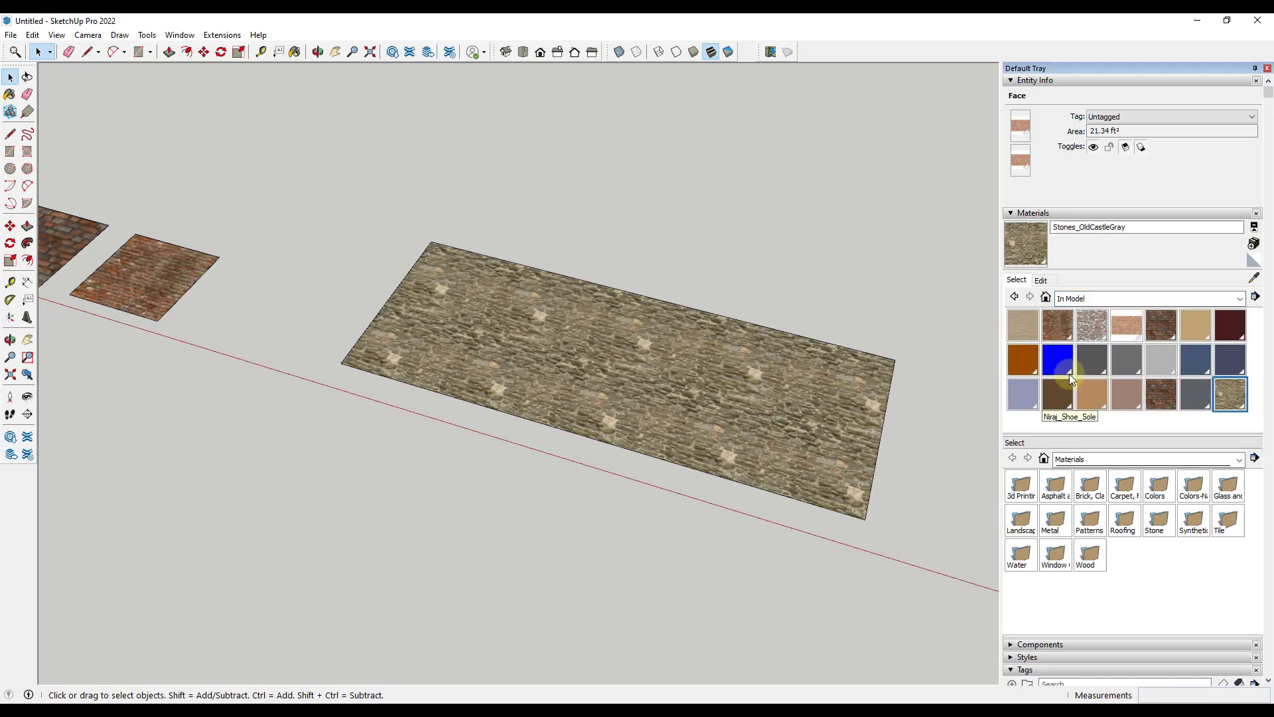
Load the Brick folder as the lower pane's collection.
{"action": "left_click", "coordinate": [1100, 461]}
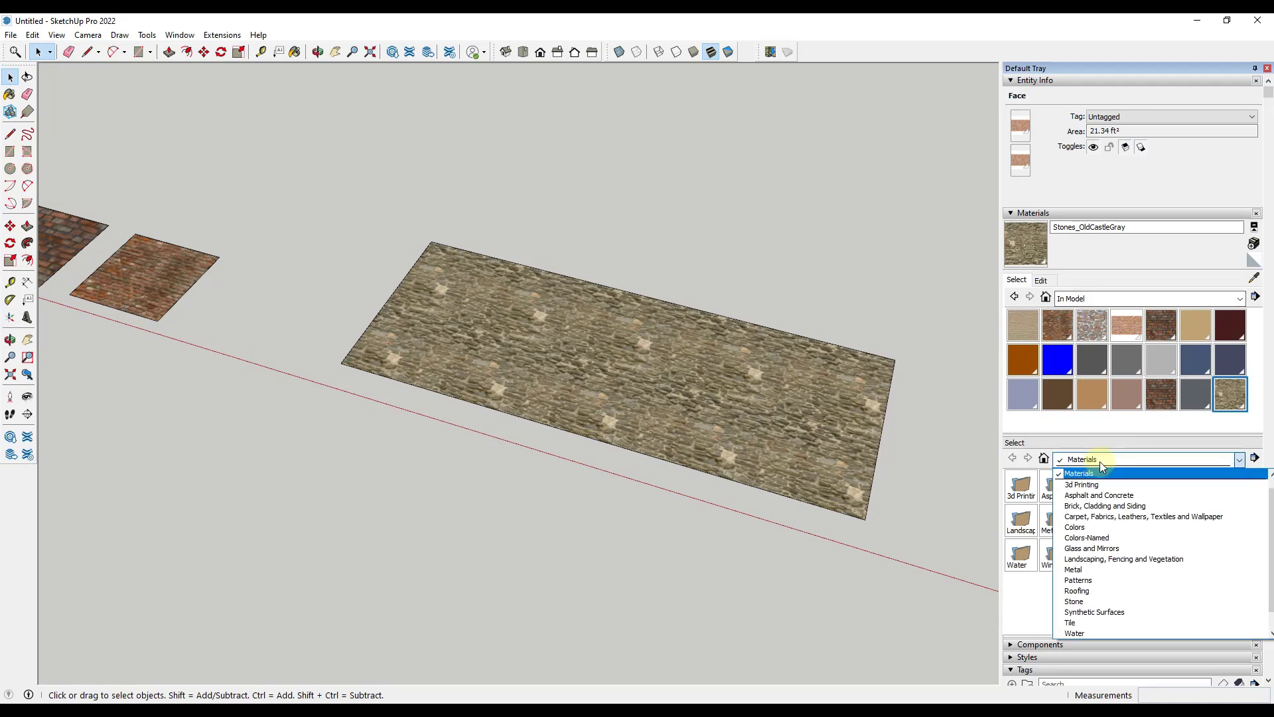
{"action": "scroll", "coordinate": [1128, 545], "scroll_direction": "up", "scroll_amount": 1}
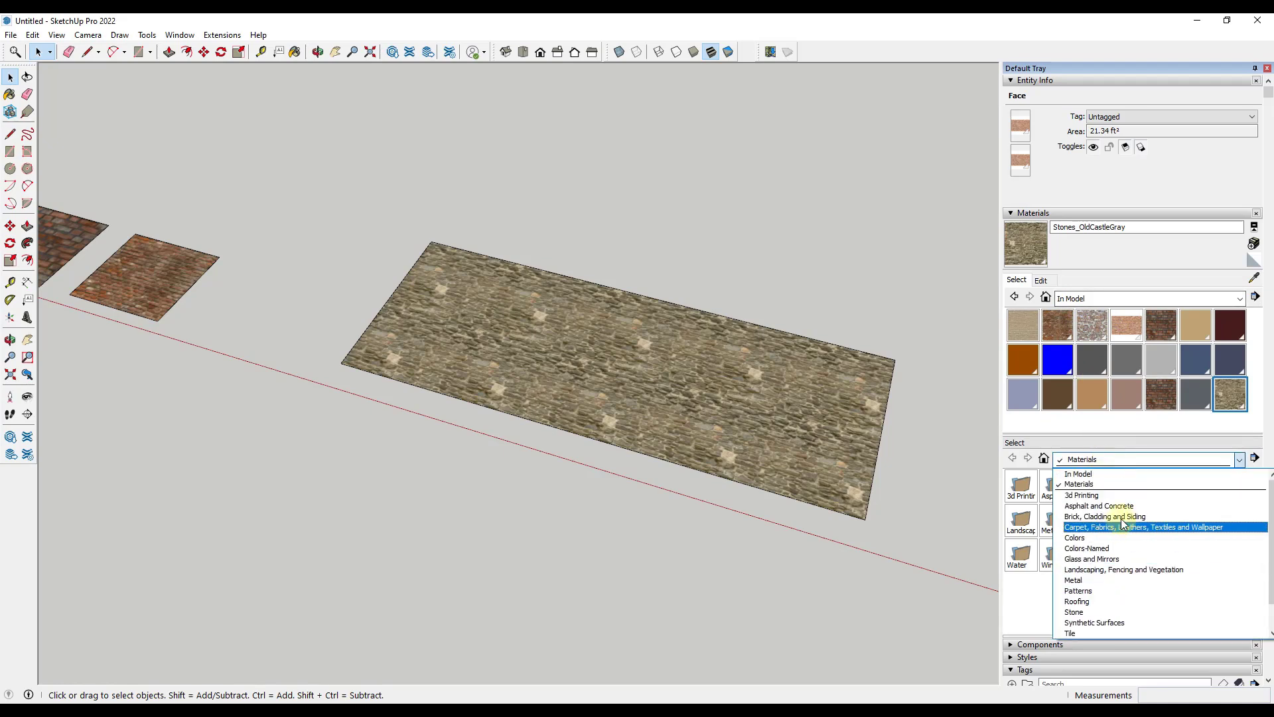
{"action": "left_click", "coordinate": [1222, 458]}
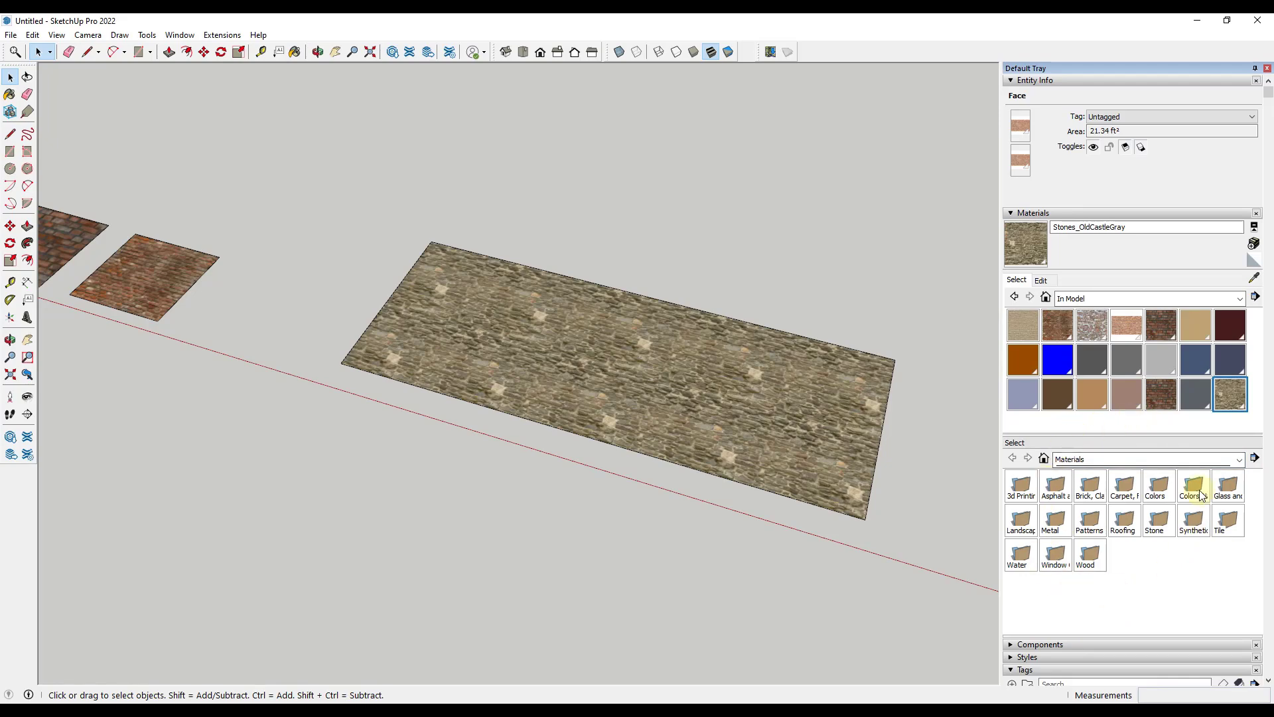
{"action": "left_click", "coordinate": [1255, 459]}
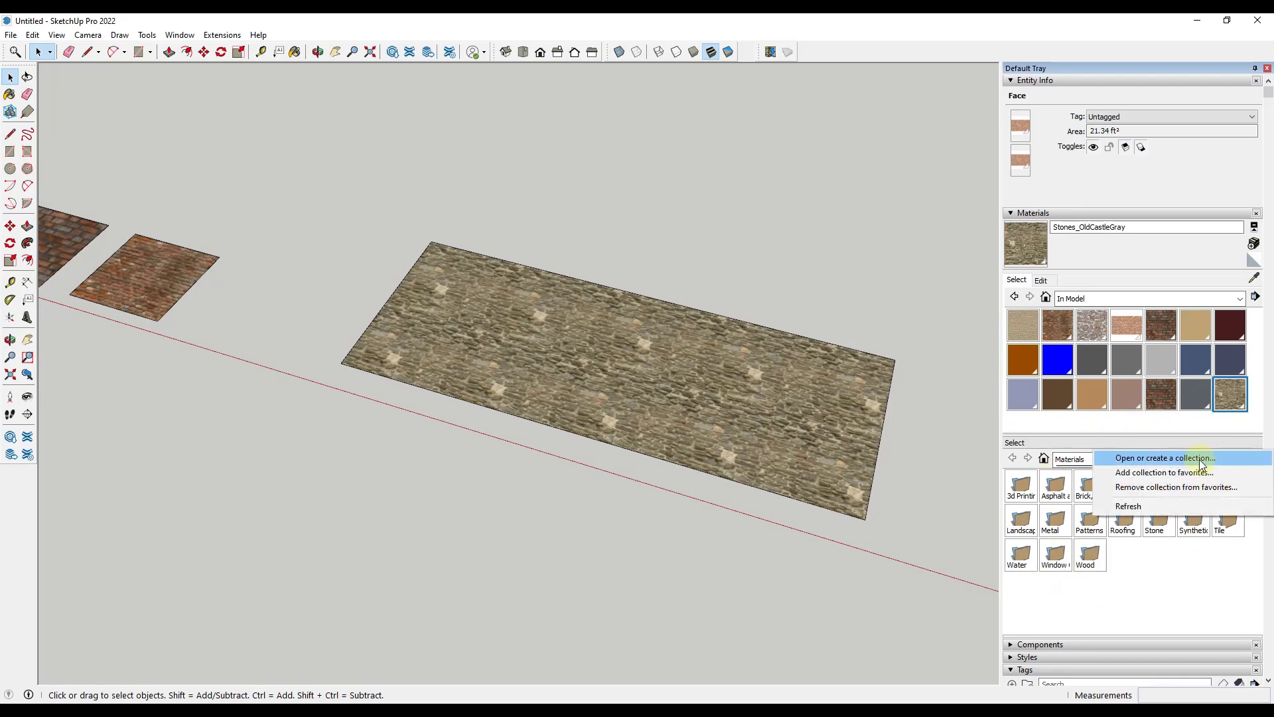
{"action": "left_click", "coordinate": [1171, 458]}
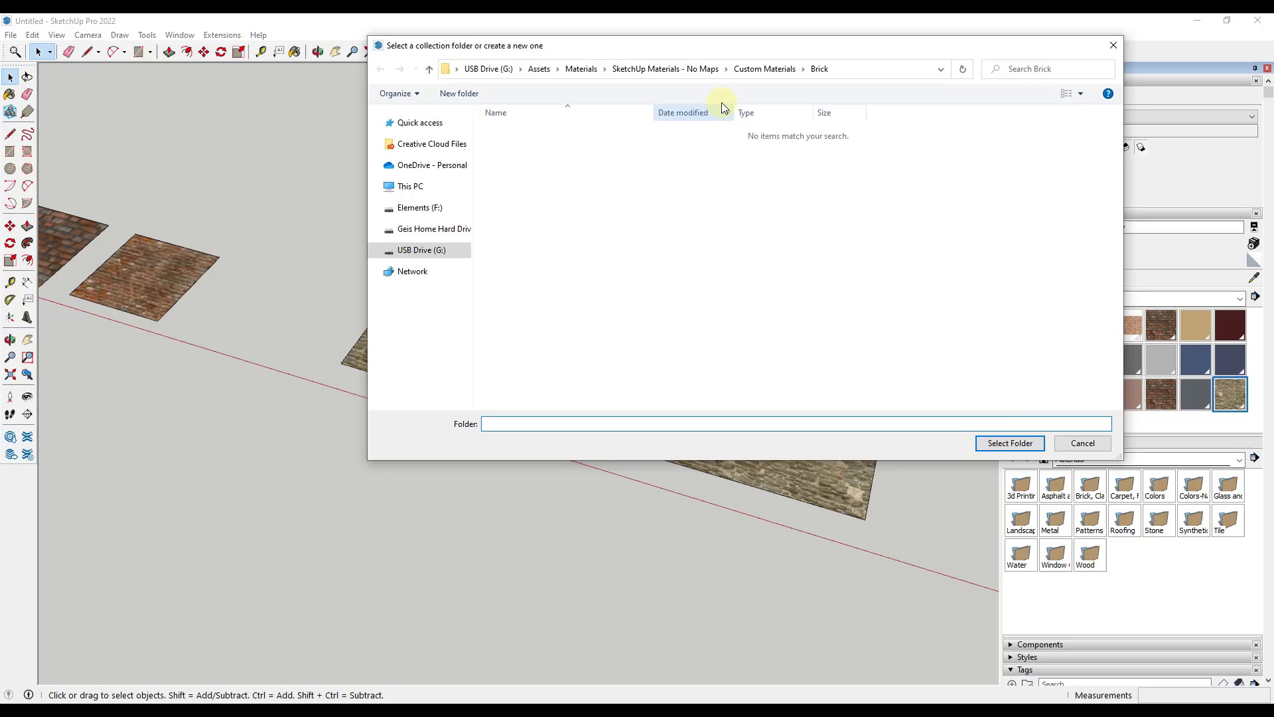
{"action": "left_click", "coordinate": [1008, 439]}
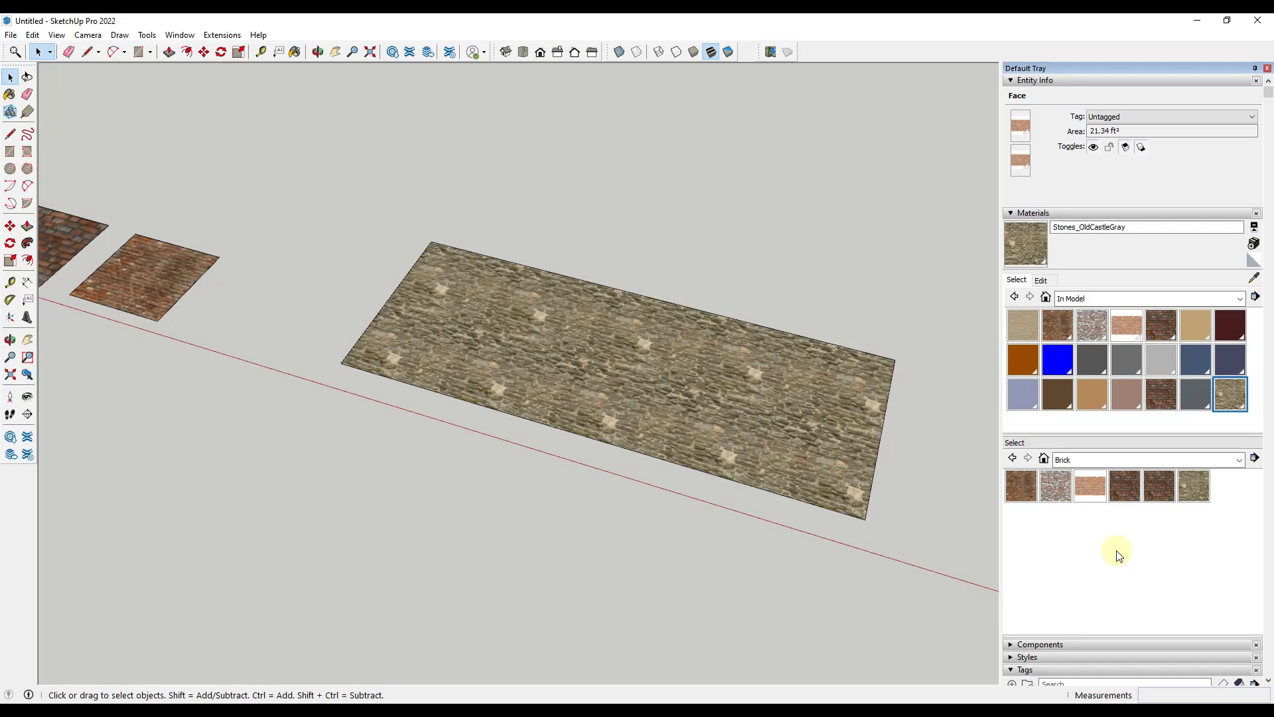
{"action": "scroll", "coordinate": [791, 391], "scroll_direction": "down", "scroll_amount": 2}
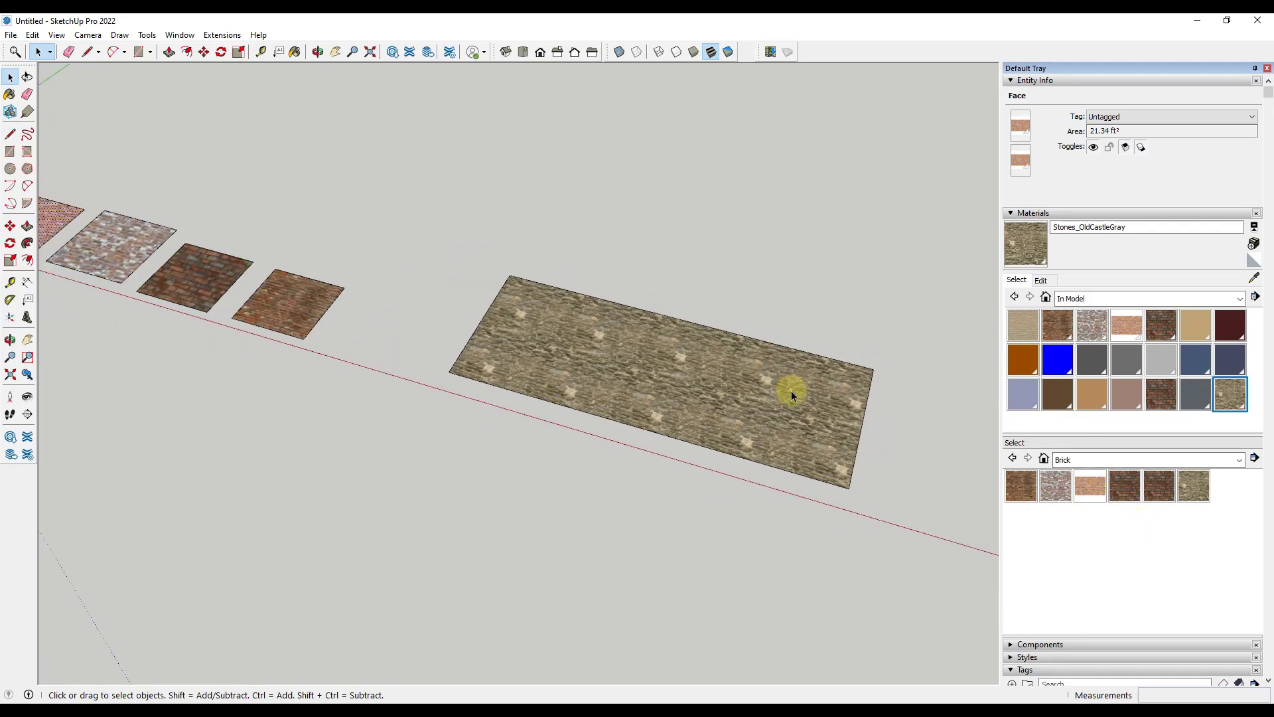
{"action": "scroll", "coordinate": [791, 392], "scroll_direction": "down", "scroll_amount": 2}
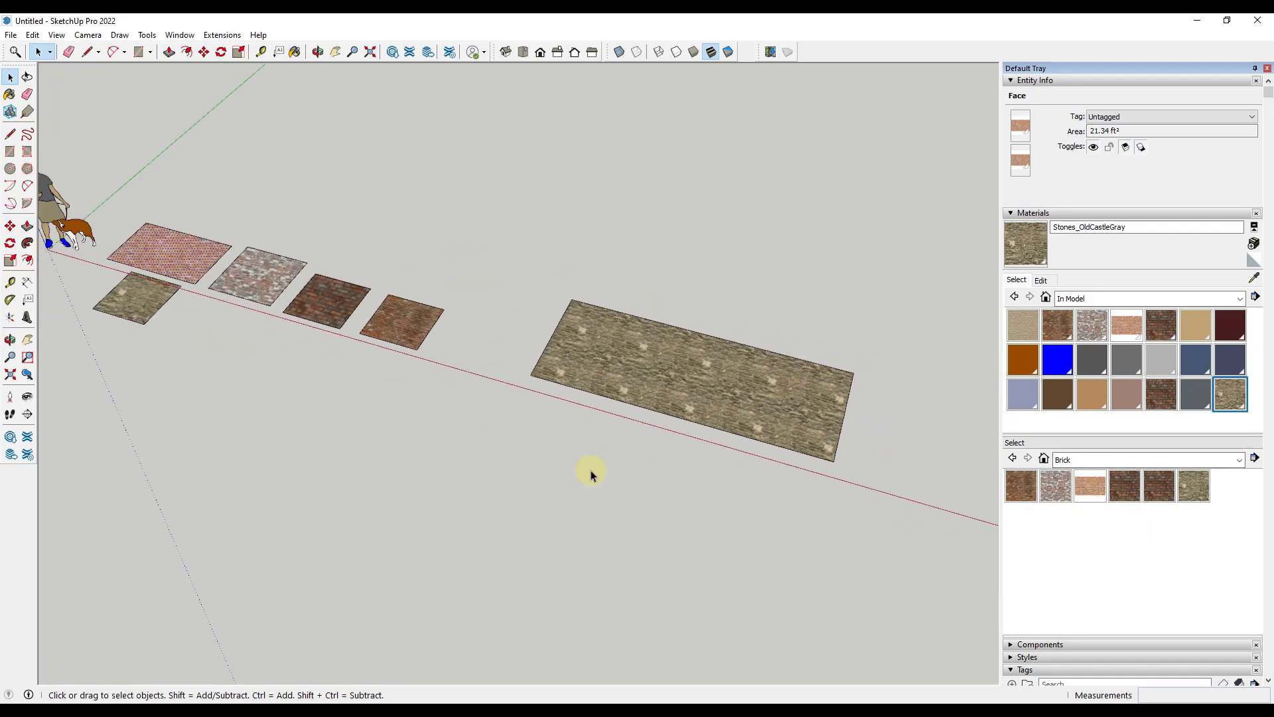
Place the stone wall image on the long rectangle and explode it into a textured face.
{"action": "left_click_drag", "start_coordinate": [999, 398], "coordinate": [162, 361]}
{"action": "key", "text": "s"}
{"action": "scroll", "coordinate": [244, 362], "scroll_direction": "up", "scroll_amount": 4}
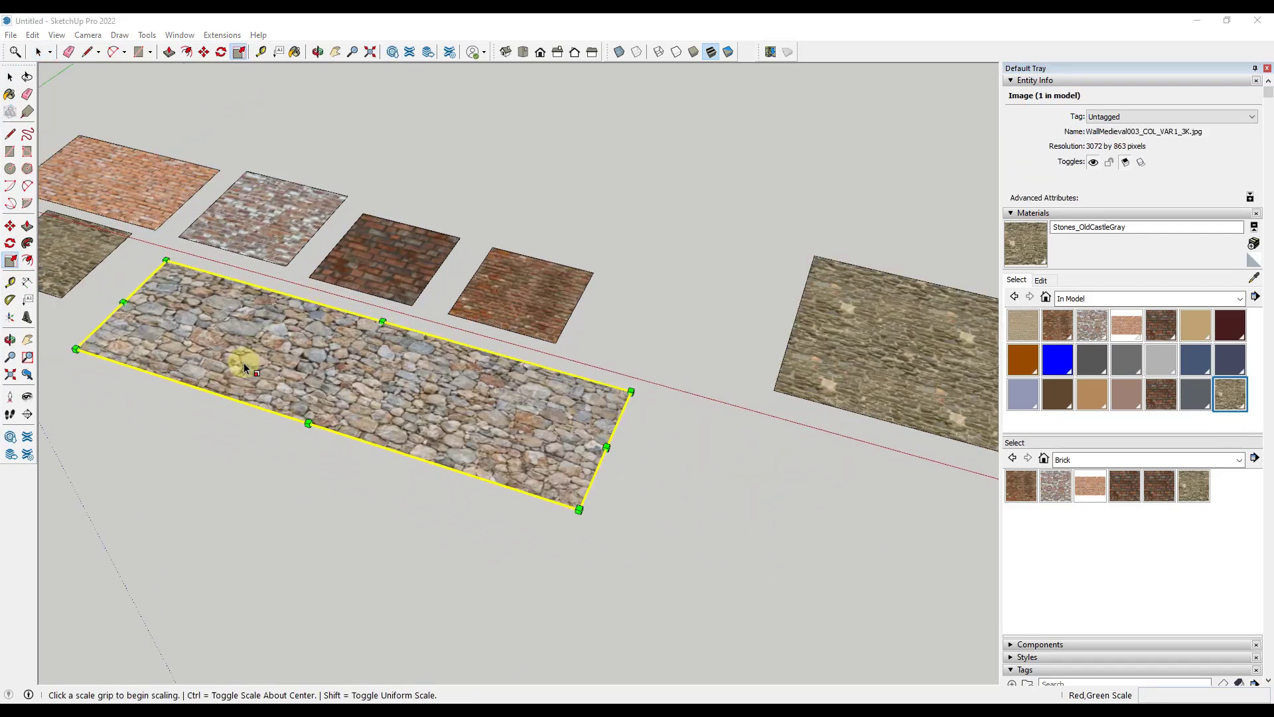
{"action": "scroll", "coordinate": [257, 372], "scroll_direction": "down", "scroll_amount": 1}
{"action": "middle_click_drag", "start_coordinate": [348, 356], "coordinate": [473, 383]}
{"action": "key", "text": "space"}
{"action": "right_click", "coordinate": [480, 384]}
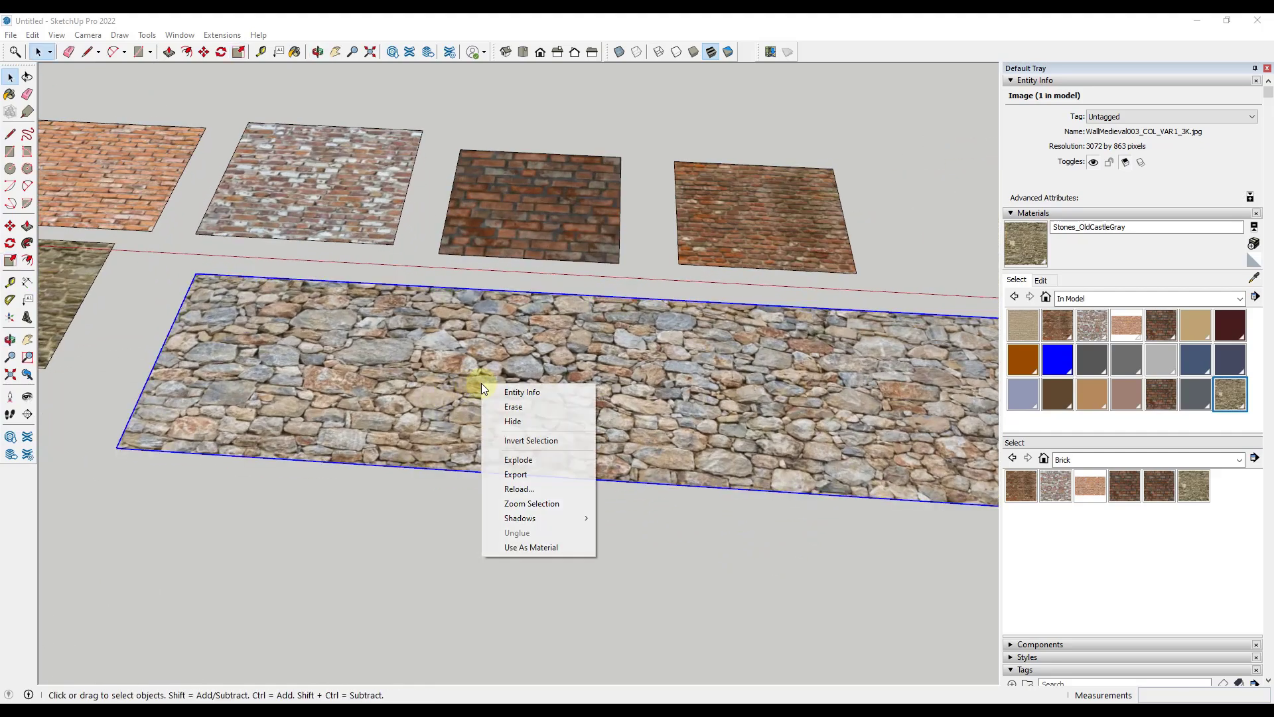
{"action": "left_click", "coordinate": [492, 462]}
{"action": "scroll", "coordinate": [723, 415], "scroll_direction": "down", "scroll_amount": 2}
Rename the new material Stone_MedievalWallStacked and add its swatch to the Brick collection.
{"action": "key", "text": "b"}
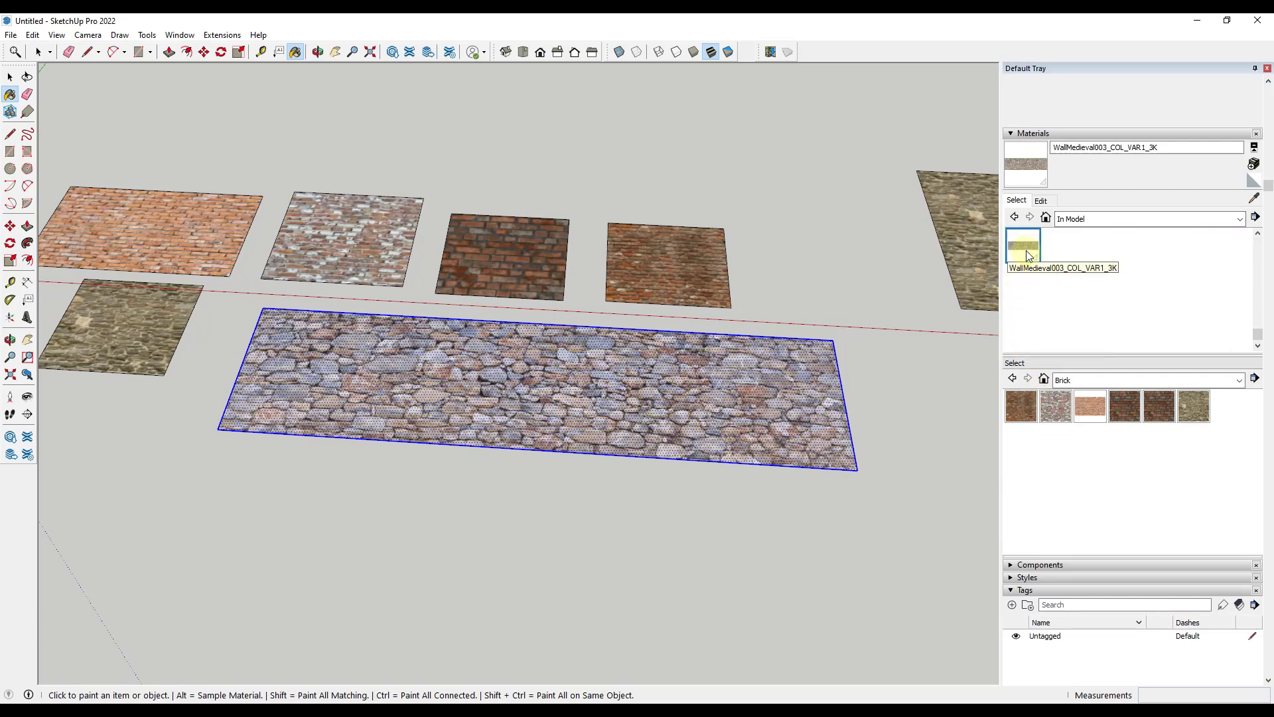
{"action": "double_click", "coordinate": [1154, 148]}
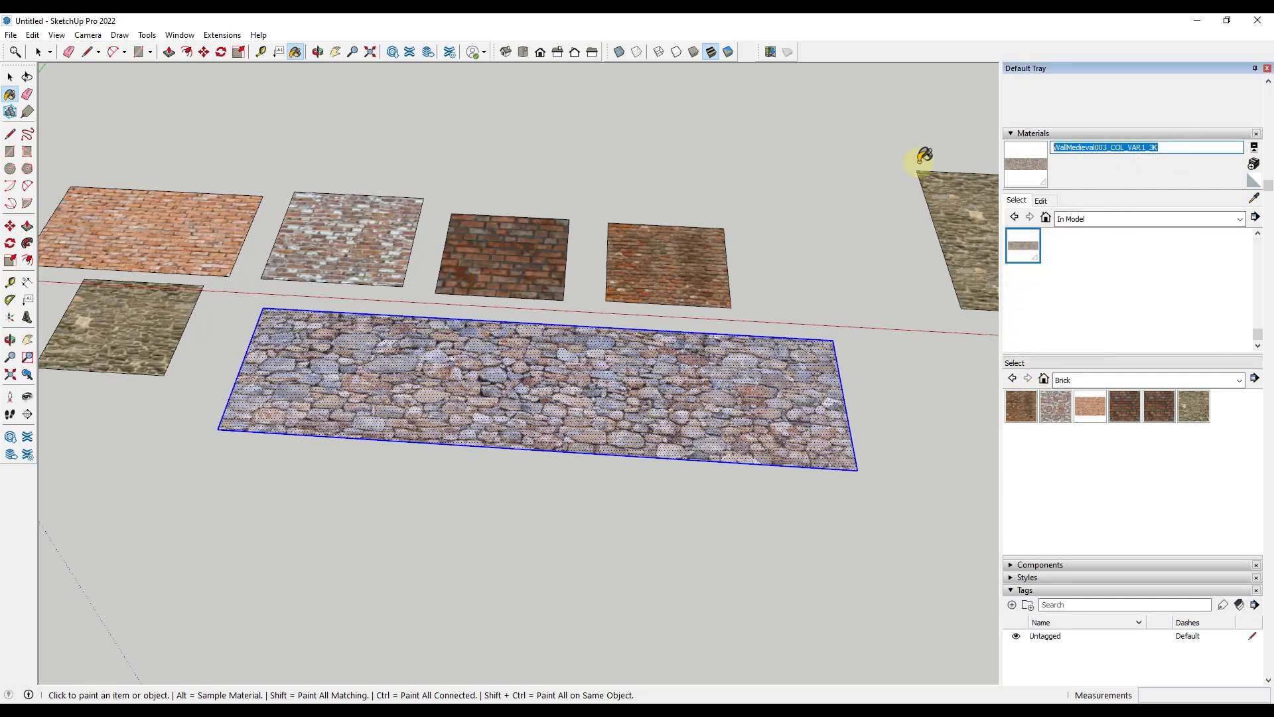
{"action": "type", "text": "Stone_MedievalWall"}
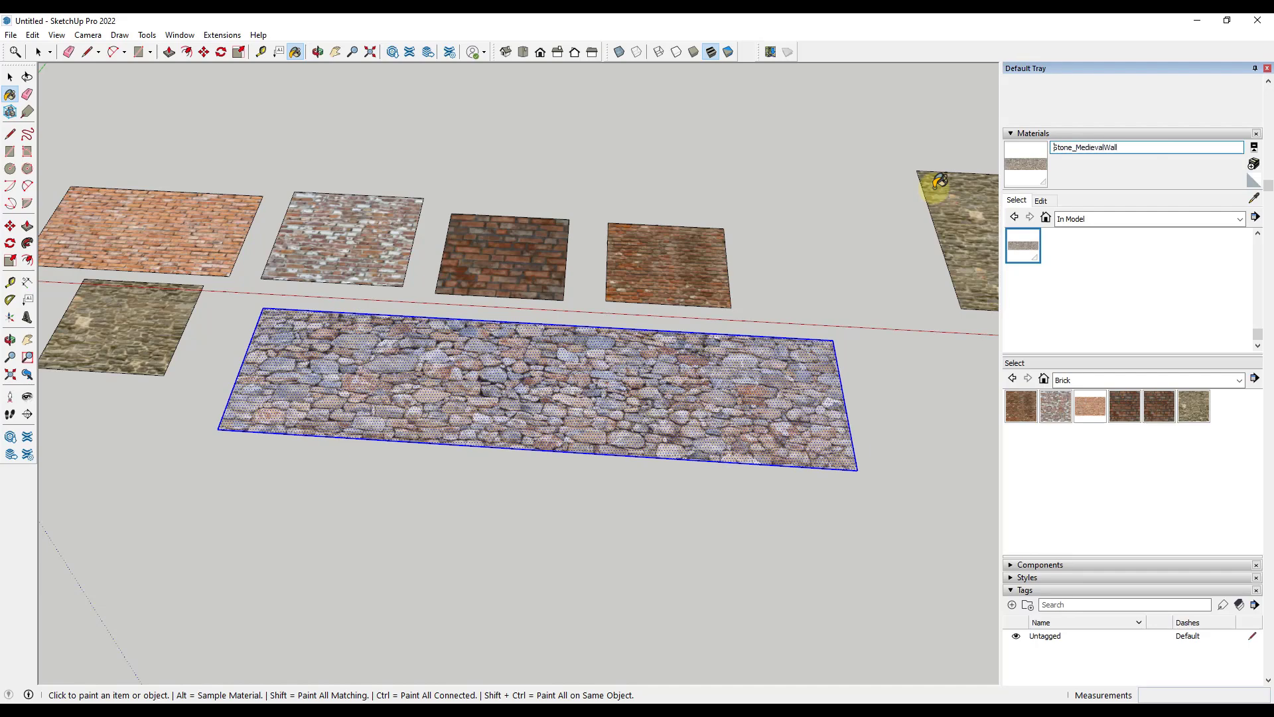
{"action": "type", "text": "Stacked"}
{"action": "left_click_drag", "start_coordinate": [1051, 473], "coordinate": [1050, 473]}
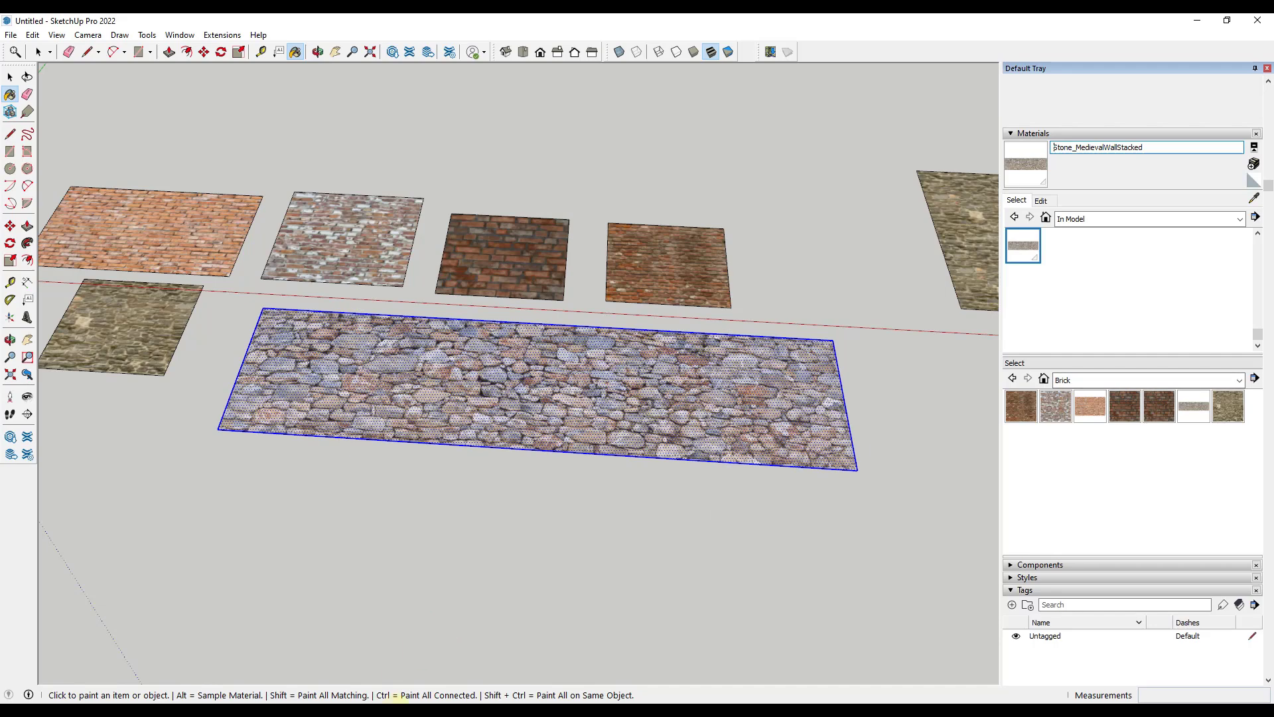
{"action": "key", "text": "alt+Tab"}
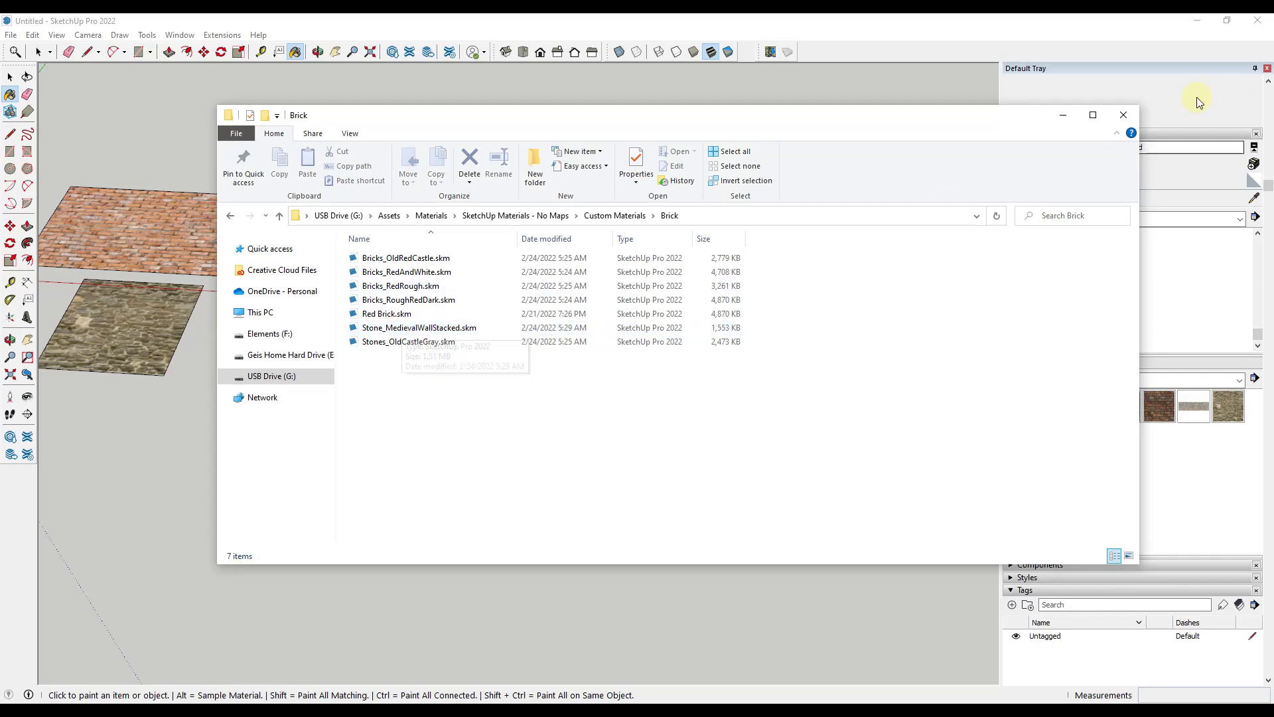
{"action": "left_click", "coordinate": [1124, 115]}
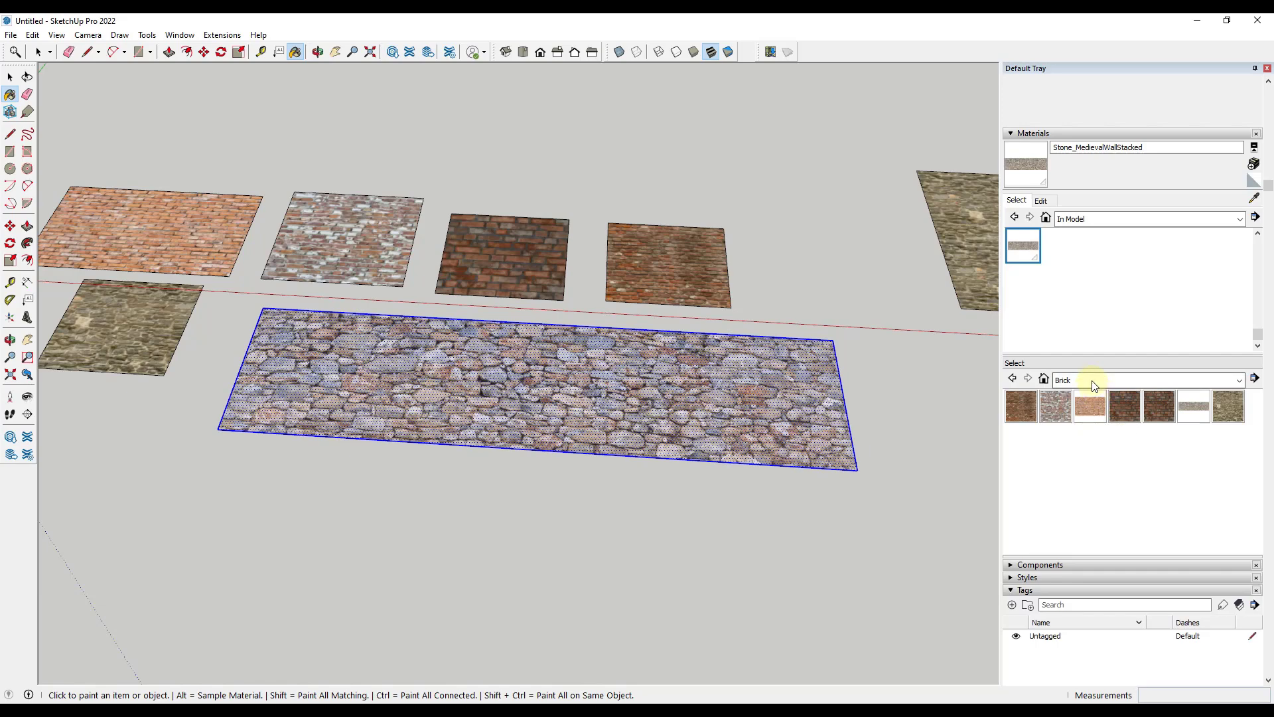
{"action": "left_click", "coordinate": [1061, 490]}
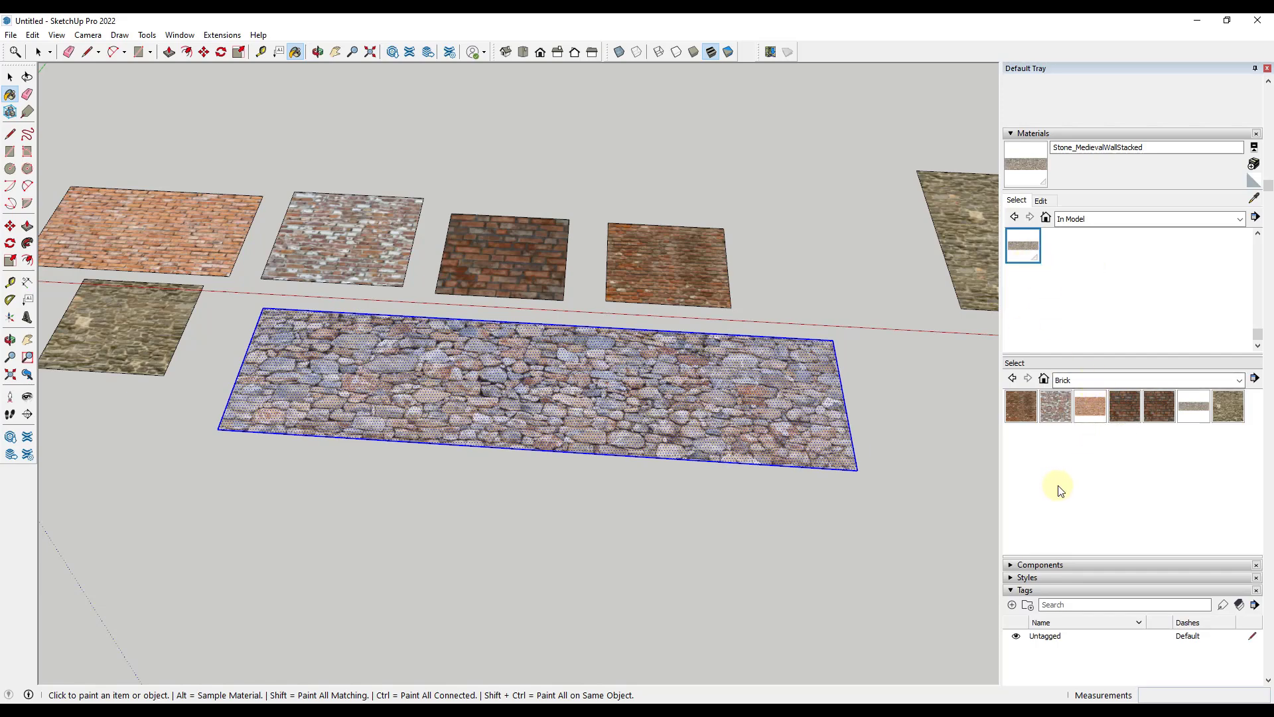